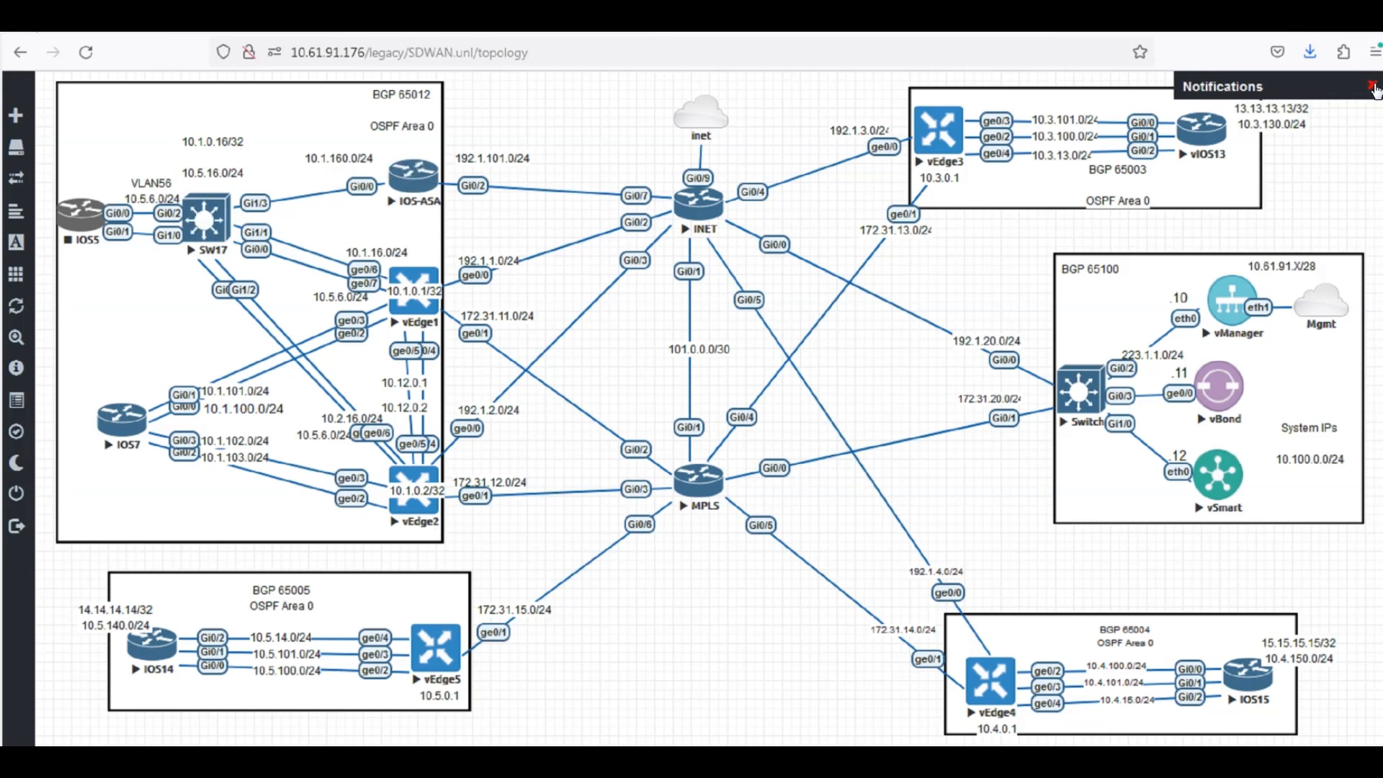
In Cisco vManage, open the localized policy lists and show the data prefix lists with a wider Name column.
left_click(1372, 85)
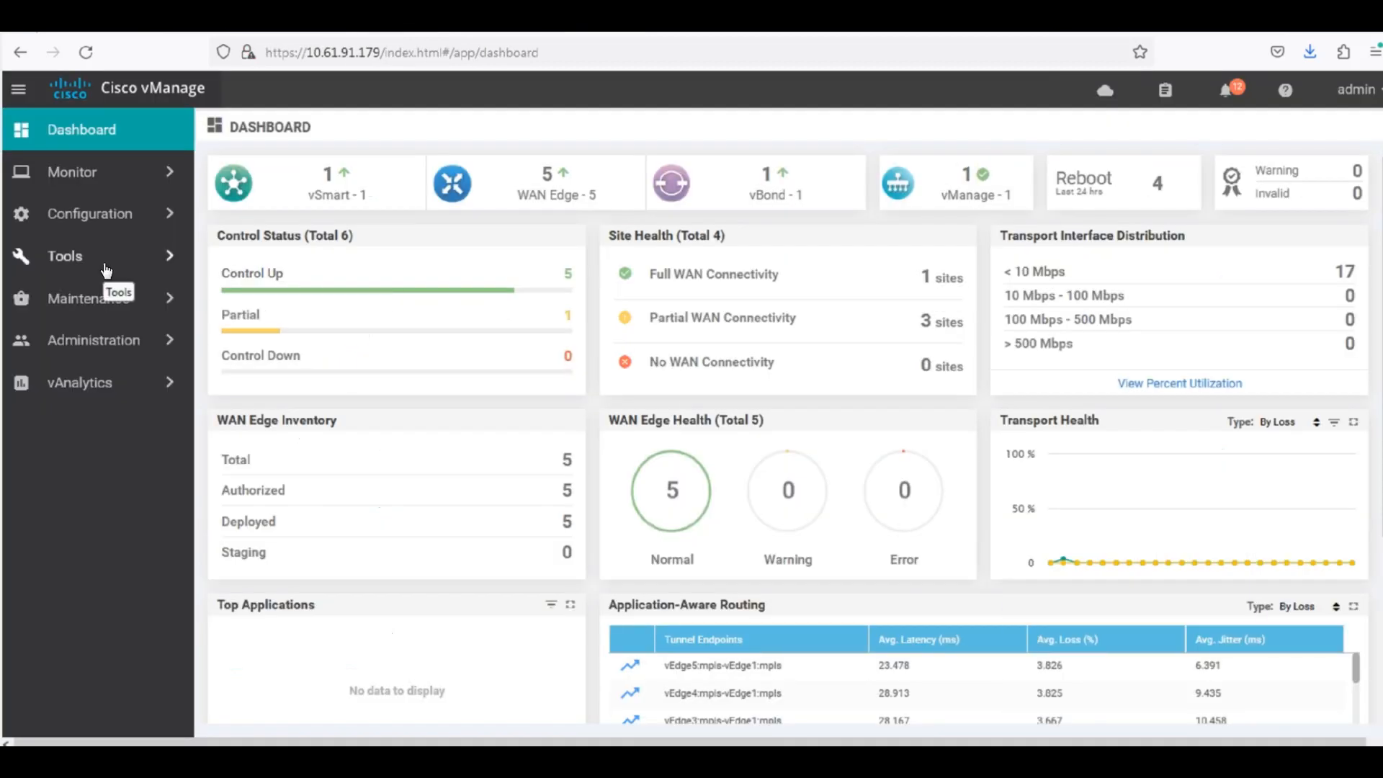
left_click(97, 214)
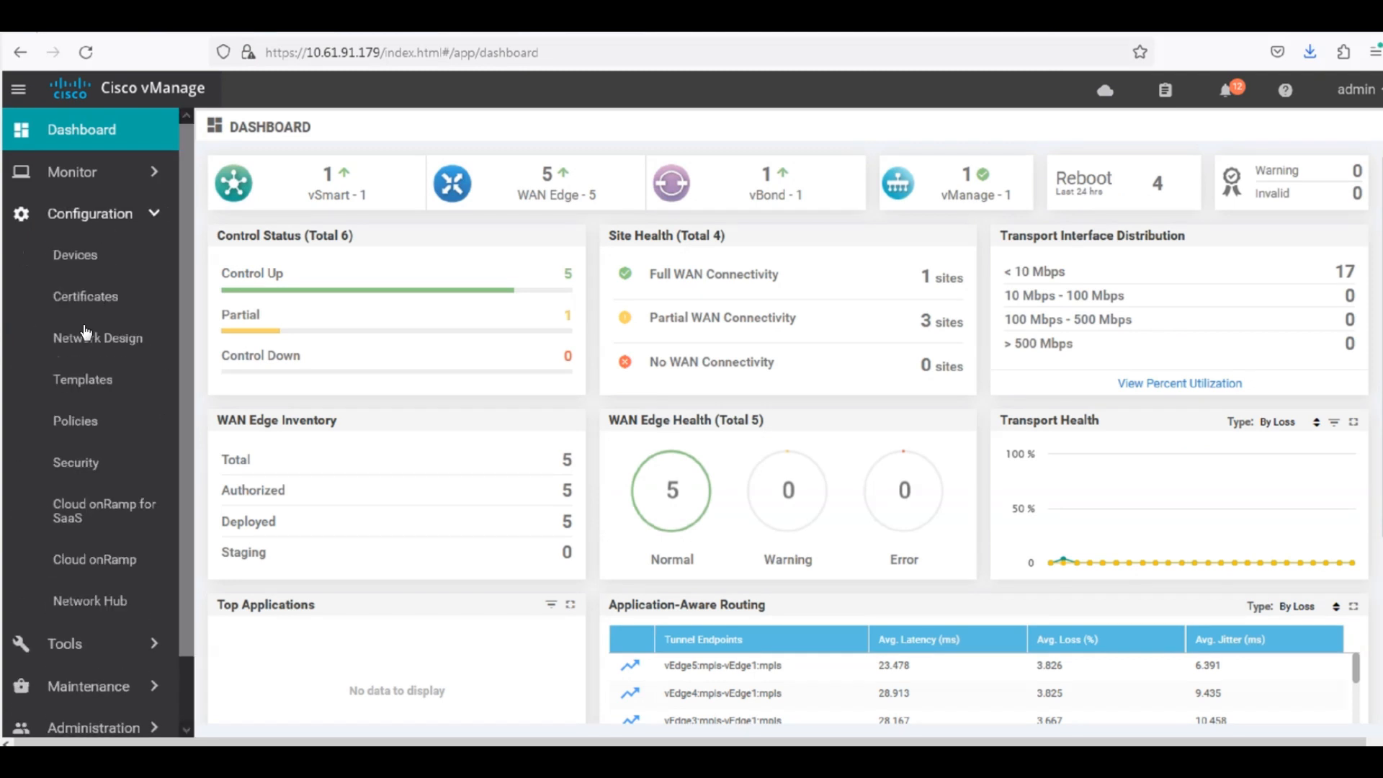
left_click(85, 424)
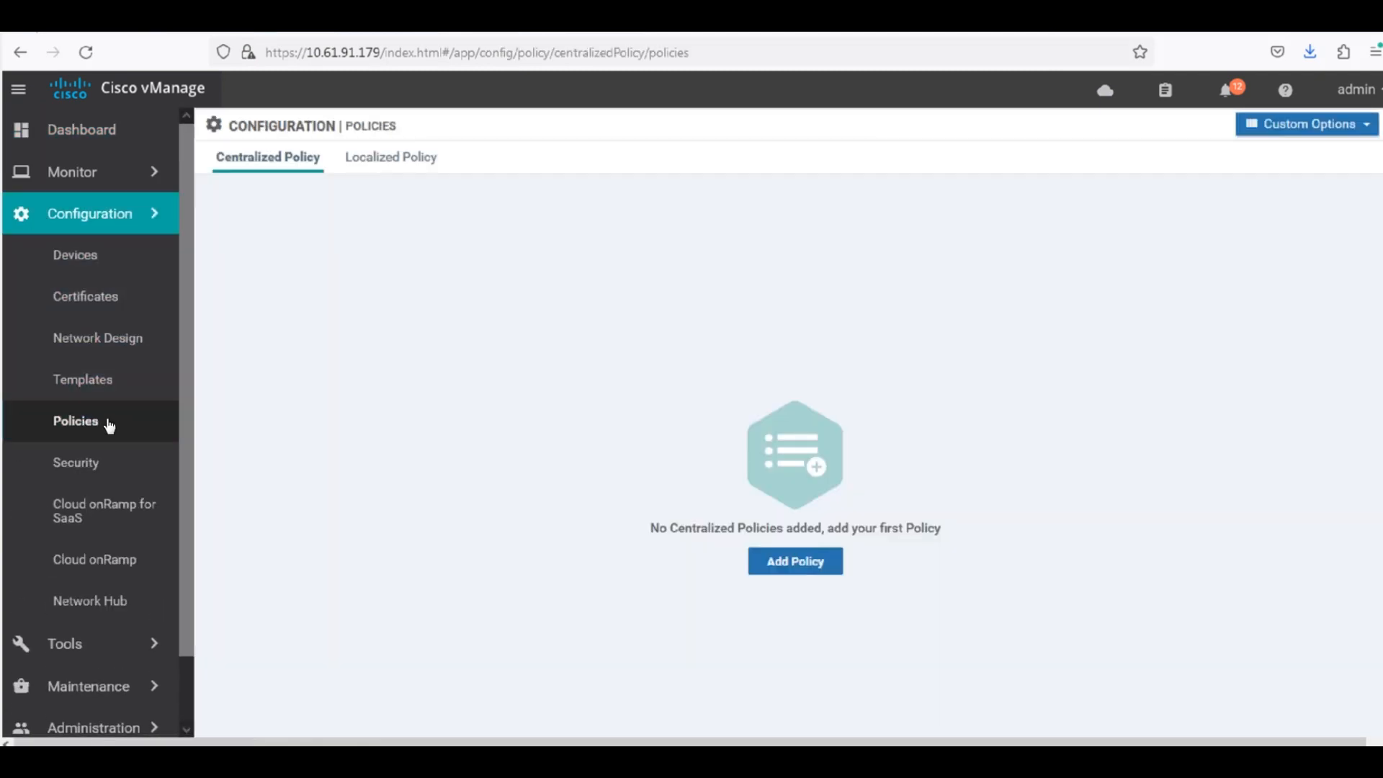
left_click(1309, 126)
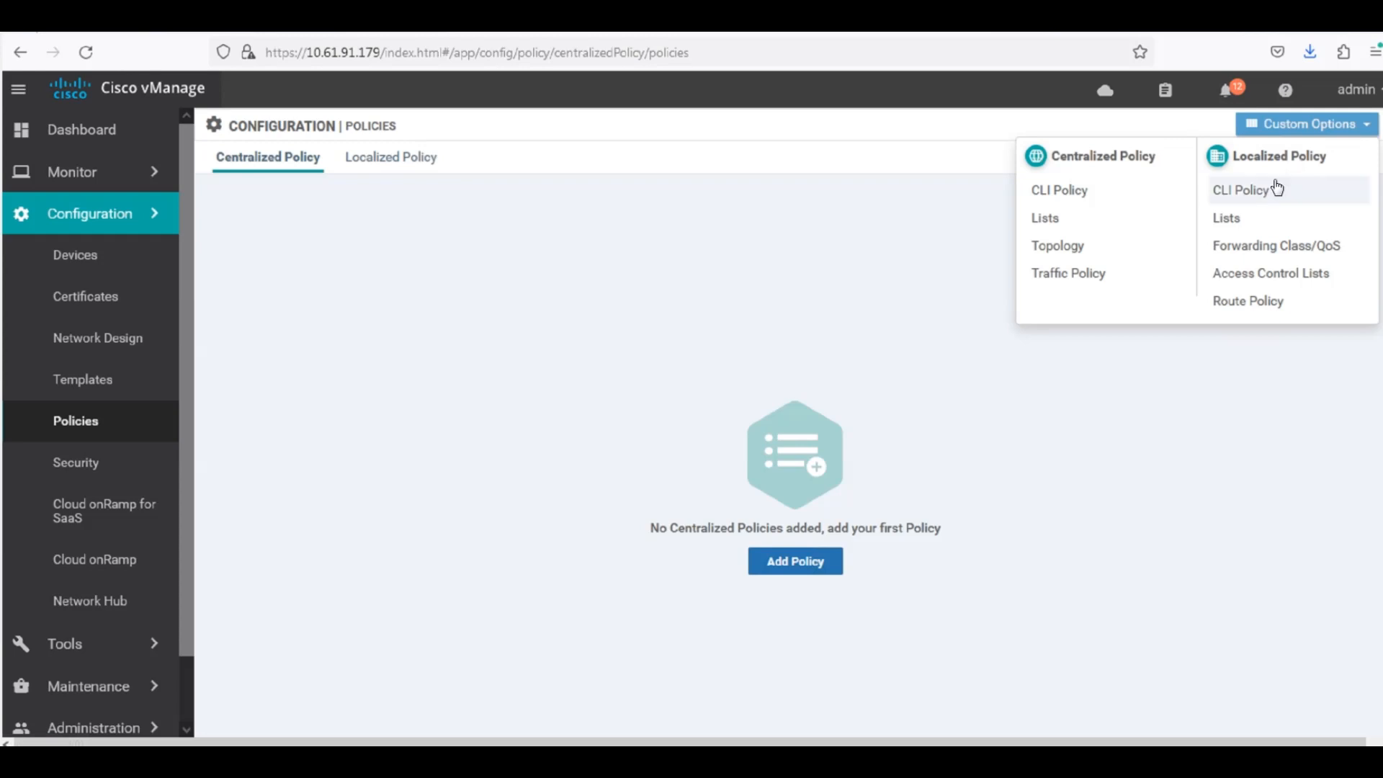
left_click(1247, 222)
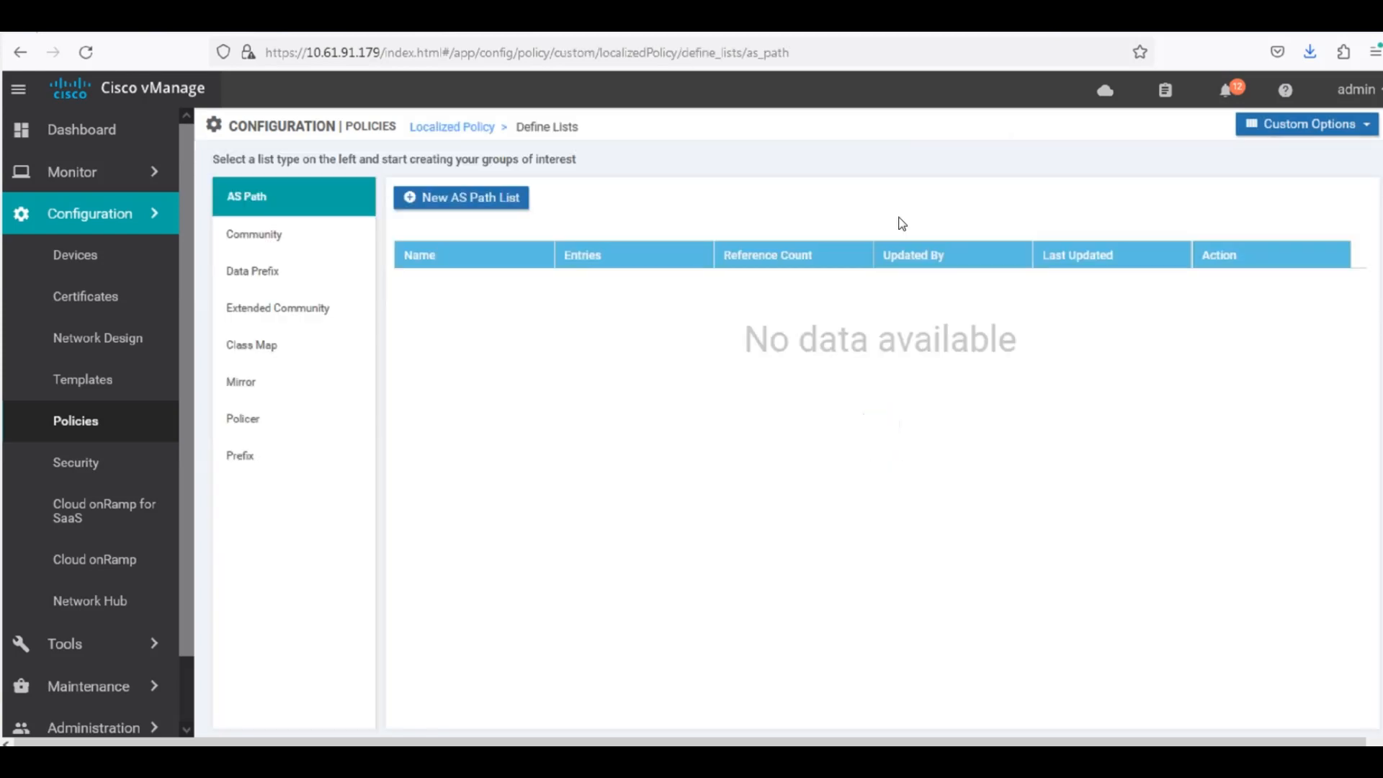
left_click(252, 271)
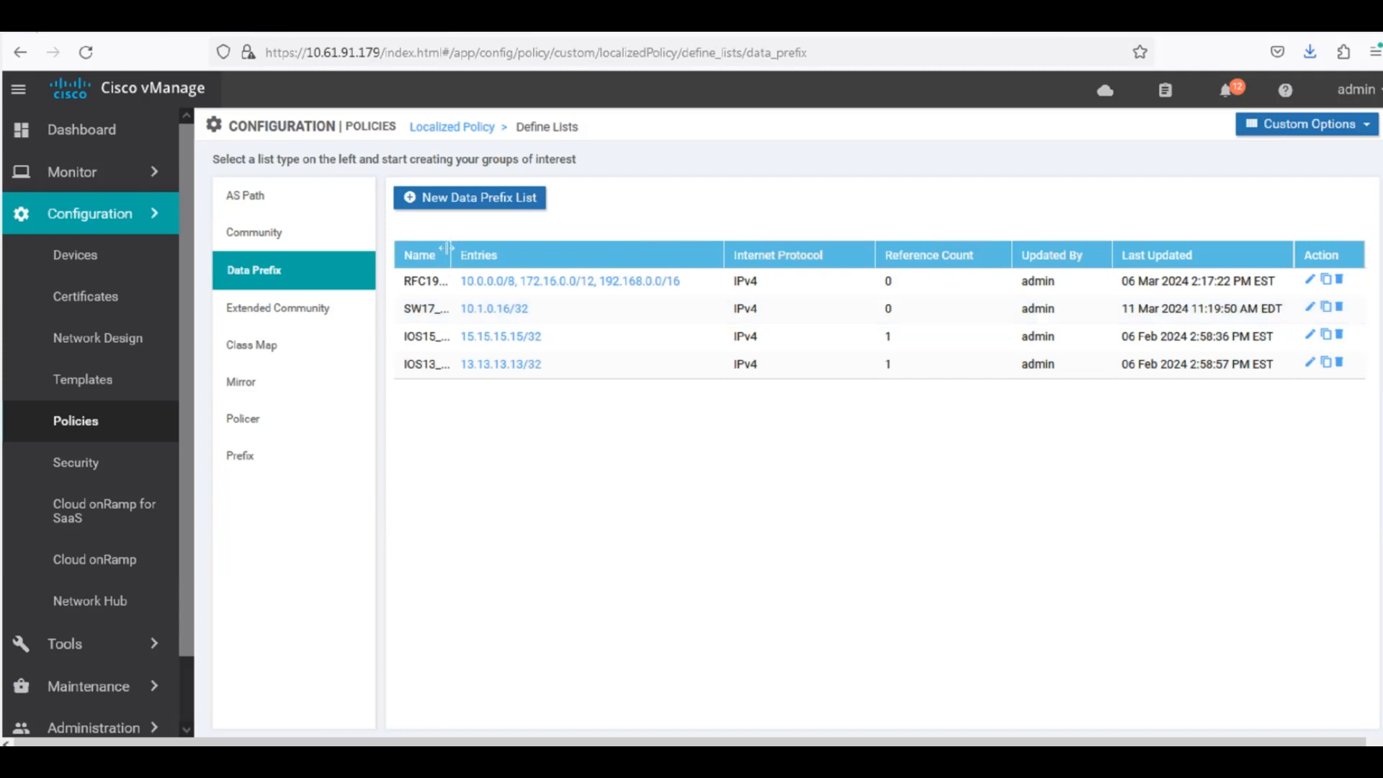
left_click_drag(537, 257, 540, 257)
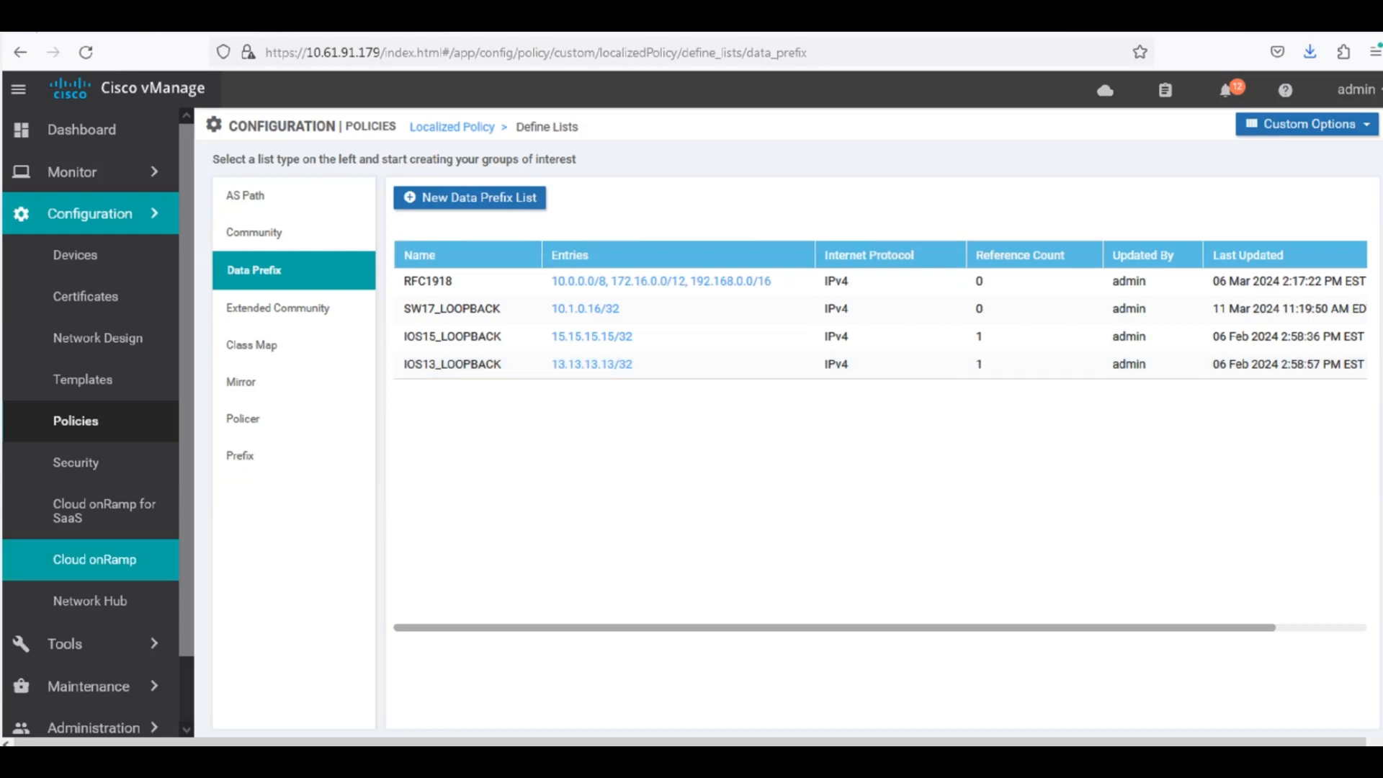
Create a class map list entry named VOIP assigned to queue 0 and save it.
left_click(330, 354)
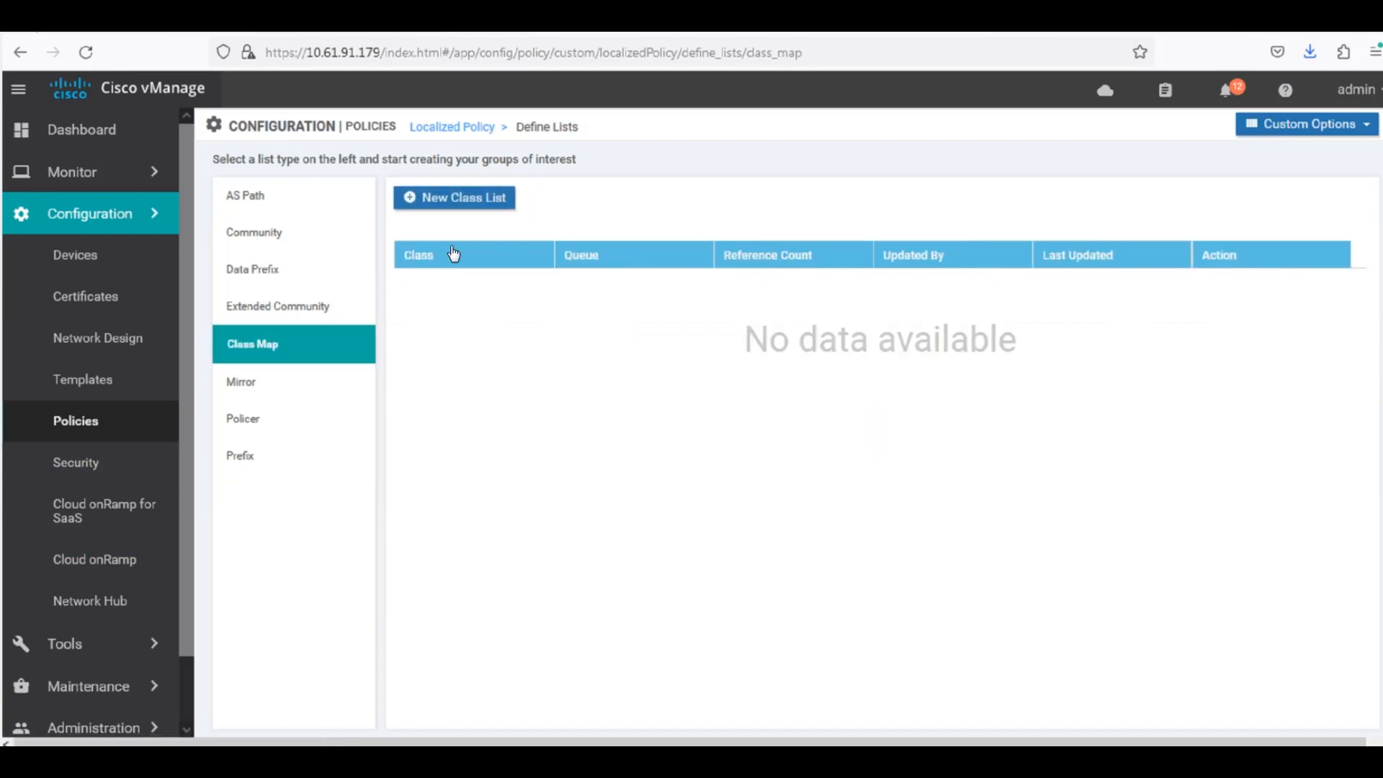
left_click(454, 197)
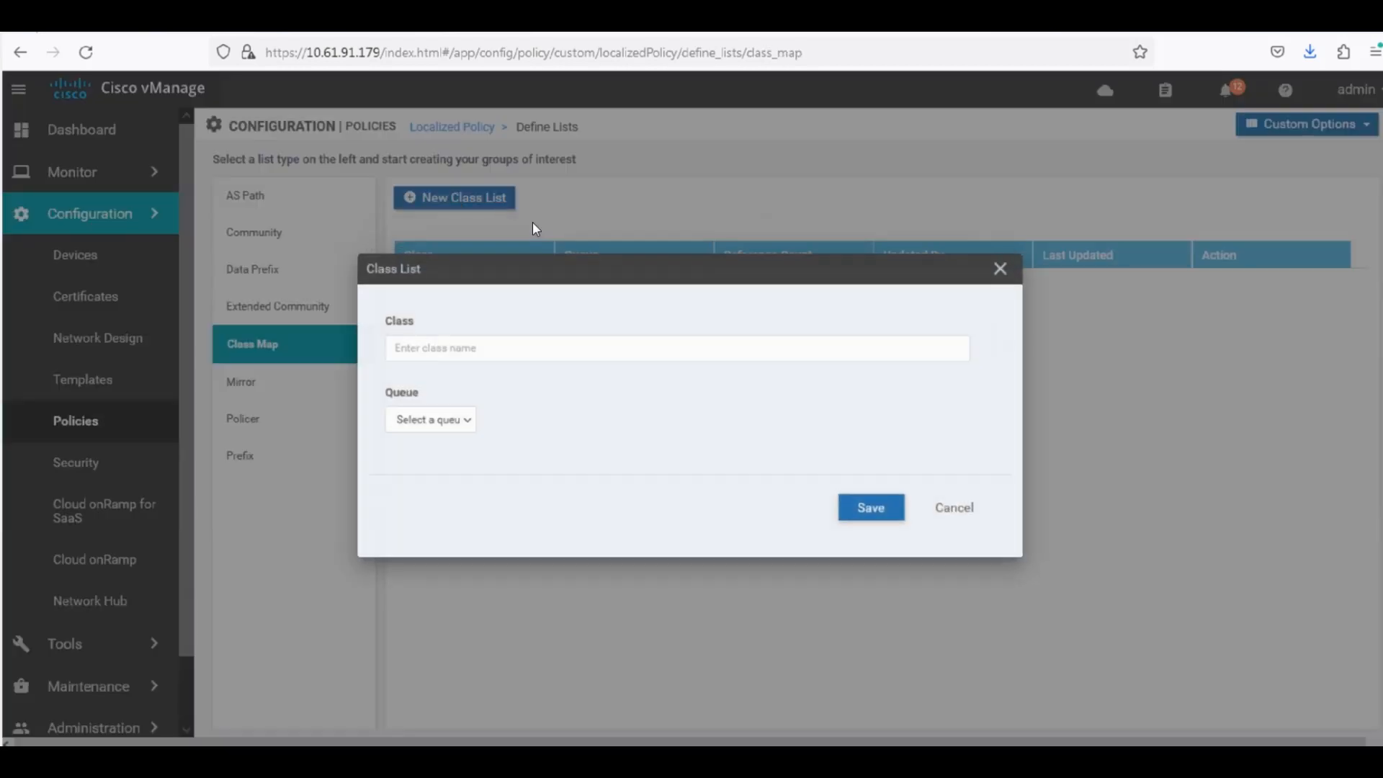
left_click(566, 344)
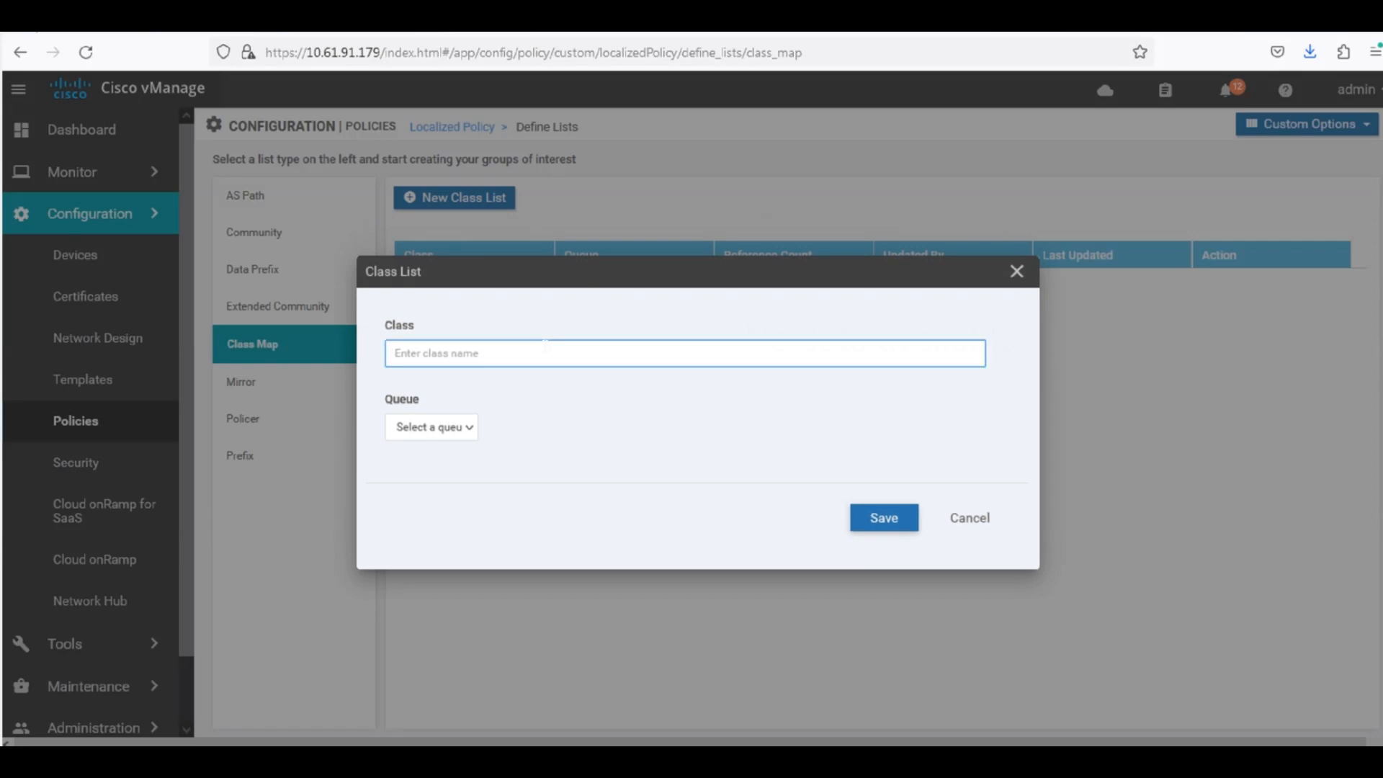
type("VOIP")
left_click(467, 429)
left_click(410, 474)
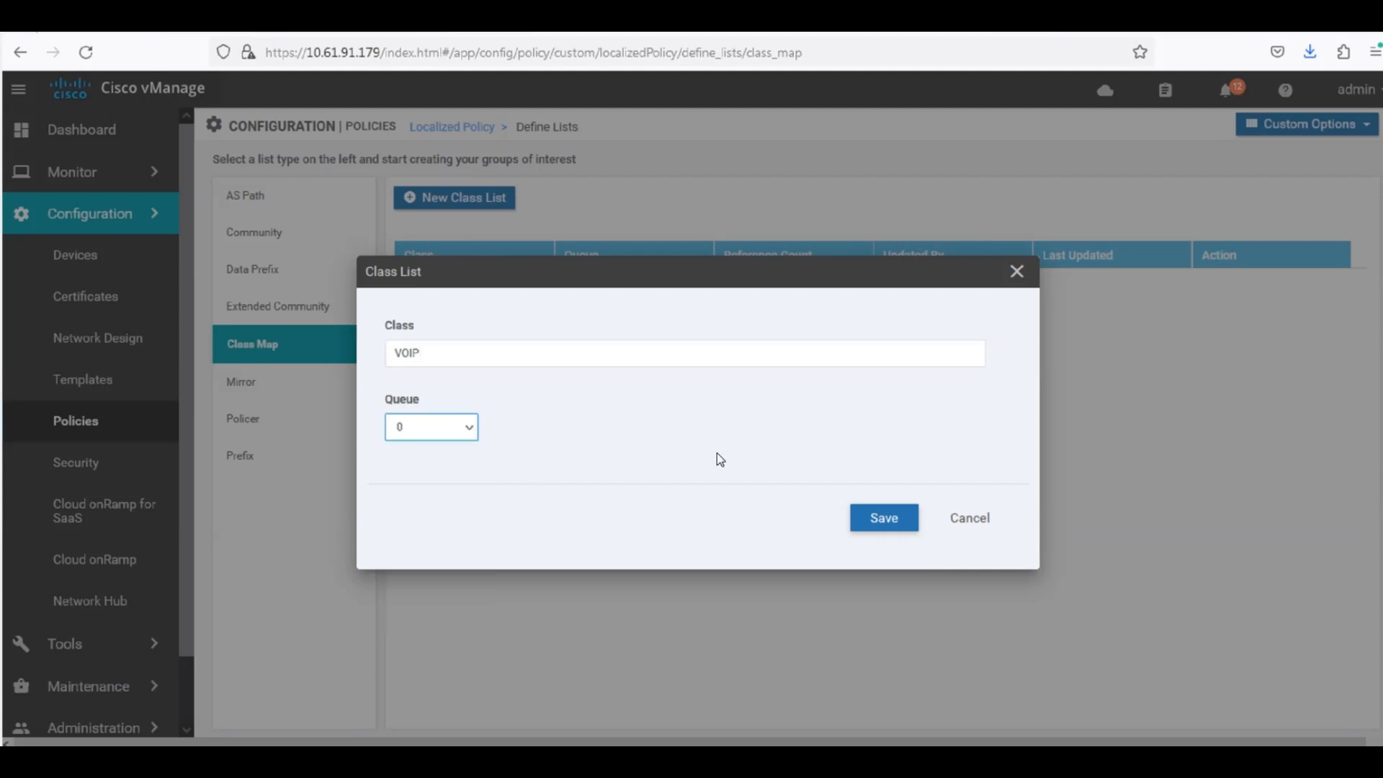
left_click(859, 509)
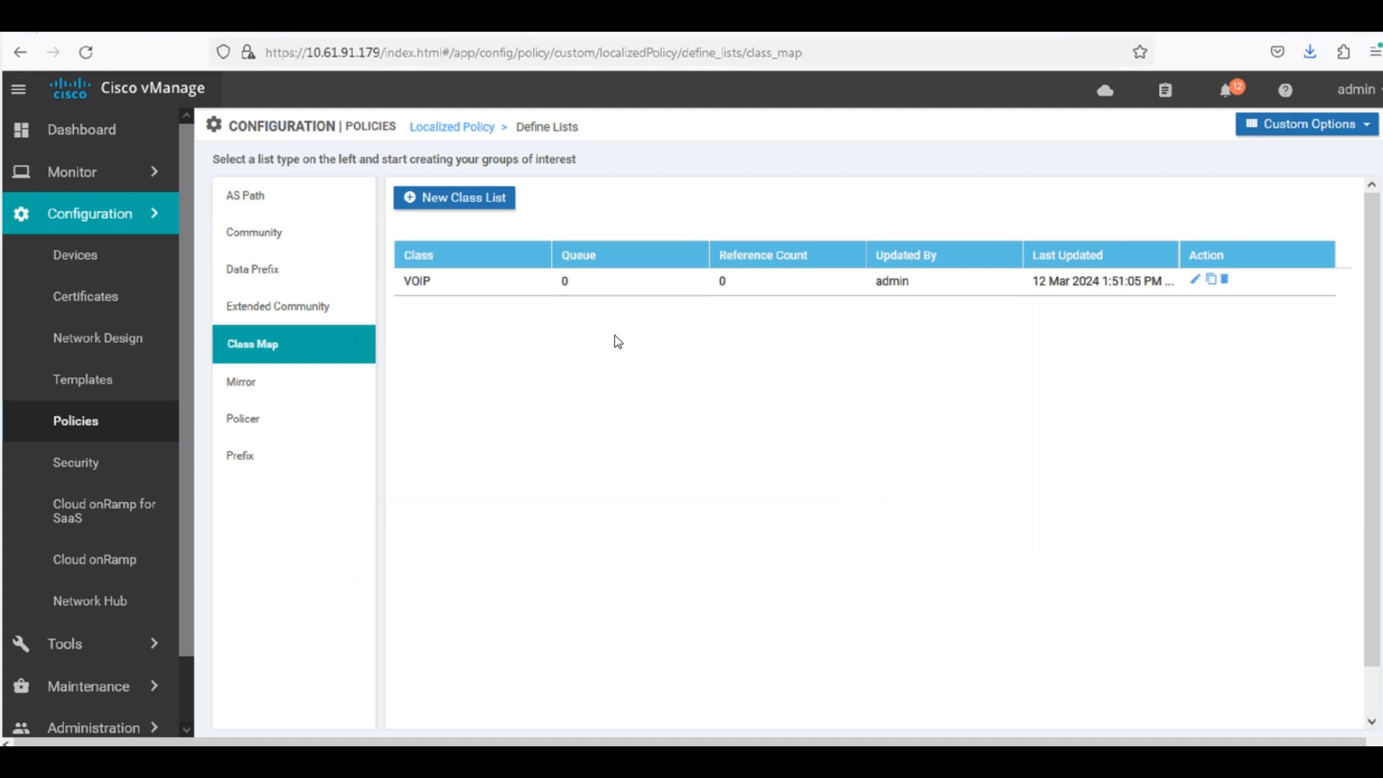
Add a second class named BULK assigned to queue 1 and save it.
left_click(495, 203)
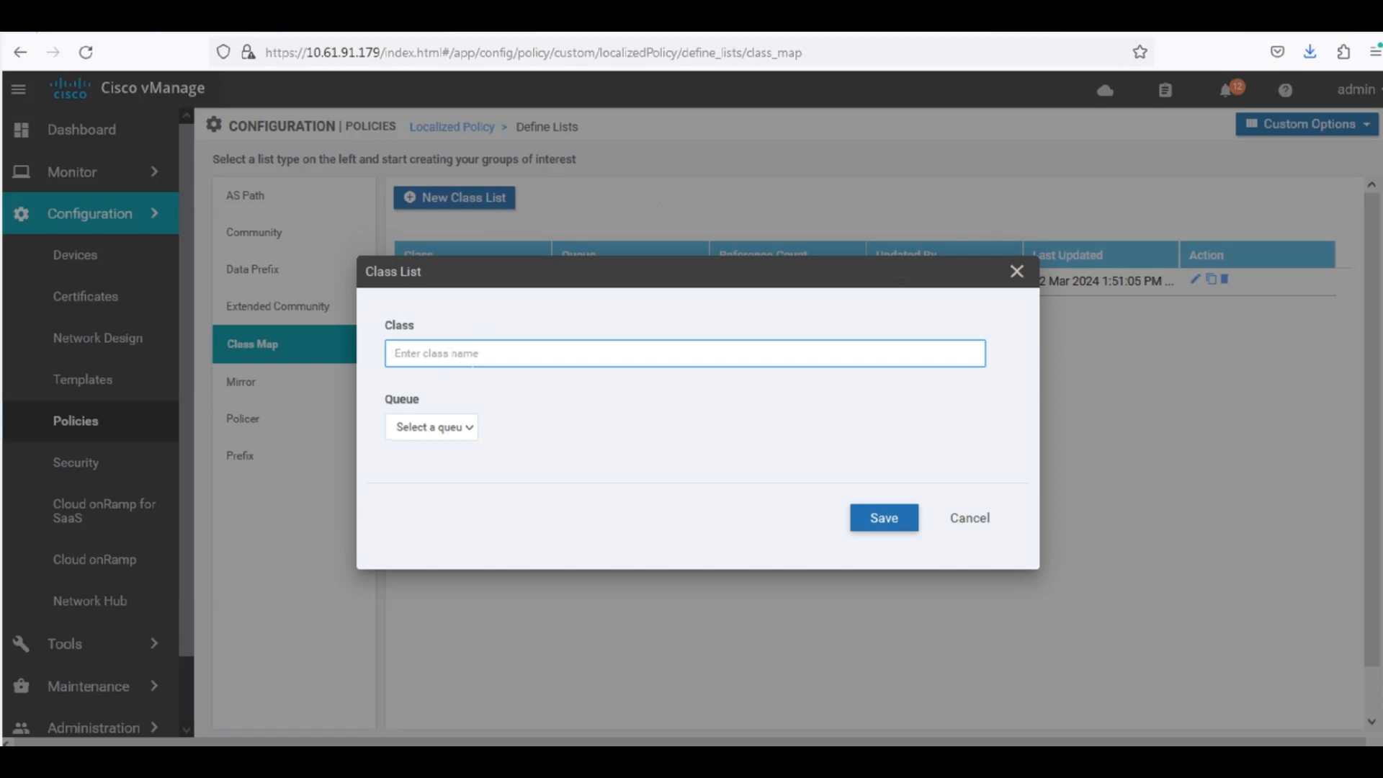
type("BULK")
left_click(431, 427)
left_click(432, 491)
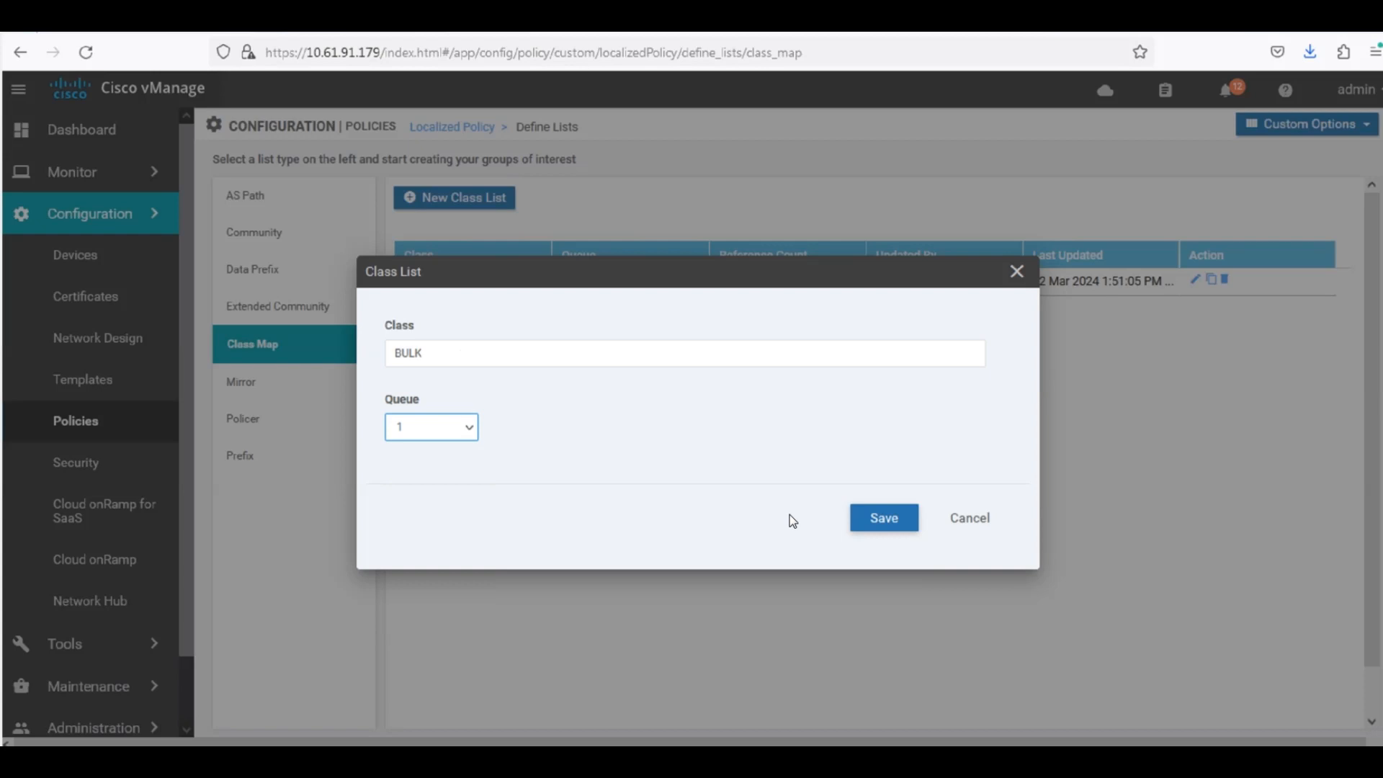
left_click(898, 522)
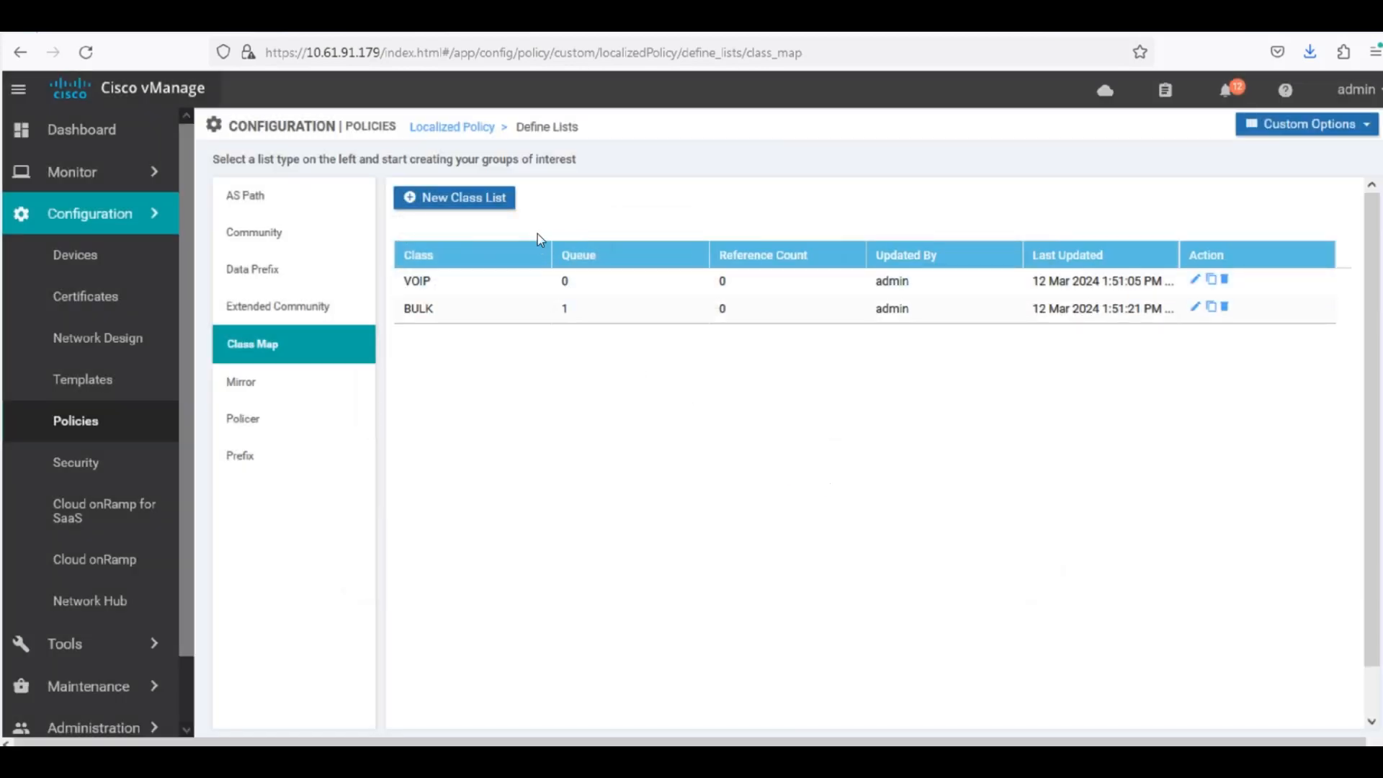
Add a third class named OTHERS assigned to queue 2 and save it.
left_click(455, 198)
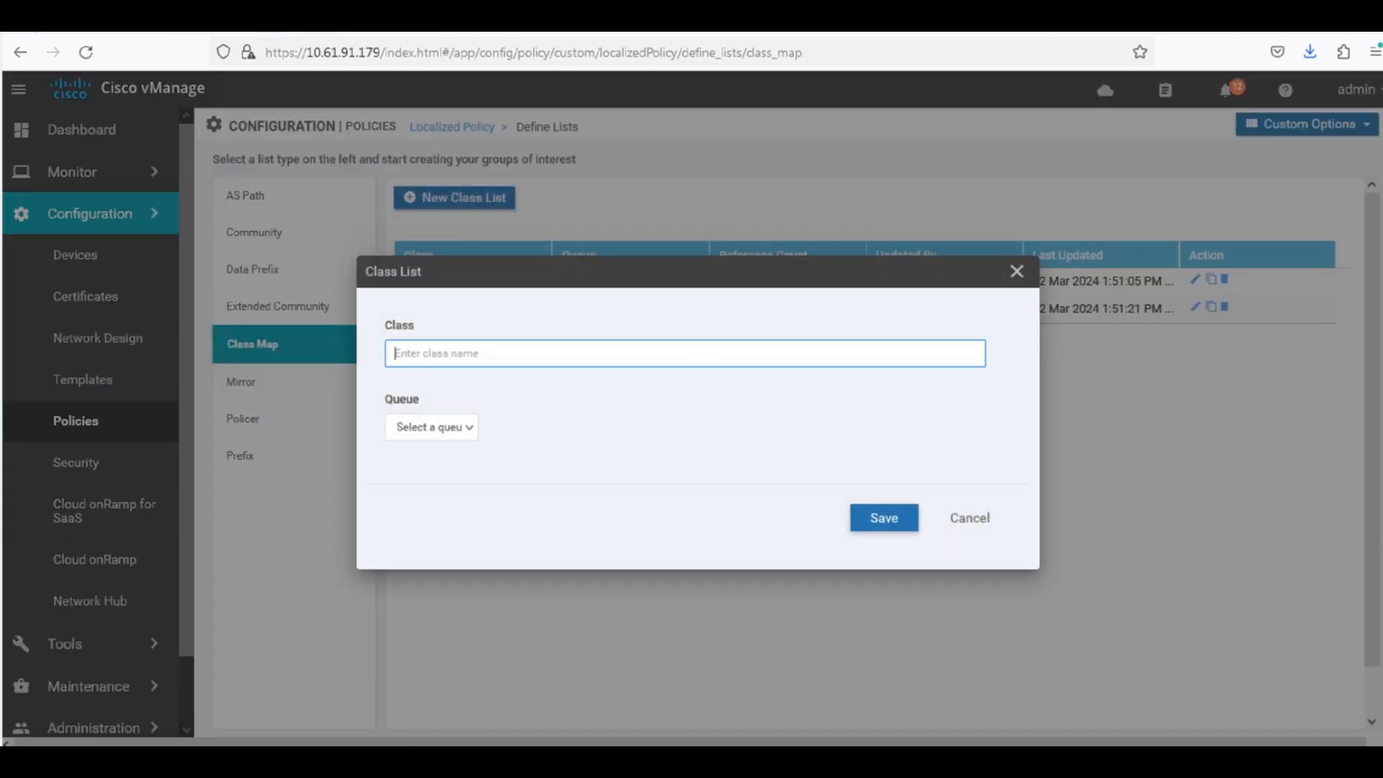
type("OTHERS")
left_click(420, 429)
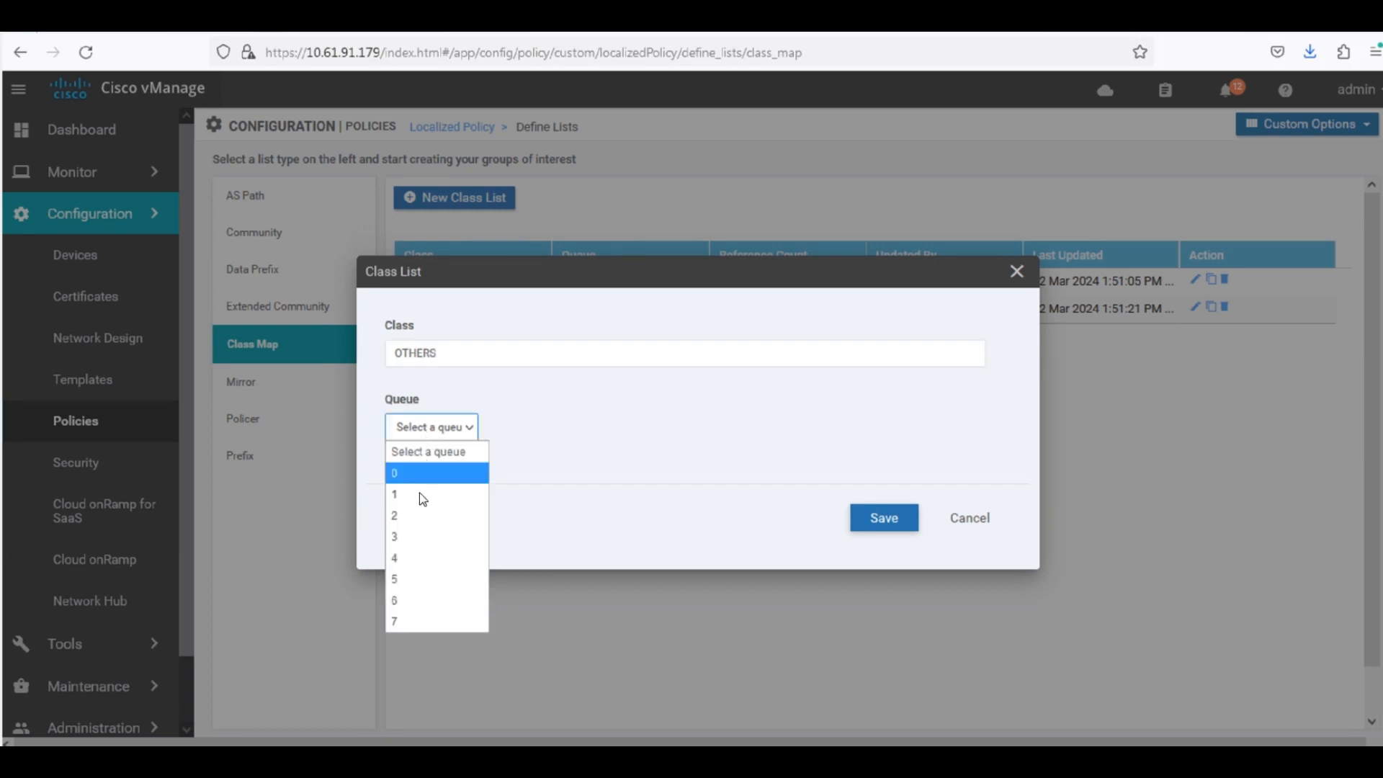
left_click(410, 517)
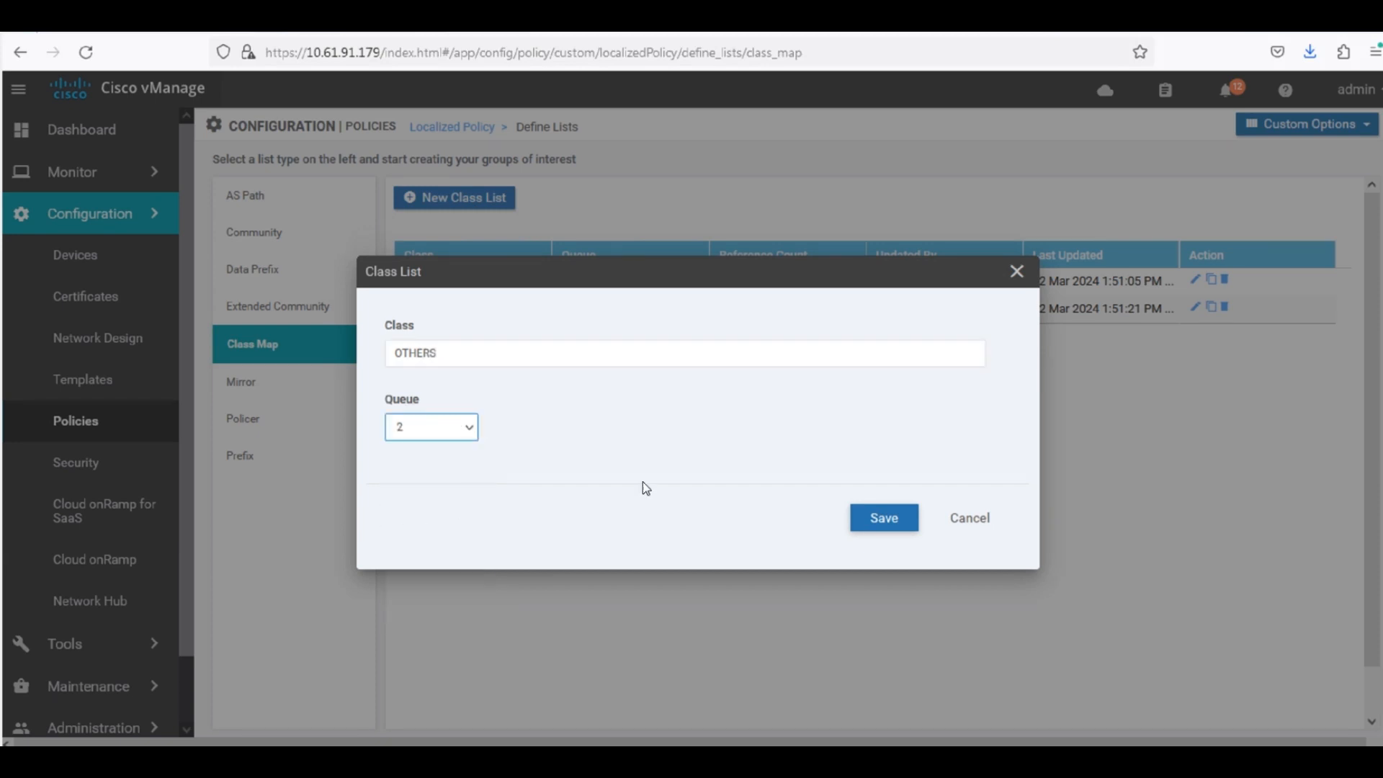
left_click(883, 519)
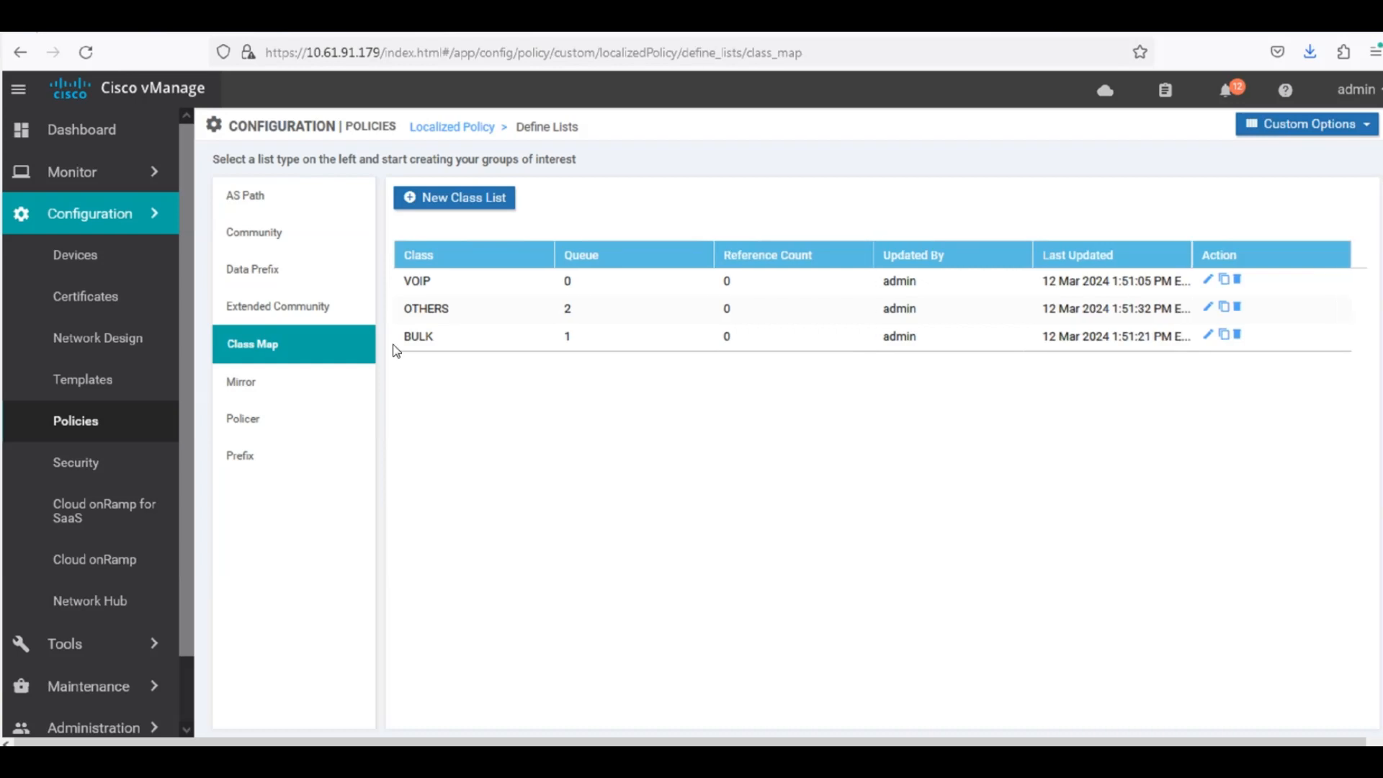
Start a new QoS map under the localized policy's Forwarding Class/QoS options, with QOS1 as both name and description.
left_click(1261, 125)
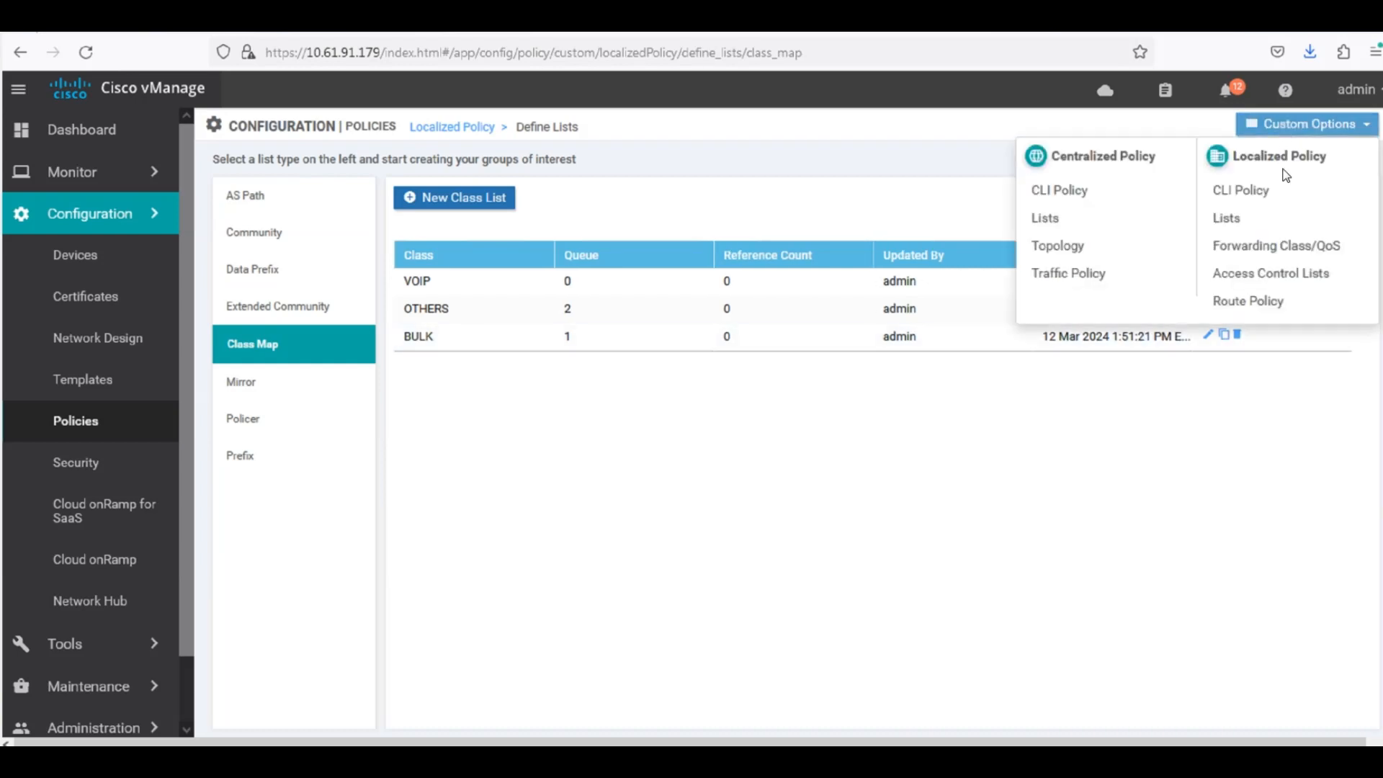
left_click(1286, 247)
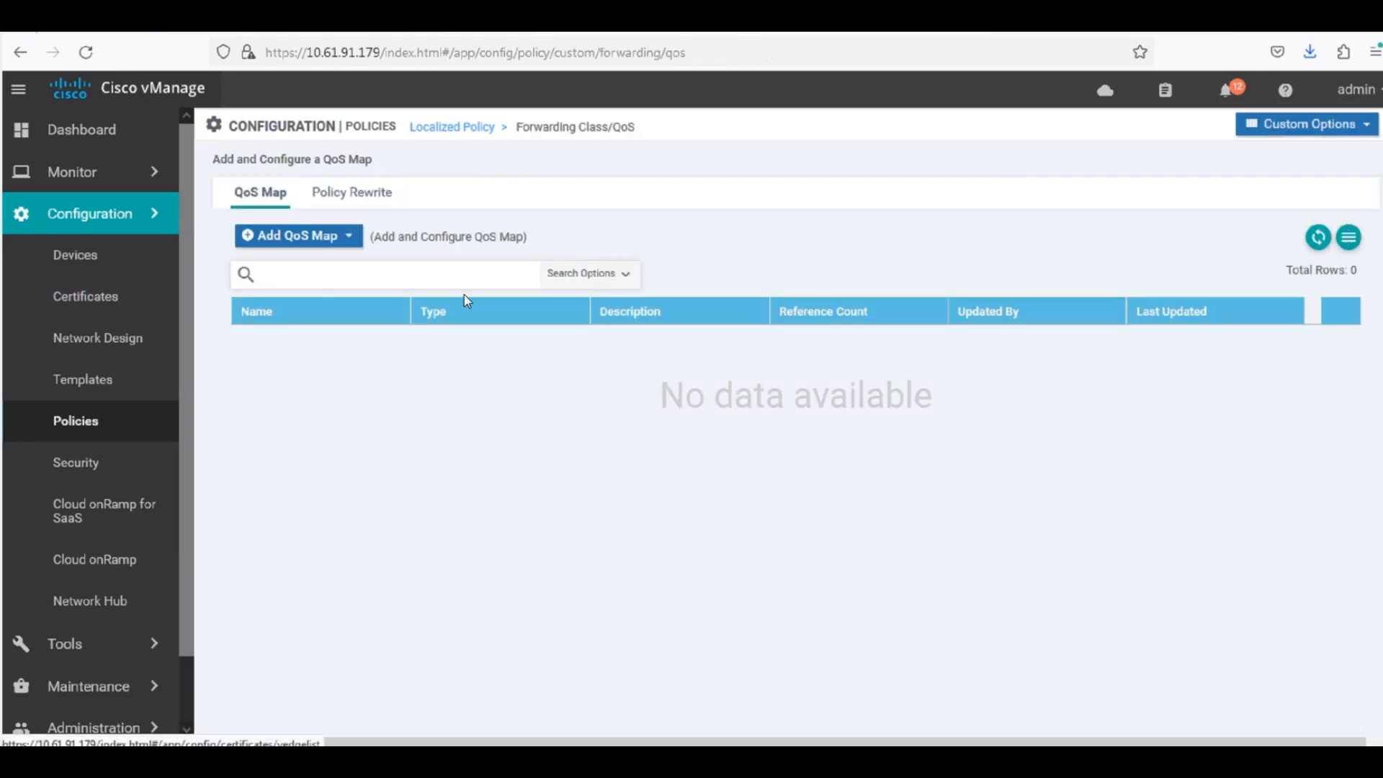
left_click(338, 242)
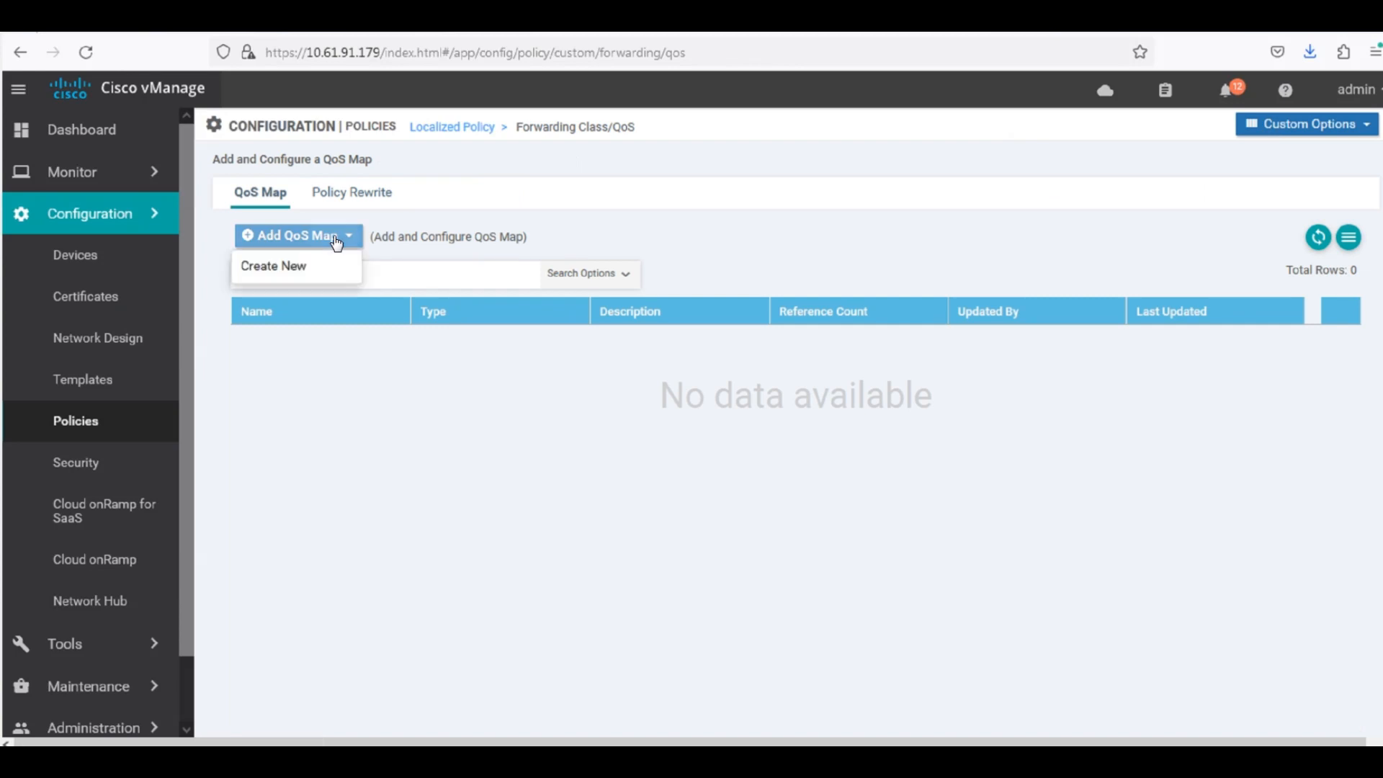
left_click(303, 267)
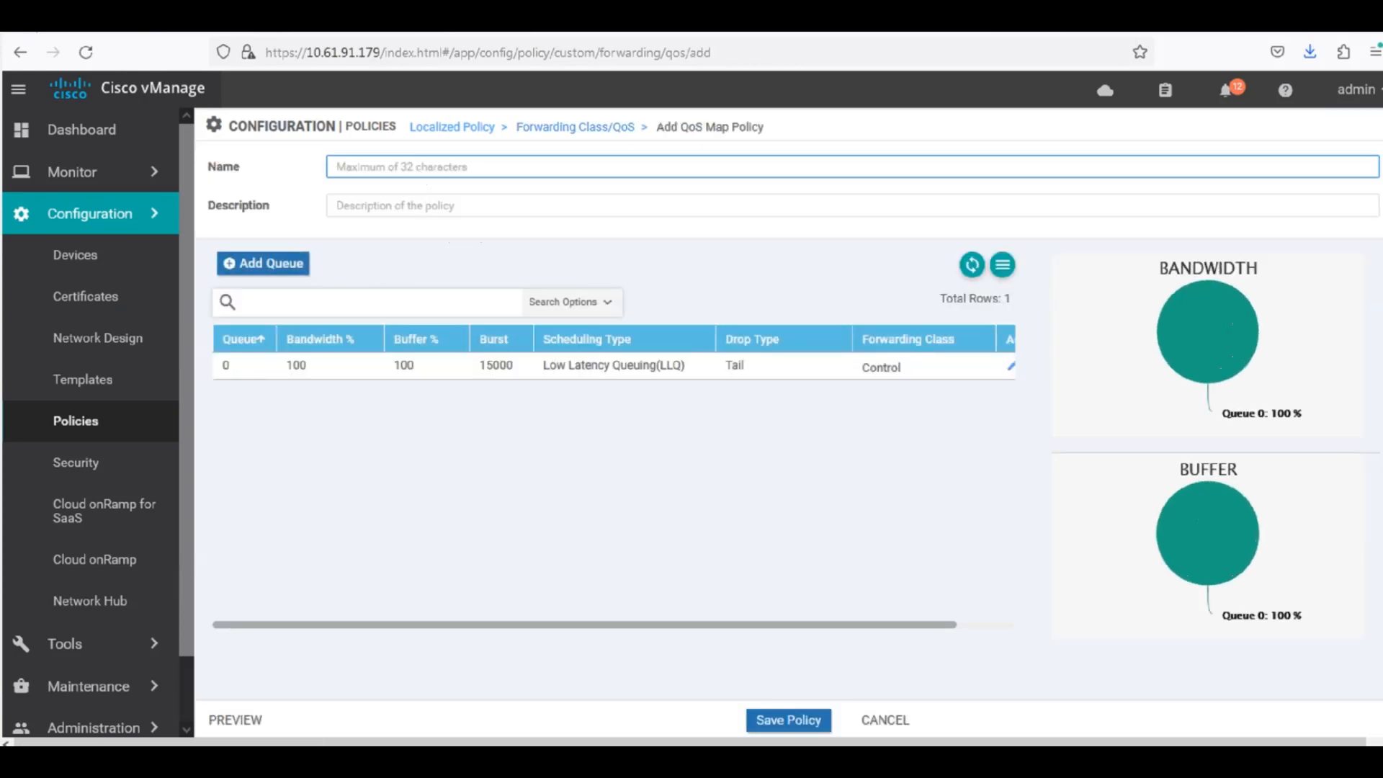
type("QOS1")
key("Tab")
type("1")
key("BackSpace")
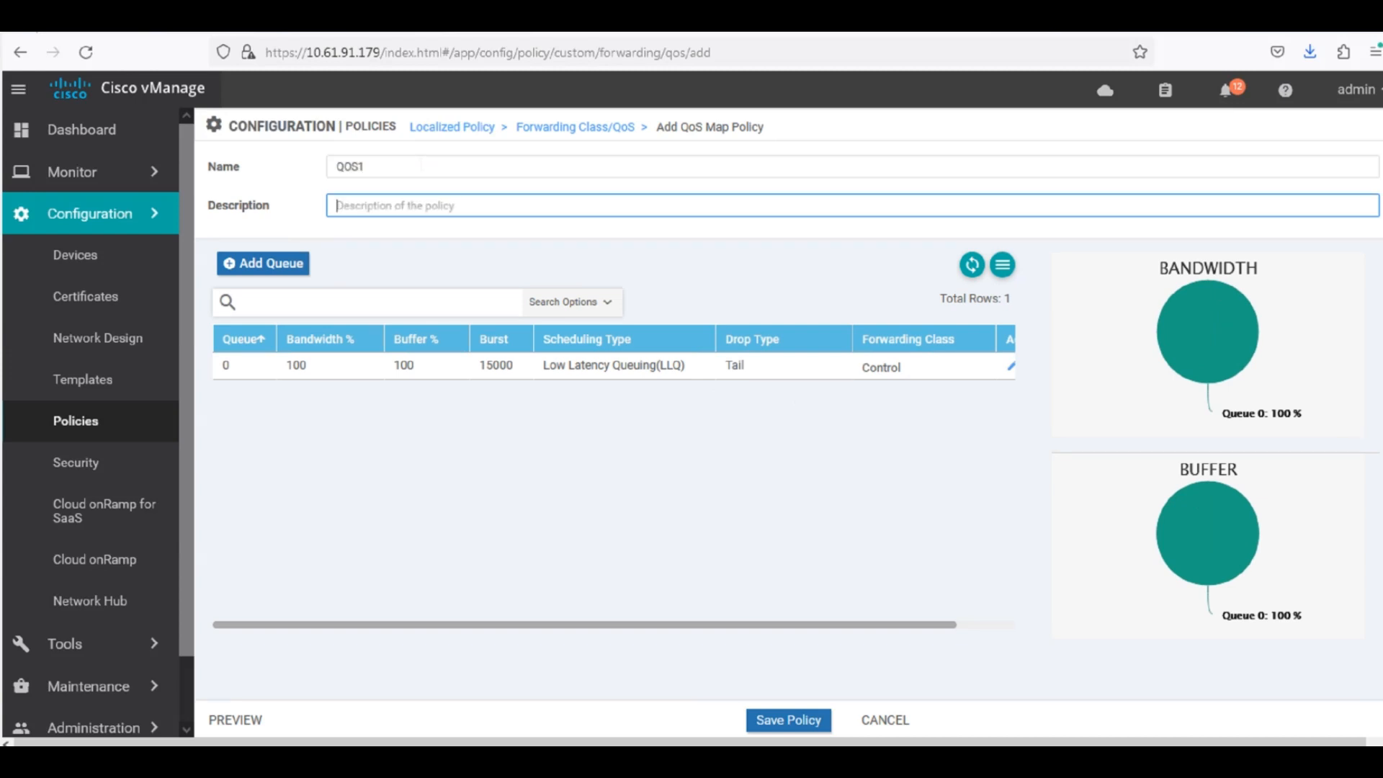
type("QOS1")
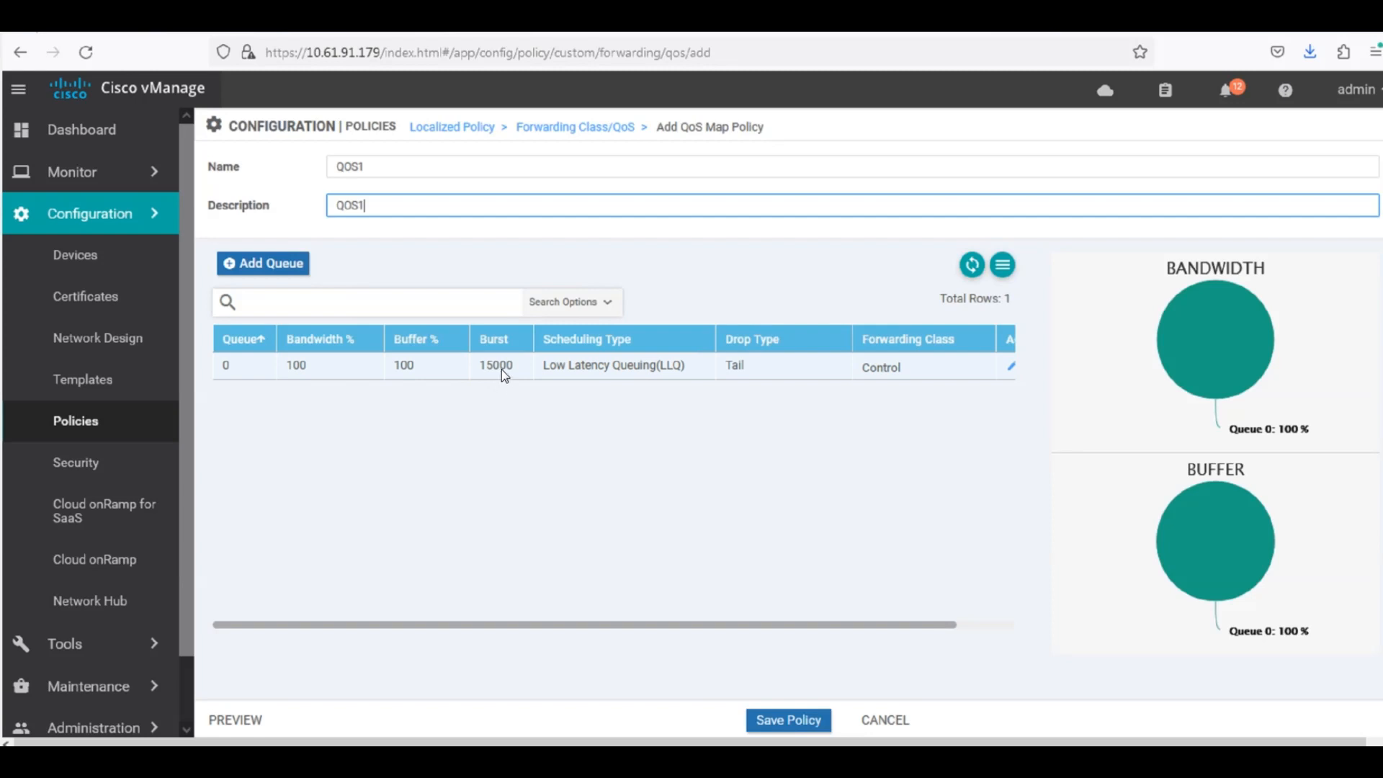
left_click(517, 414)
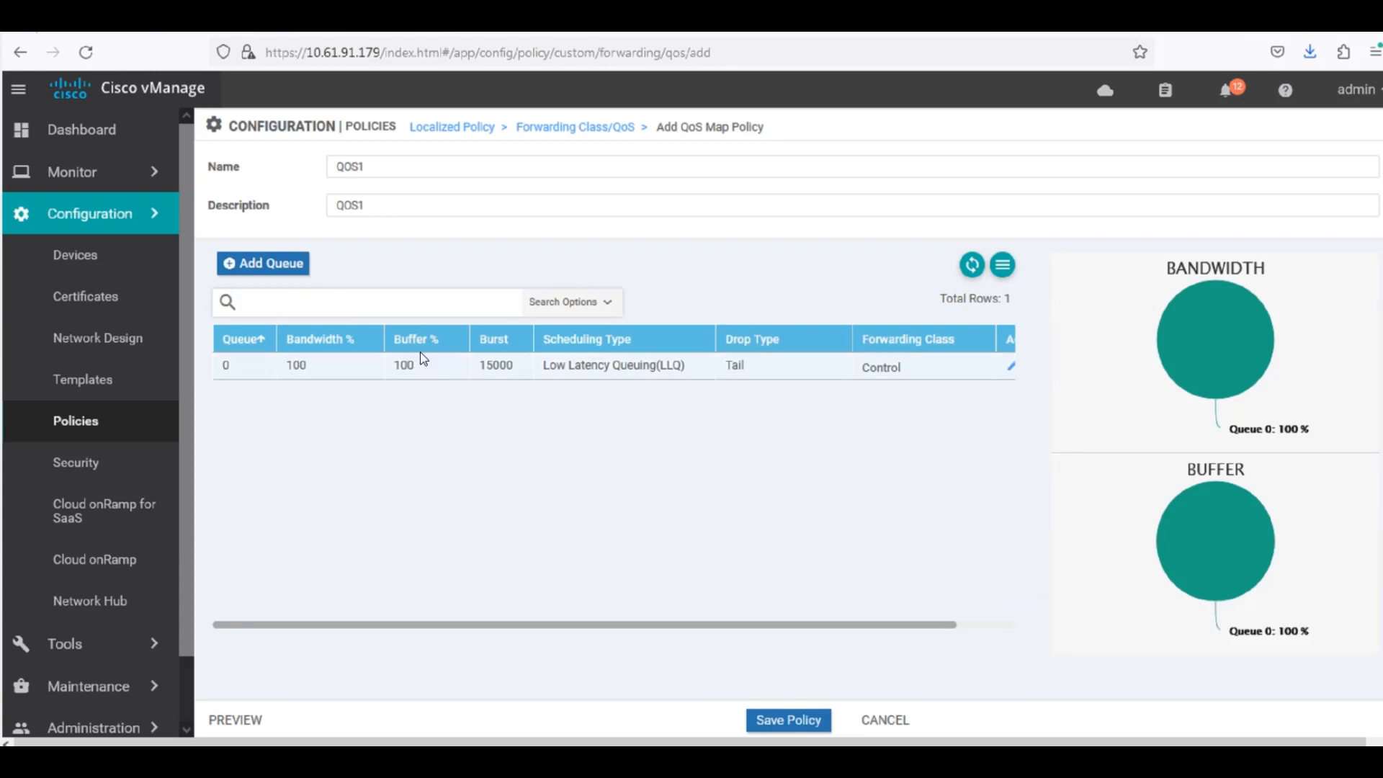
Add queue 1 to the QoS map with 50% bandwidth, 50% buffer and Random Early drops, and save the queue.
left_click(281, 267)
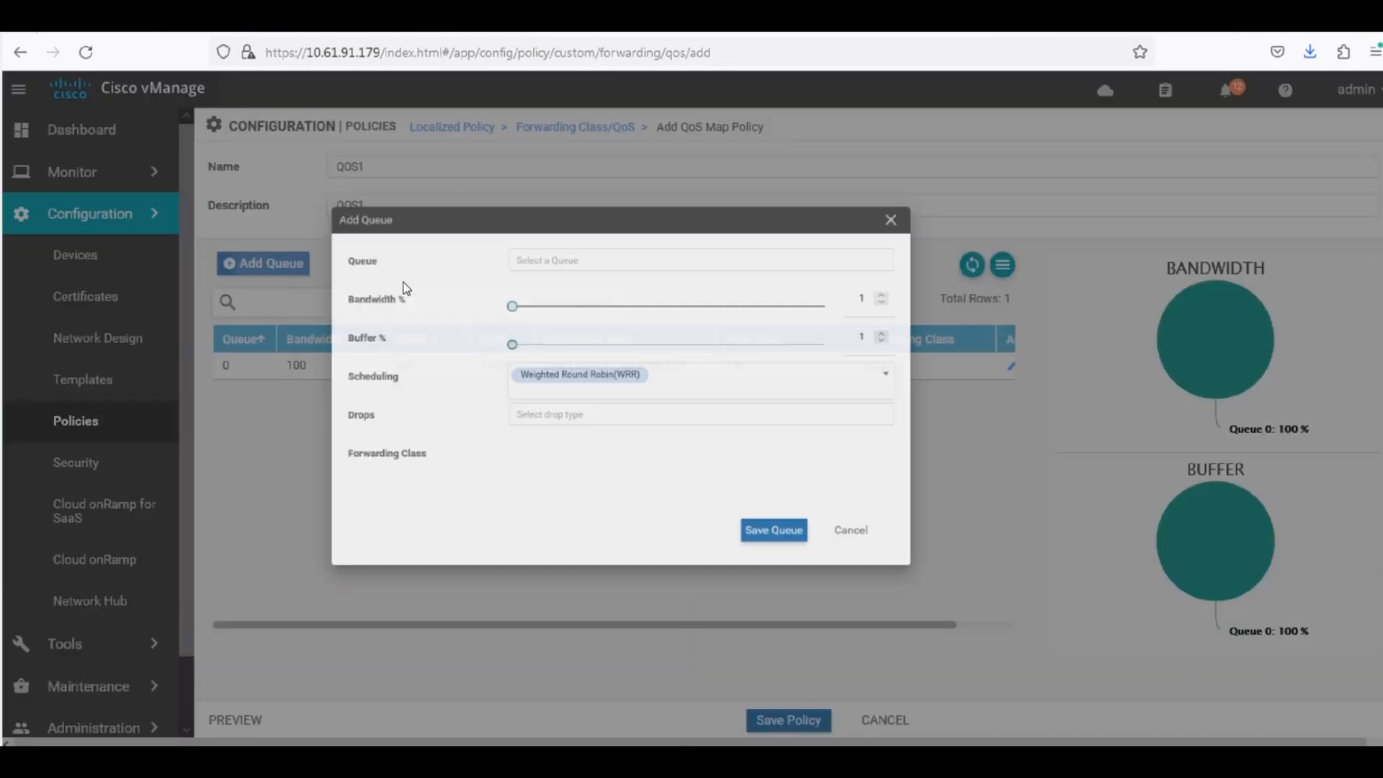
left_click(664, 250)
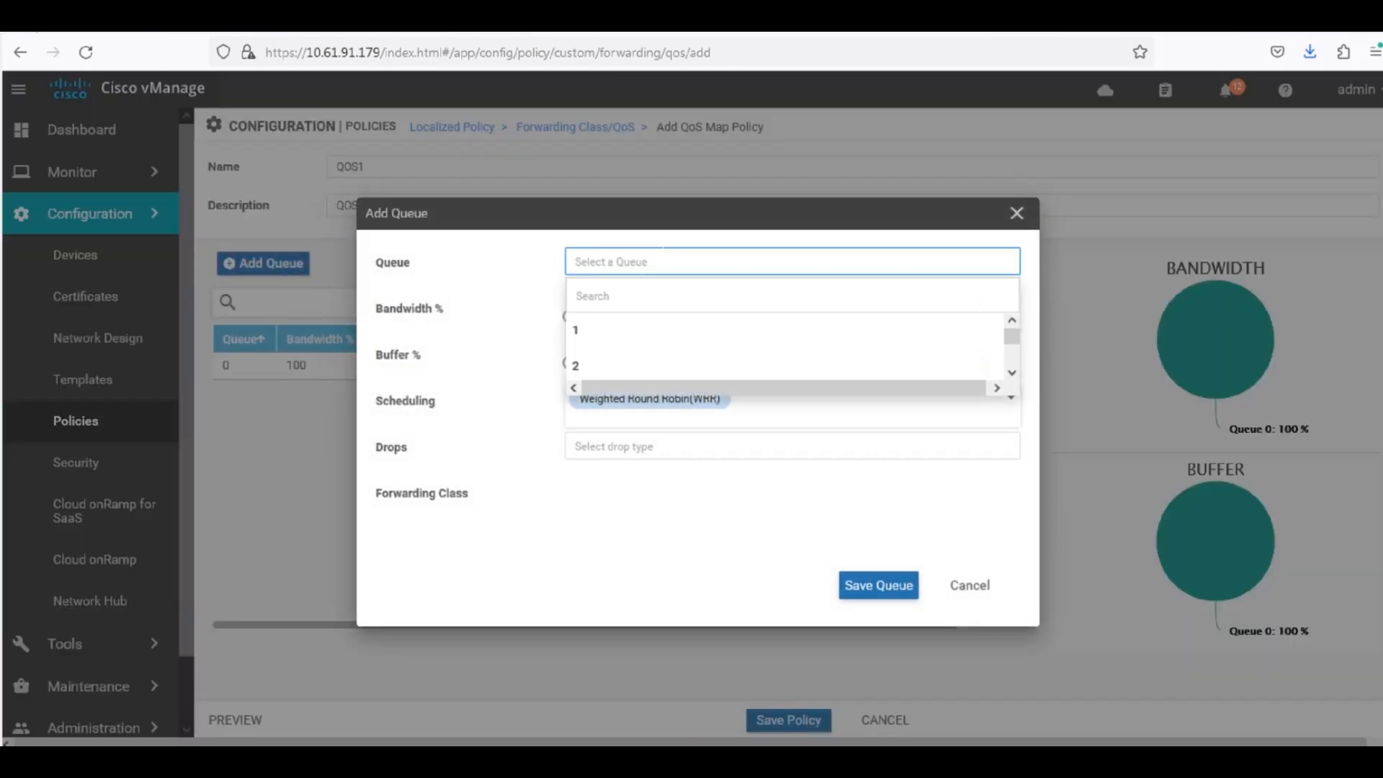
left_click(602, 332)
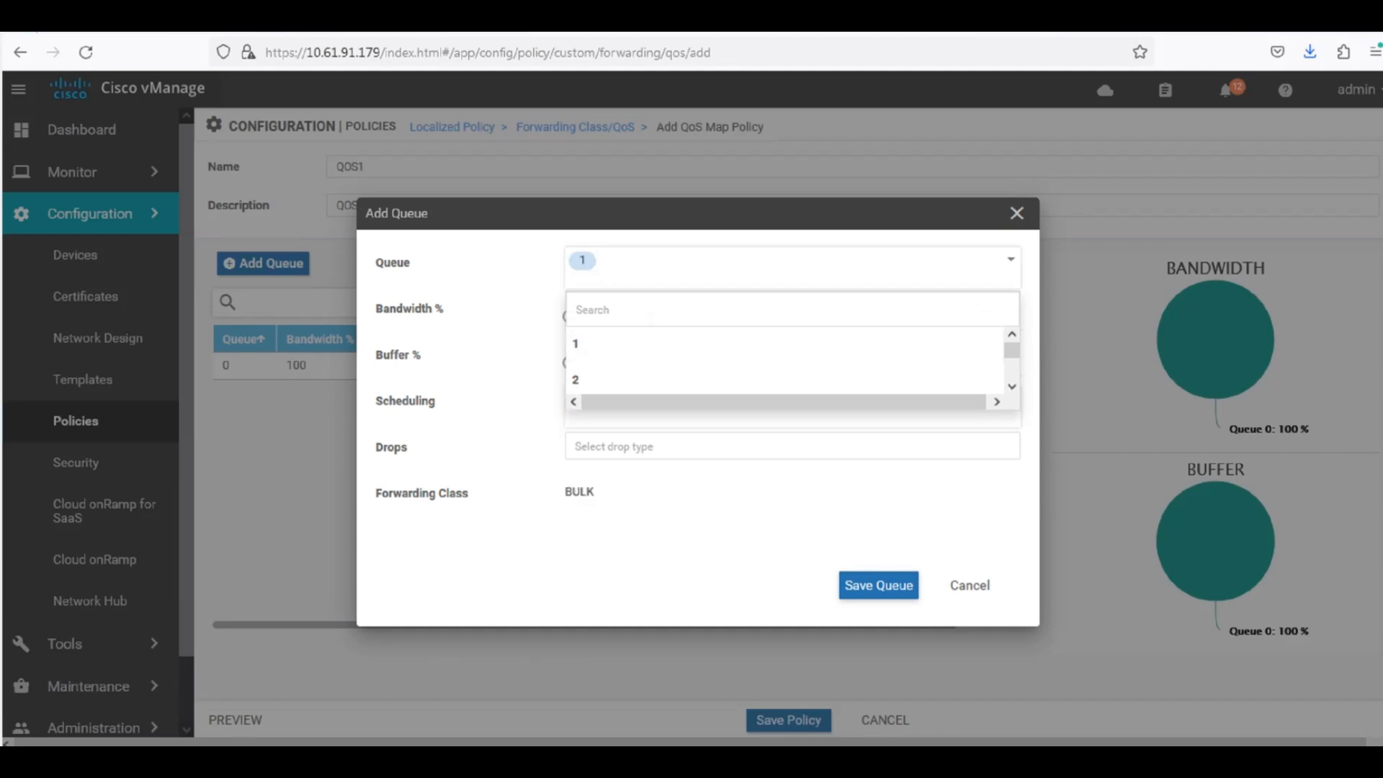
left_click(651, 317)
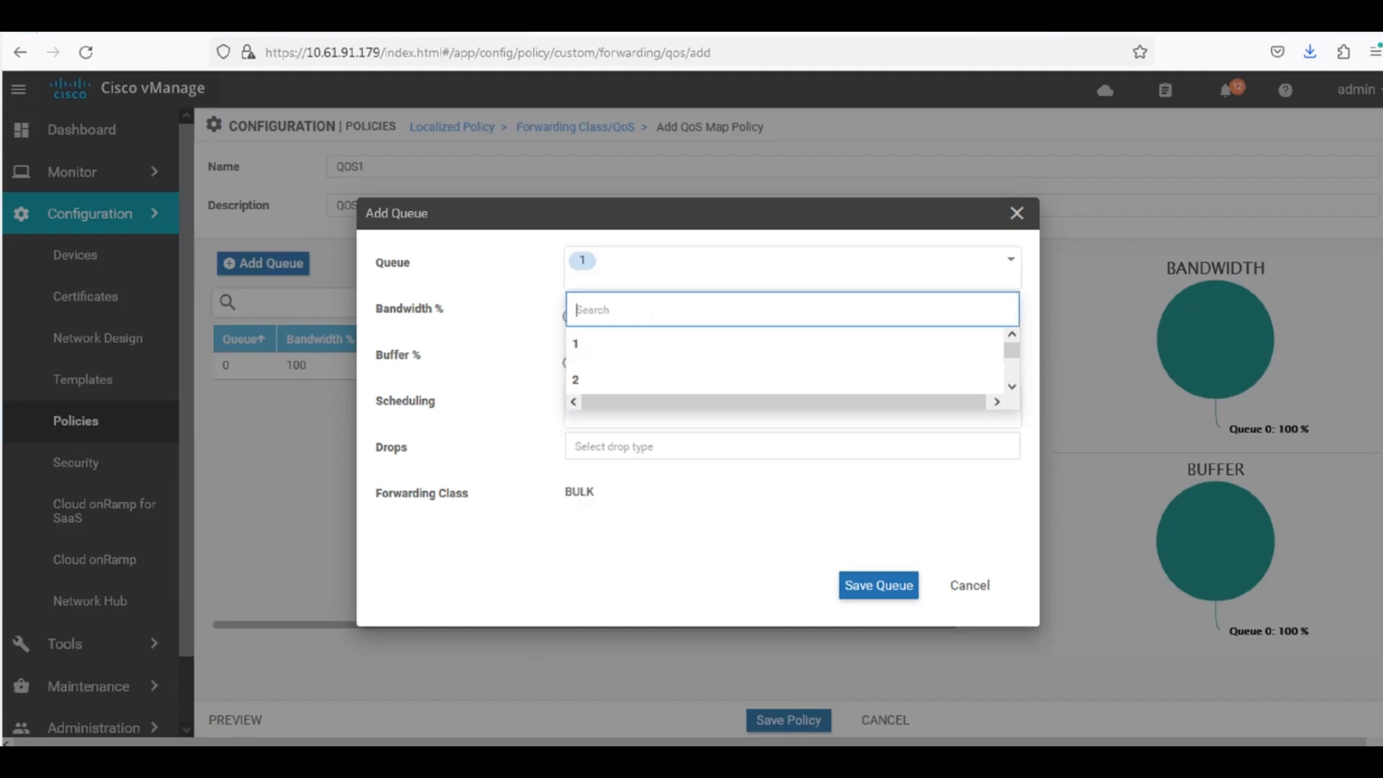
type("50")
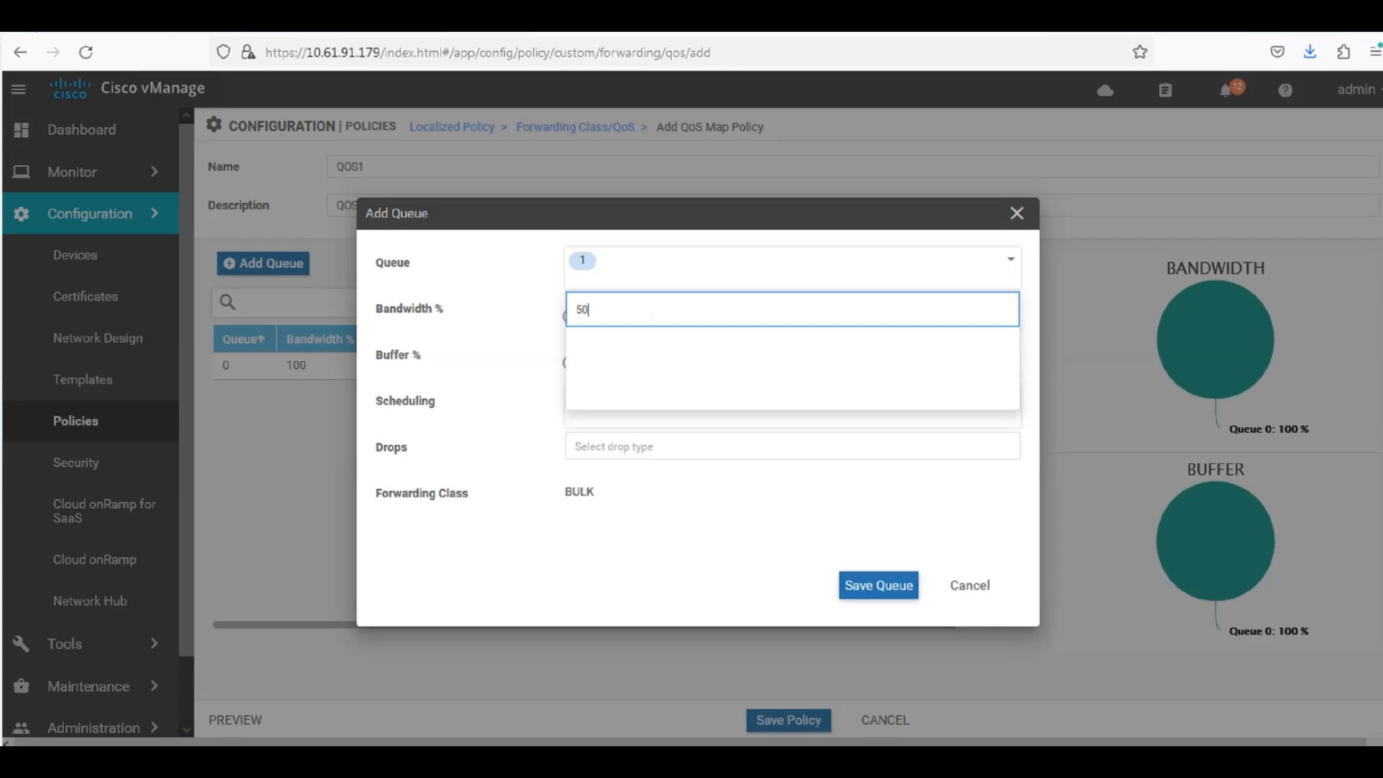
left_click(461, 346)
left_click_drag(574, 321, 754, 323)
left_click_drag(569, 363, 753, 364)
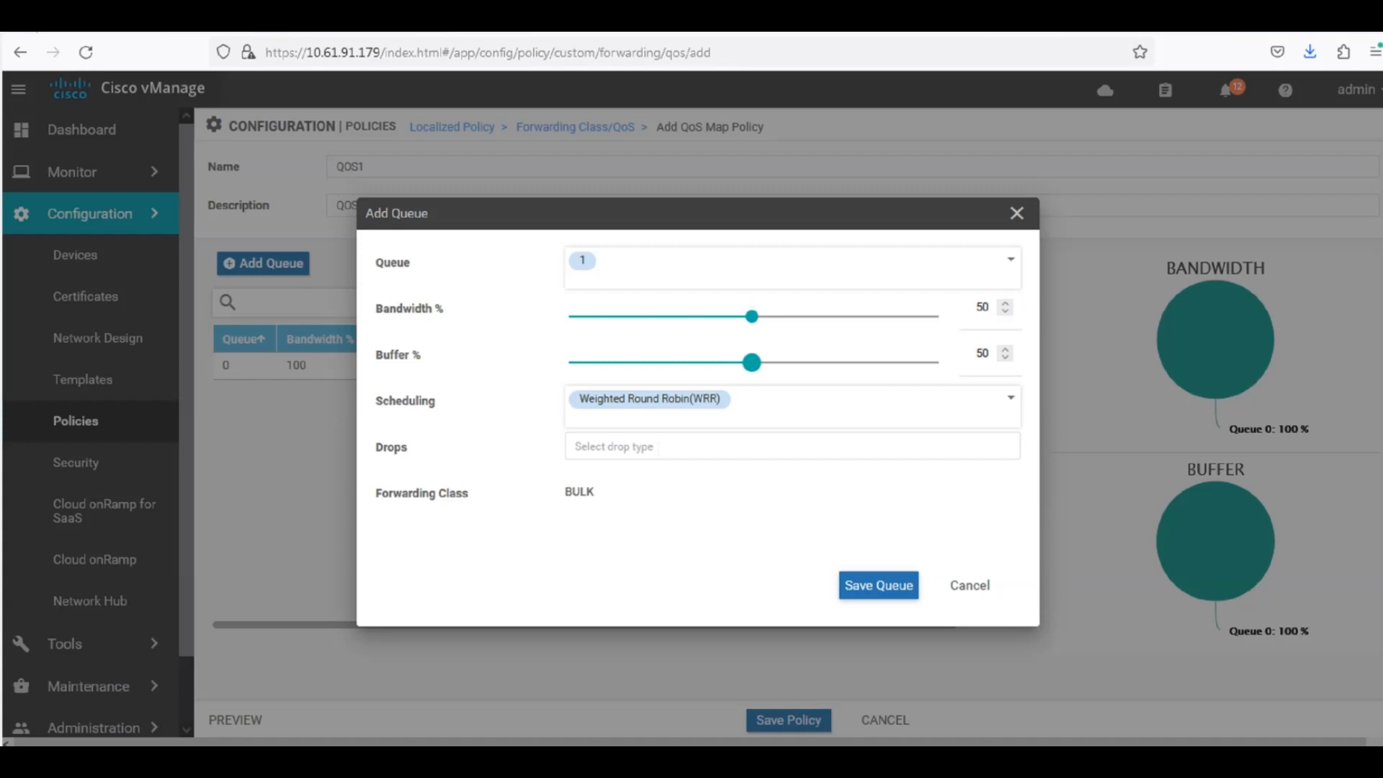
left_click(658, 447)
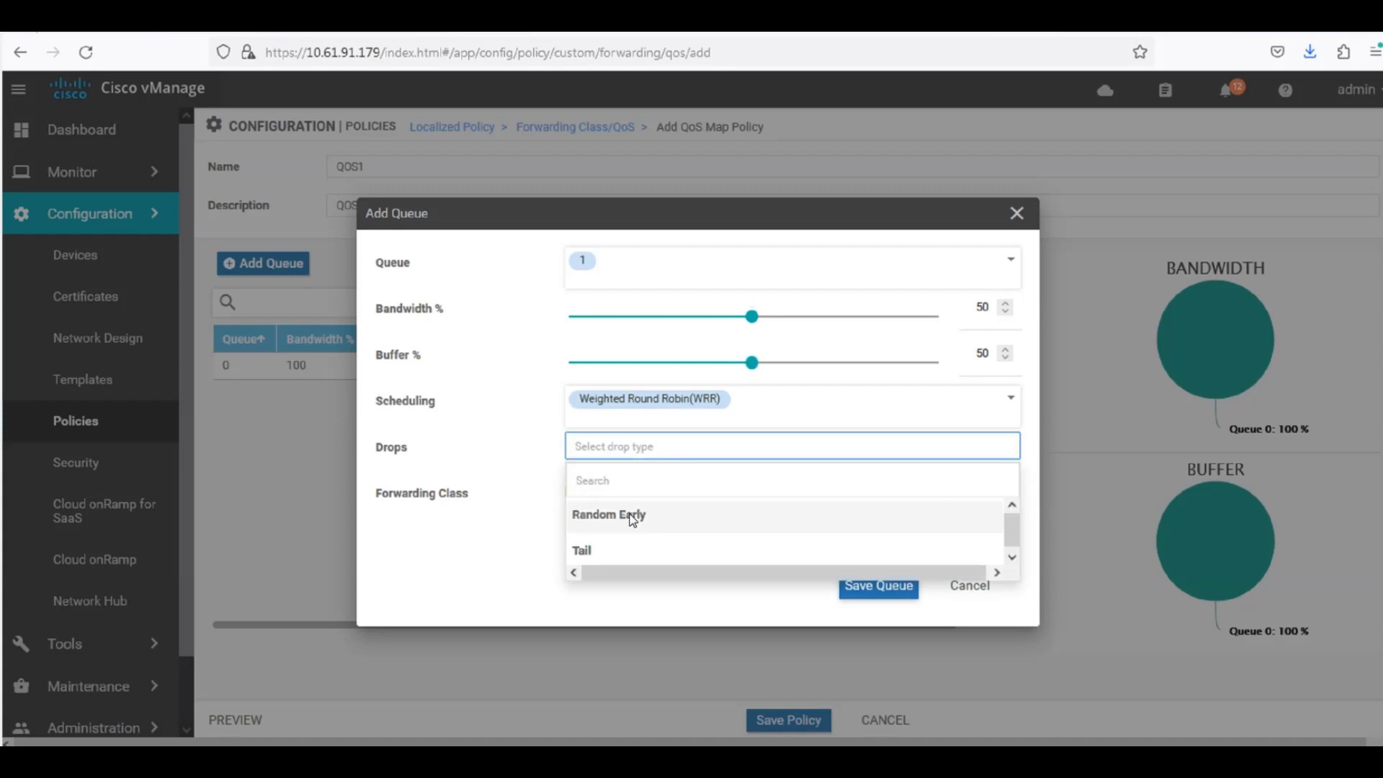
left_click(682, 516)
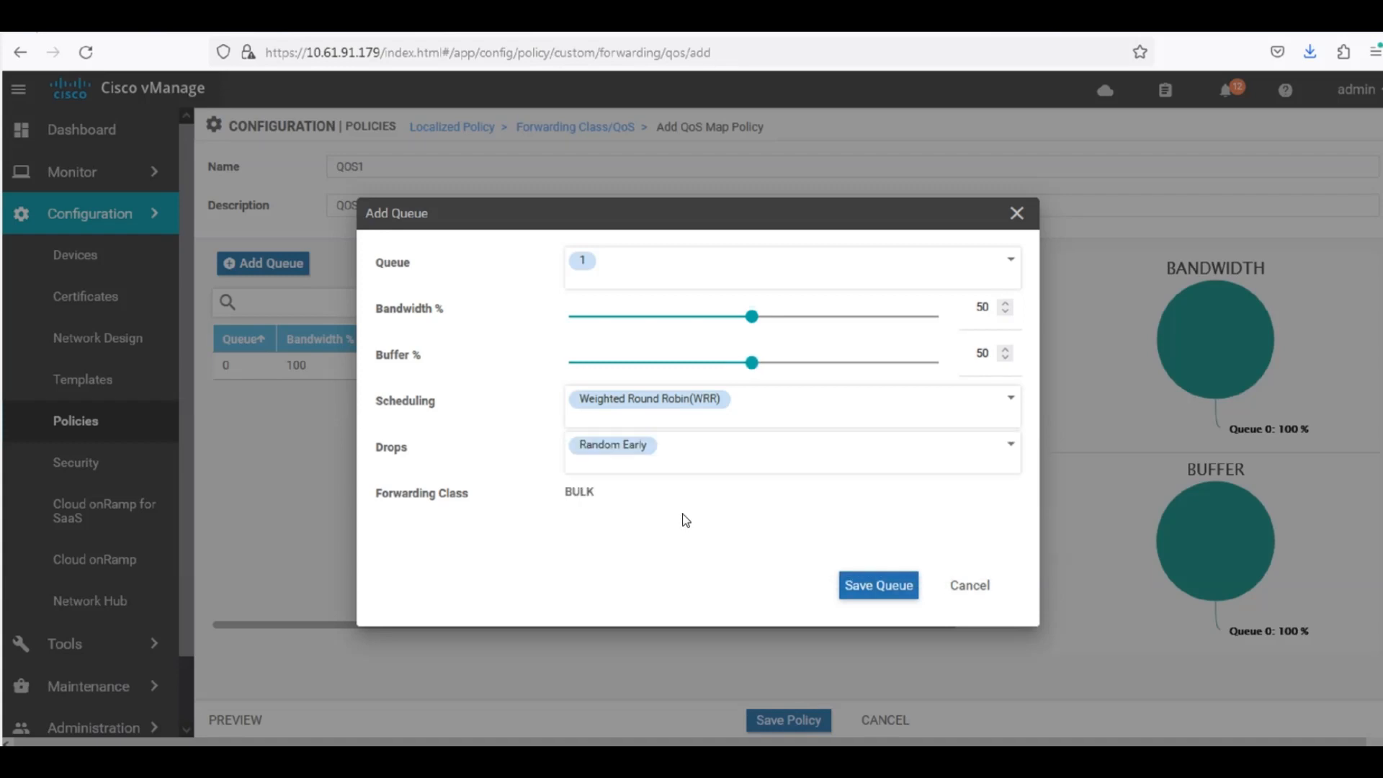
left_click(880, 585)
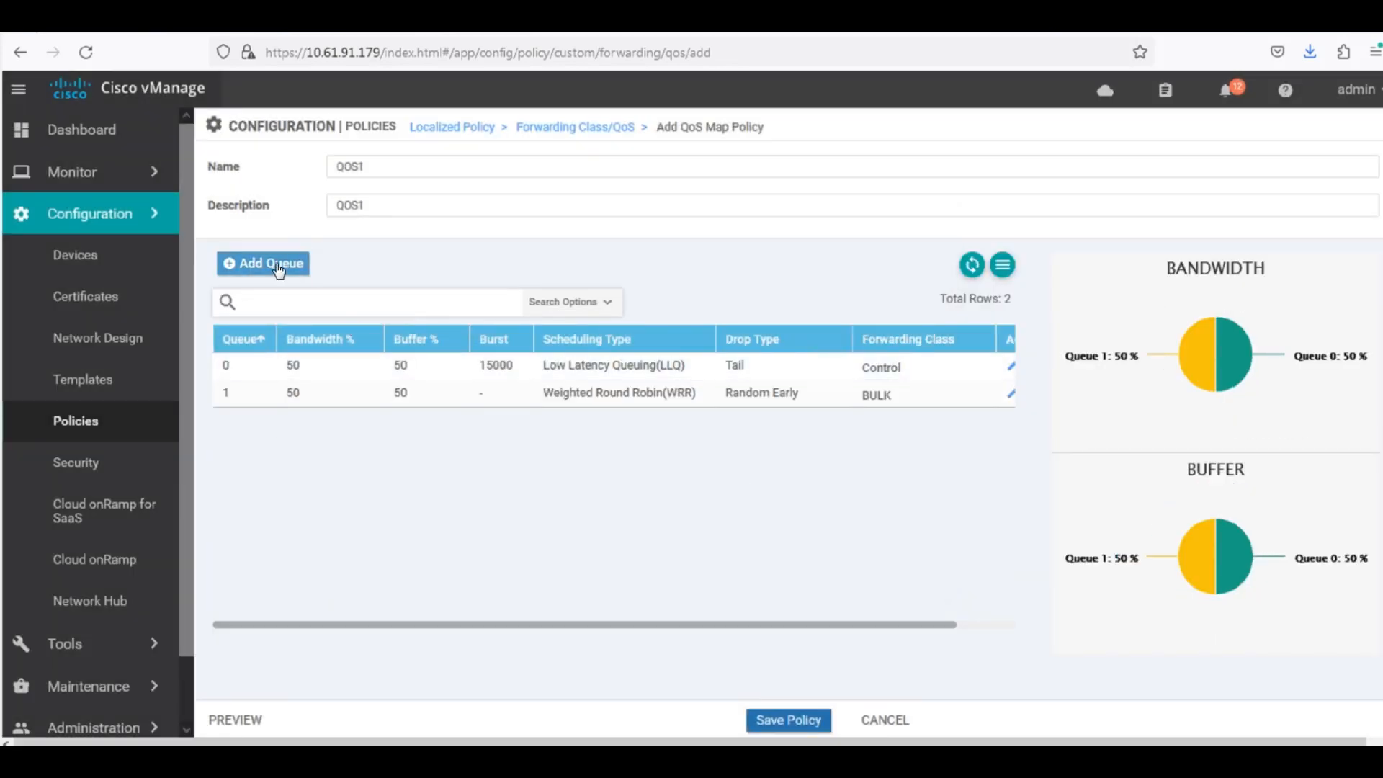
Add queue 2 to the QoS map and set both its bandwidth and buffer to 30%.
left_click(278, 266)
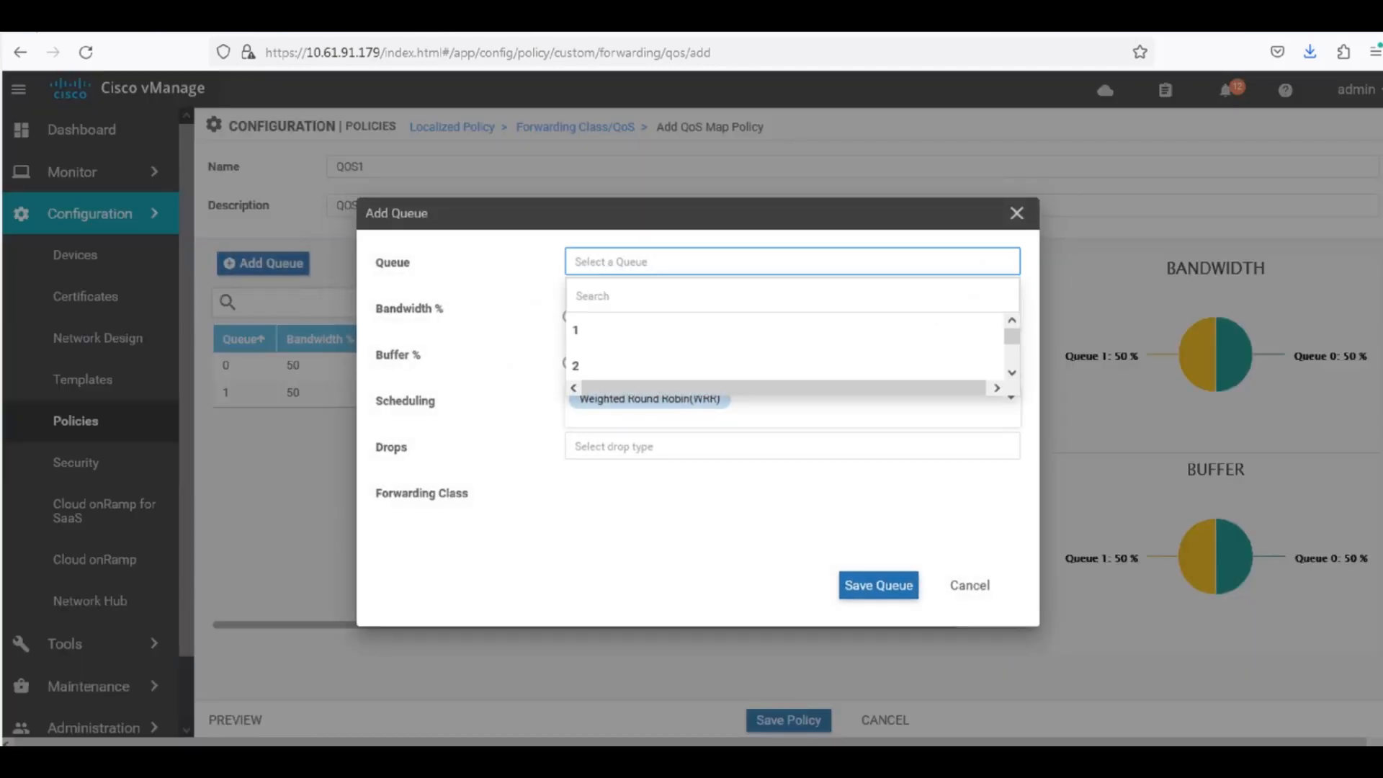
left_click(603, 368)
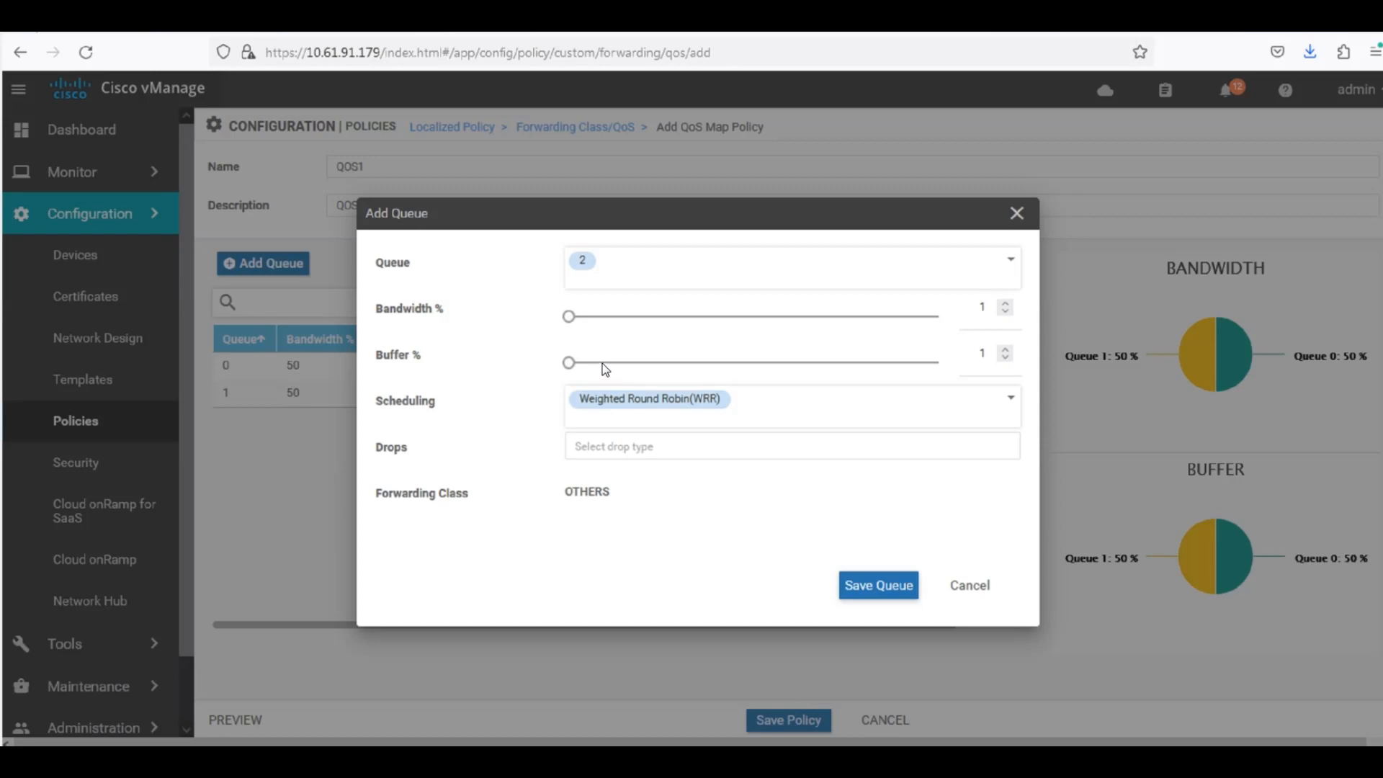
left_click_drag(569, 318, 662, 323)
left_click(681, 317)
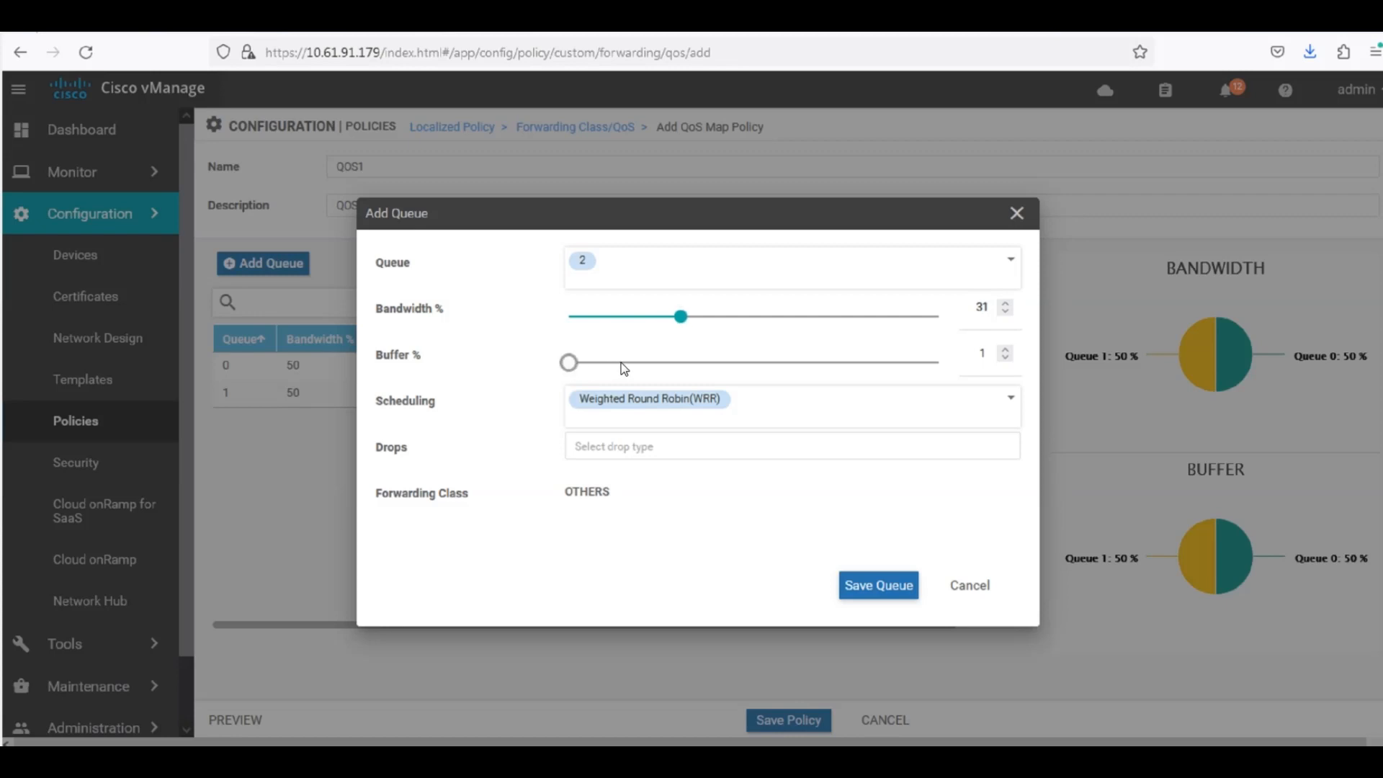
left_click(678, 363)
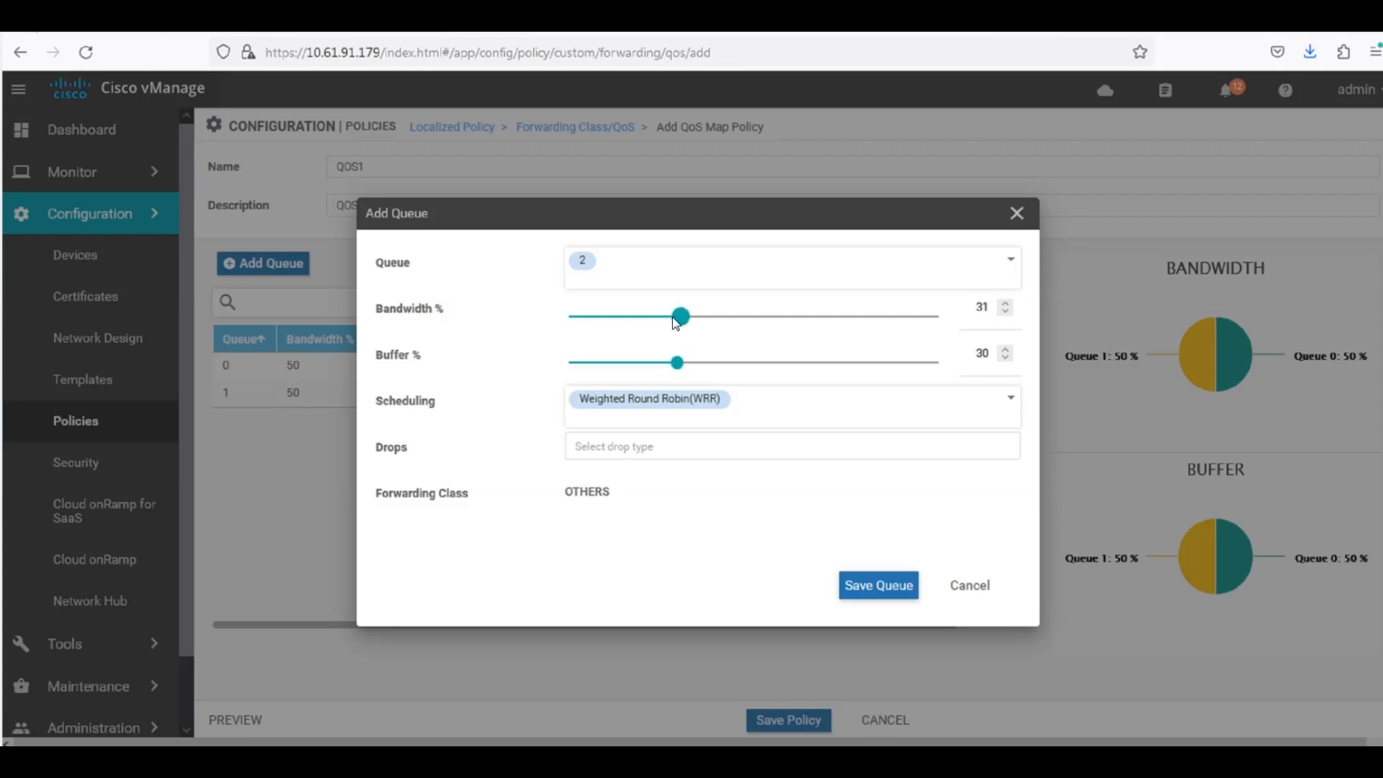
left_click_drag(680, 318, 668, 317)
left_click(1006, 309)
left_click_drag(669, 321, 679, 326)
Set queue 2's drops to Tail, then save the queue and the QoS map policy.
left_click(612, 446)
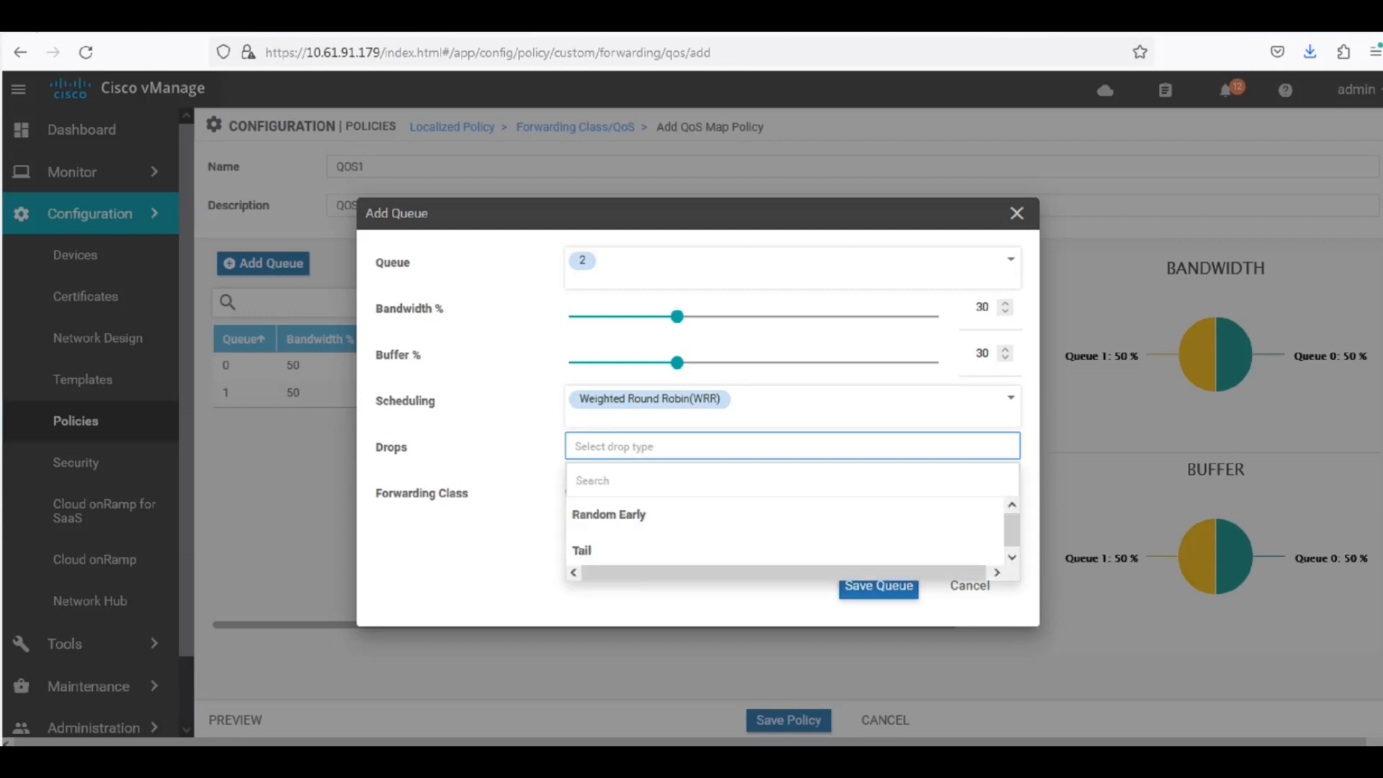
left_click(602, 552)
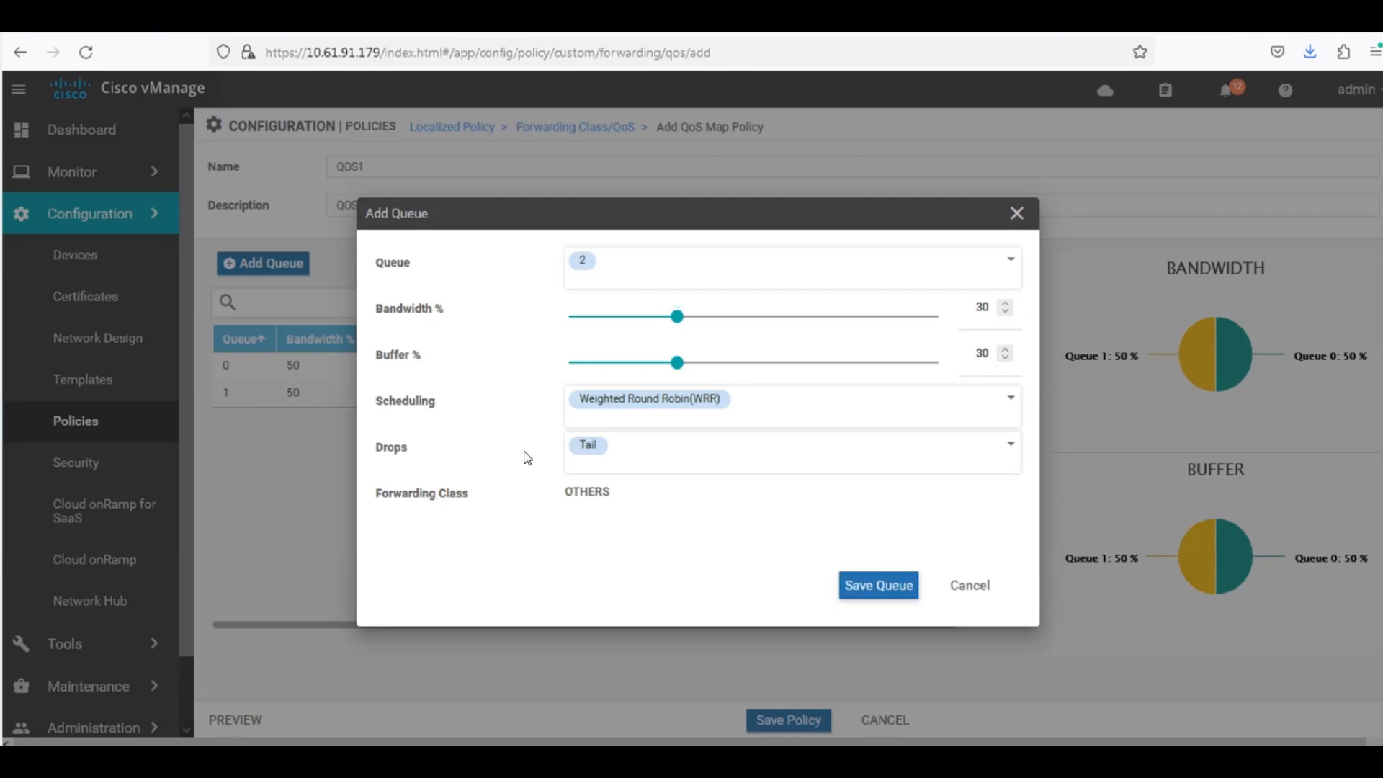
left_click(891, 587)
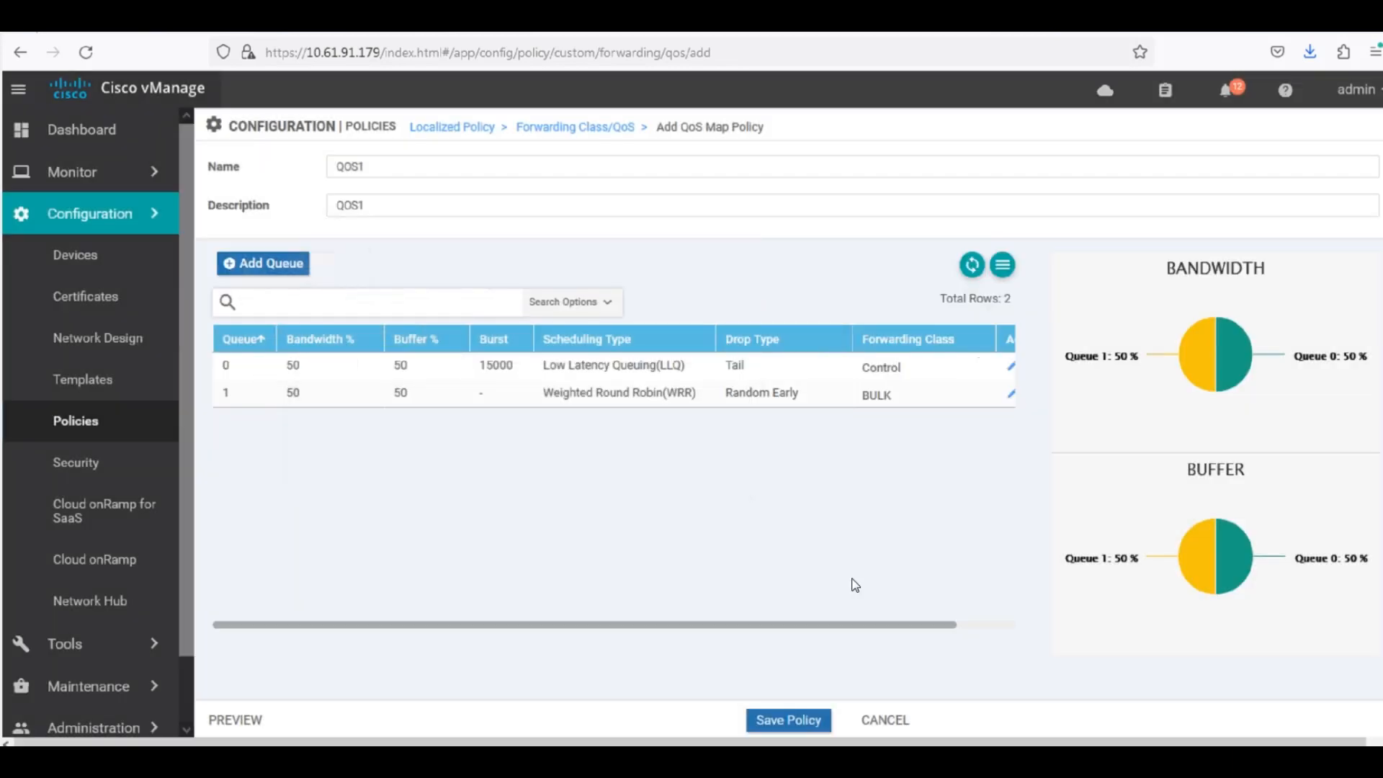
left_click(778, 722)
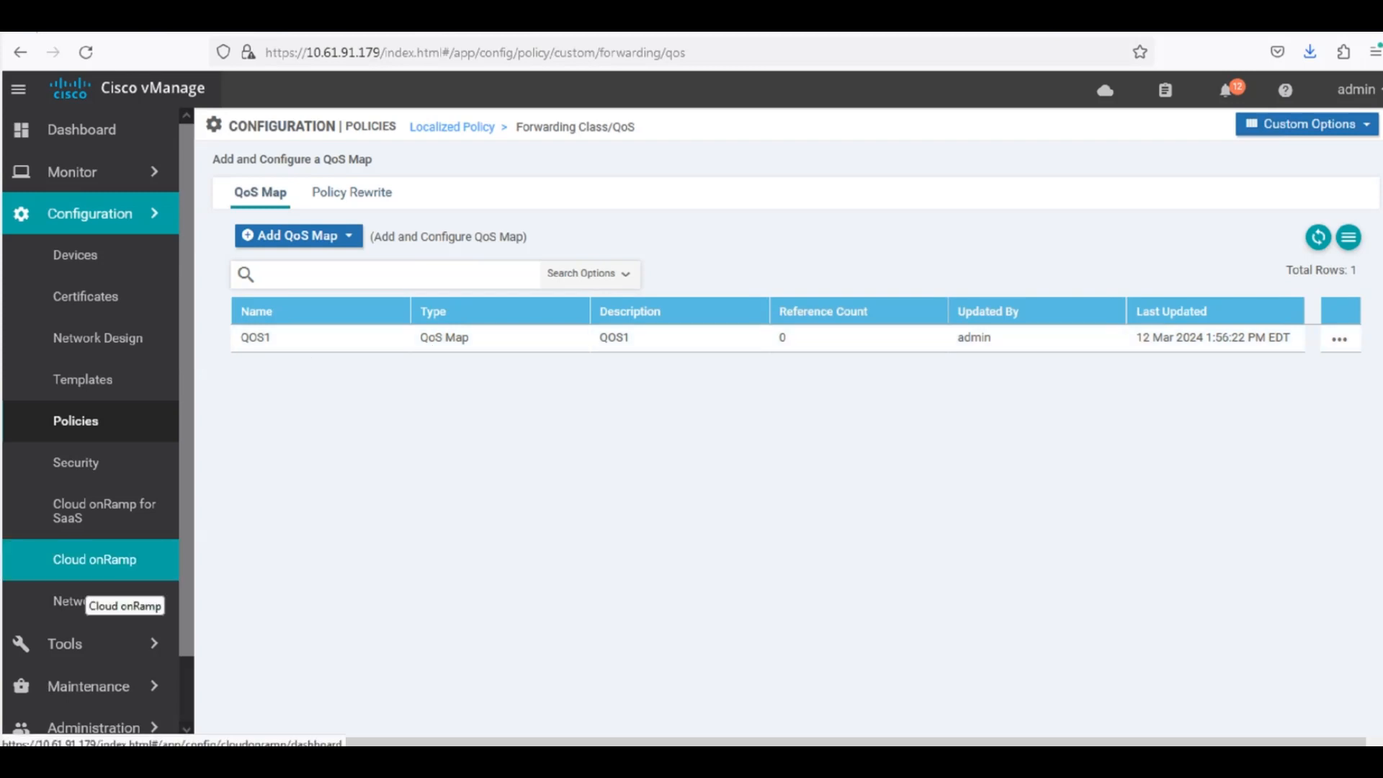
Start a new localized policy and advance past the groups of interest to the forwarding classes/QoS stage.
left_click(70, 432)
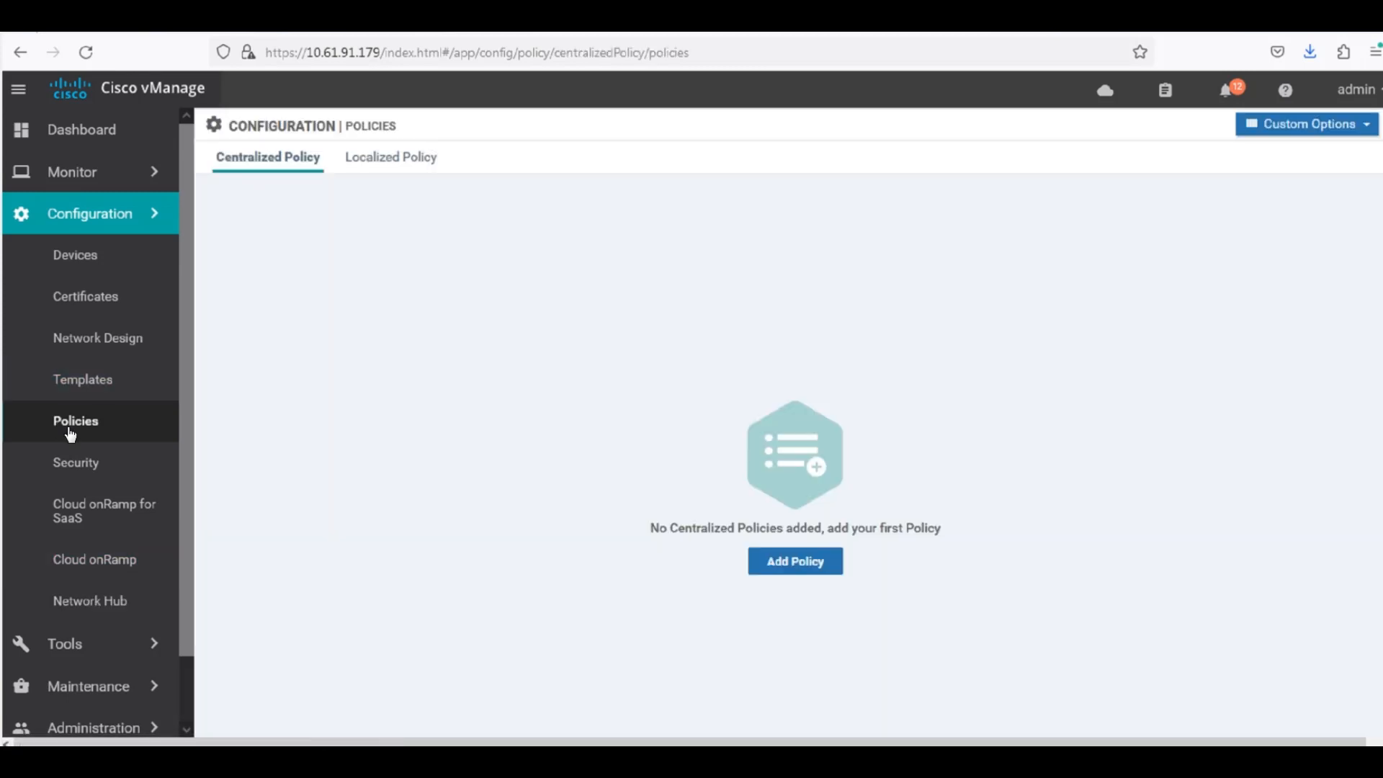
left_click(411, 156)
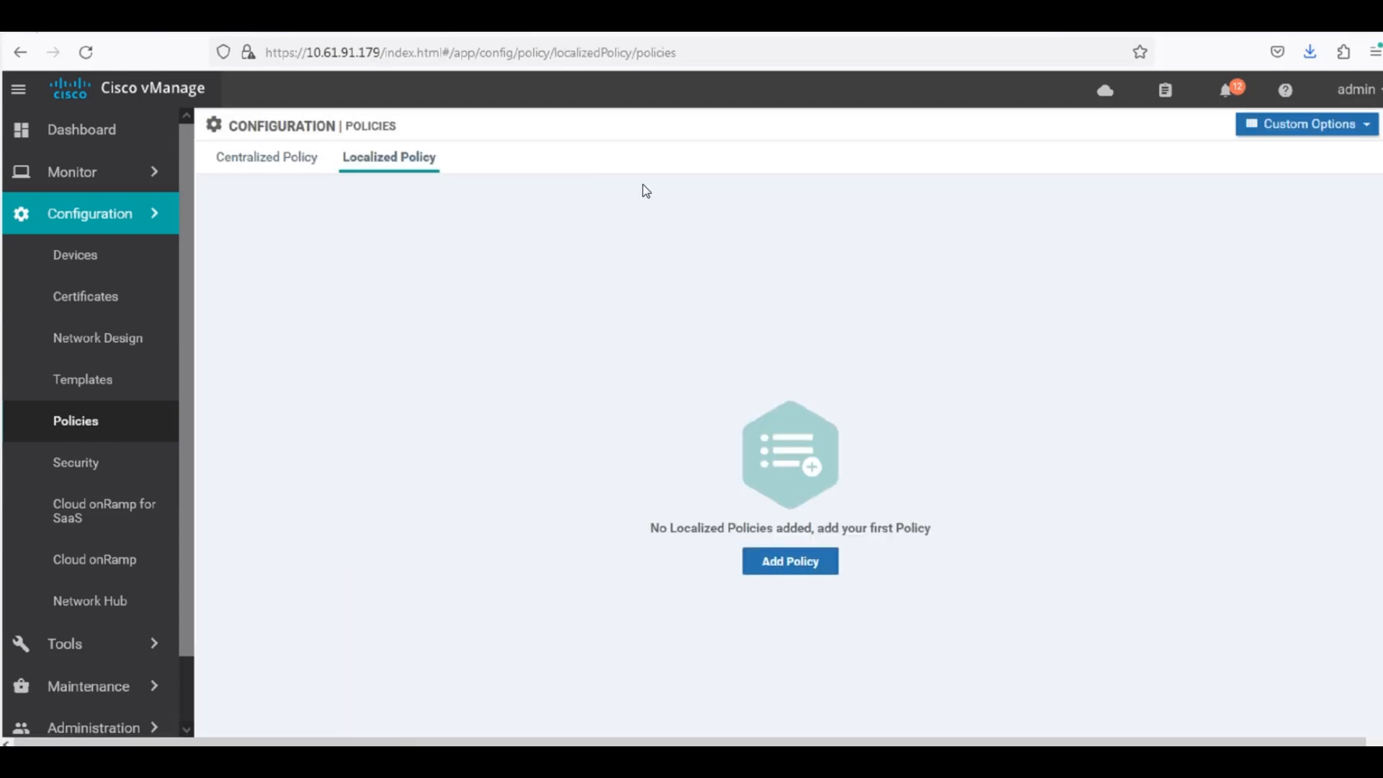
left_click(790, 566)
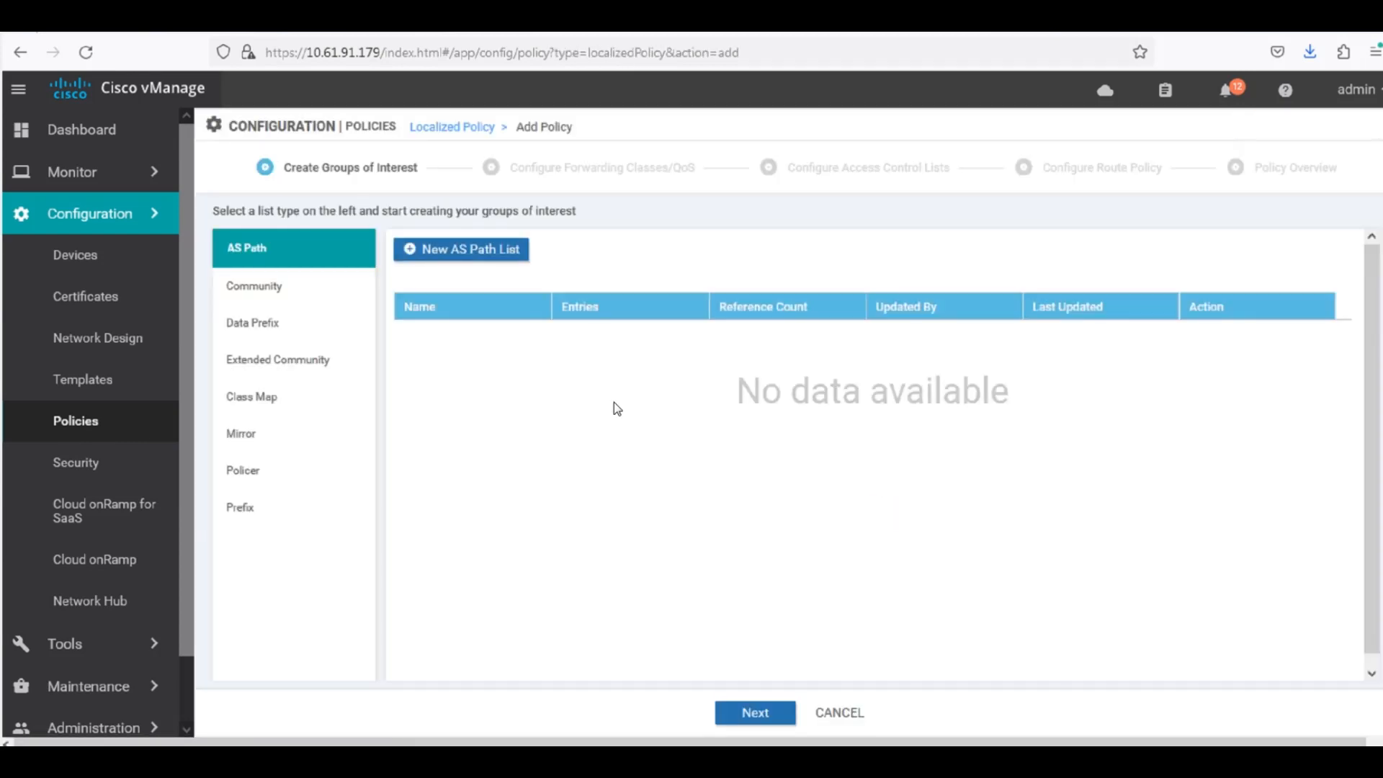
left_click(757, 713)
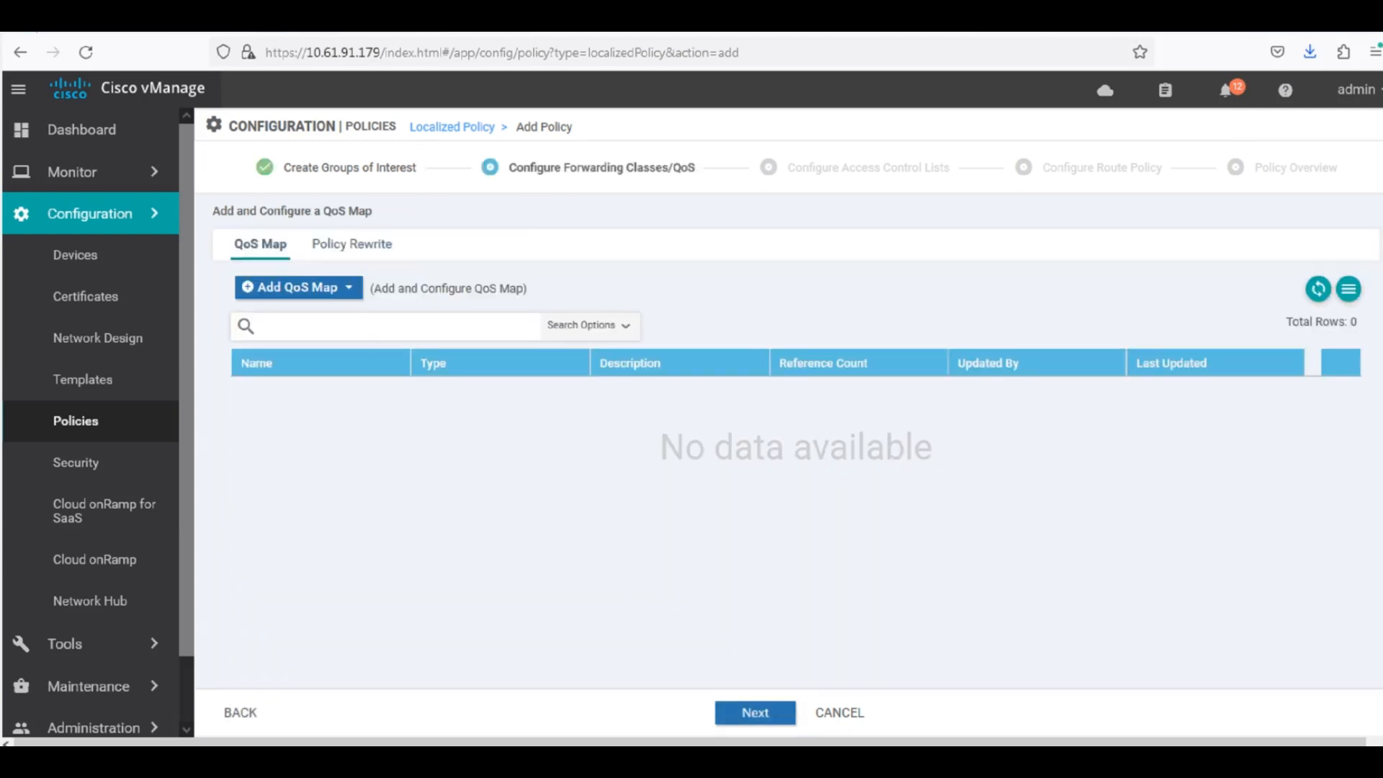
Import the existing QoS map QOS1 into the localized policy.
left_click(339, 289)
left_click(303, 343)
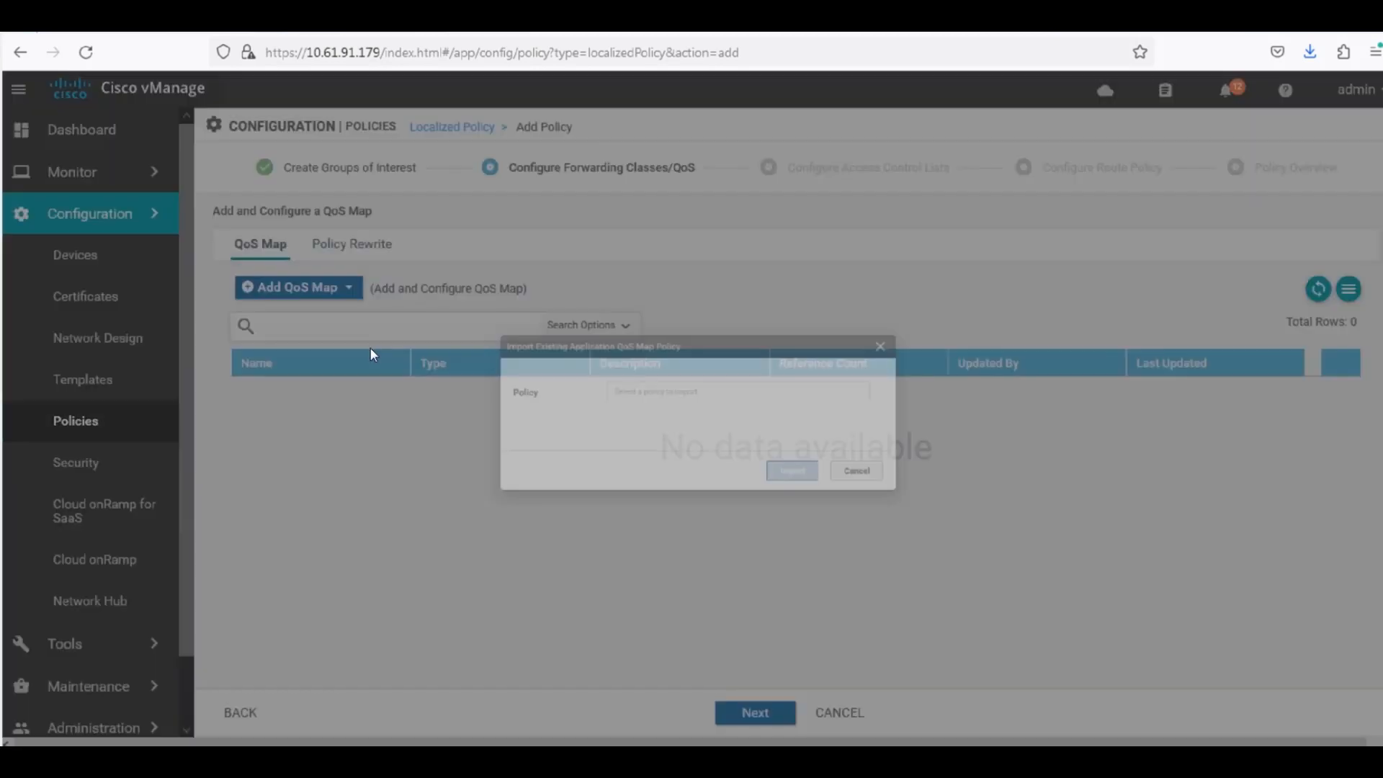
left_click(598, 383)
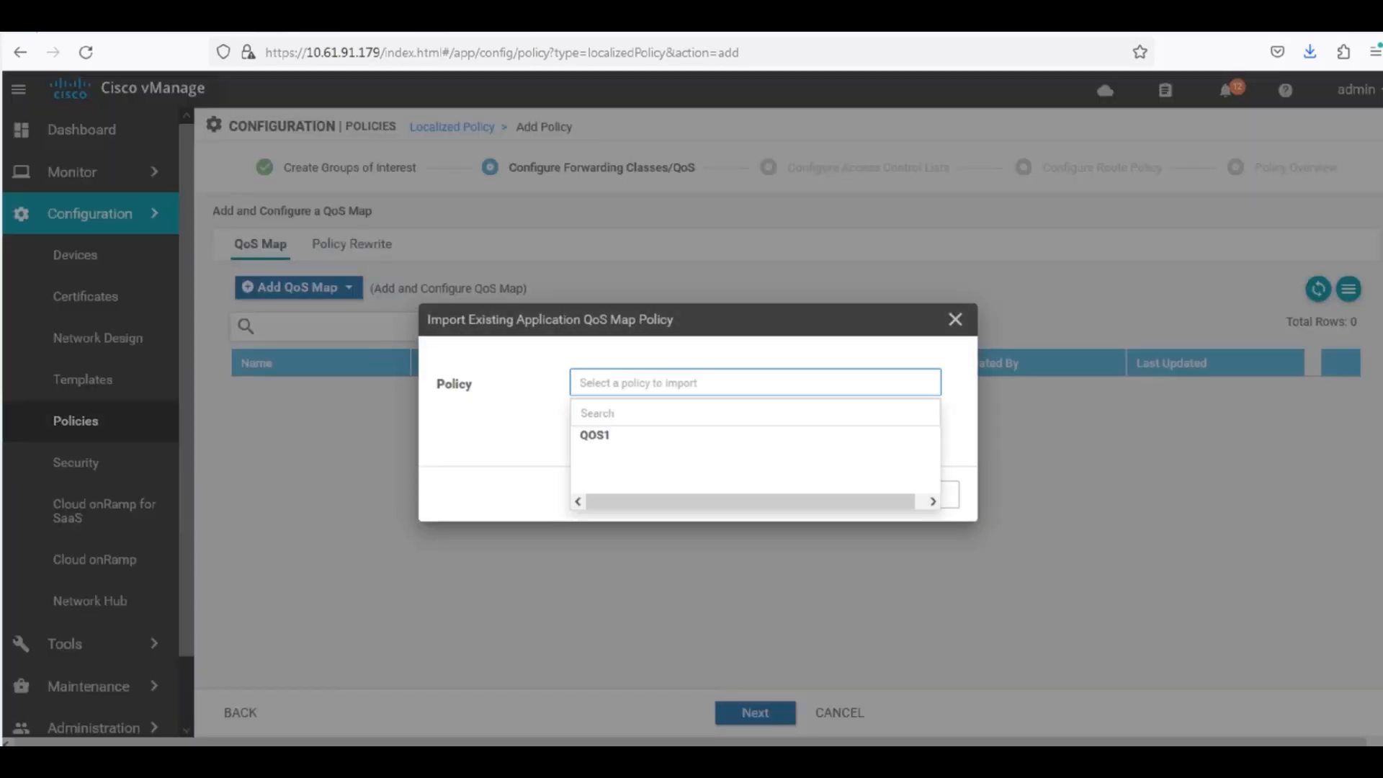
left_click(600, 436)
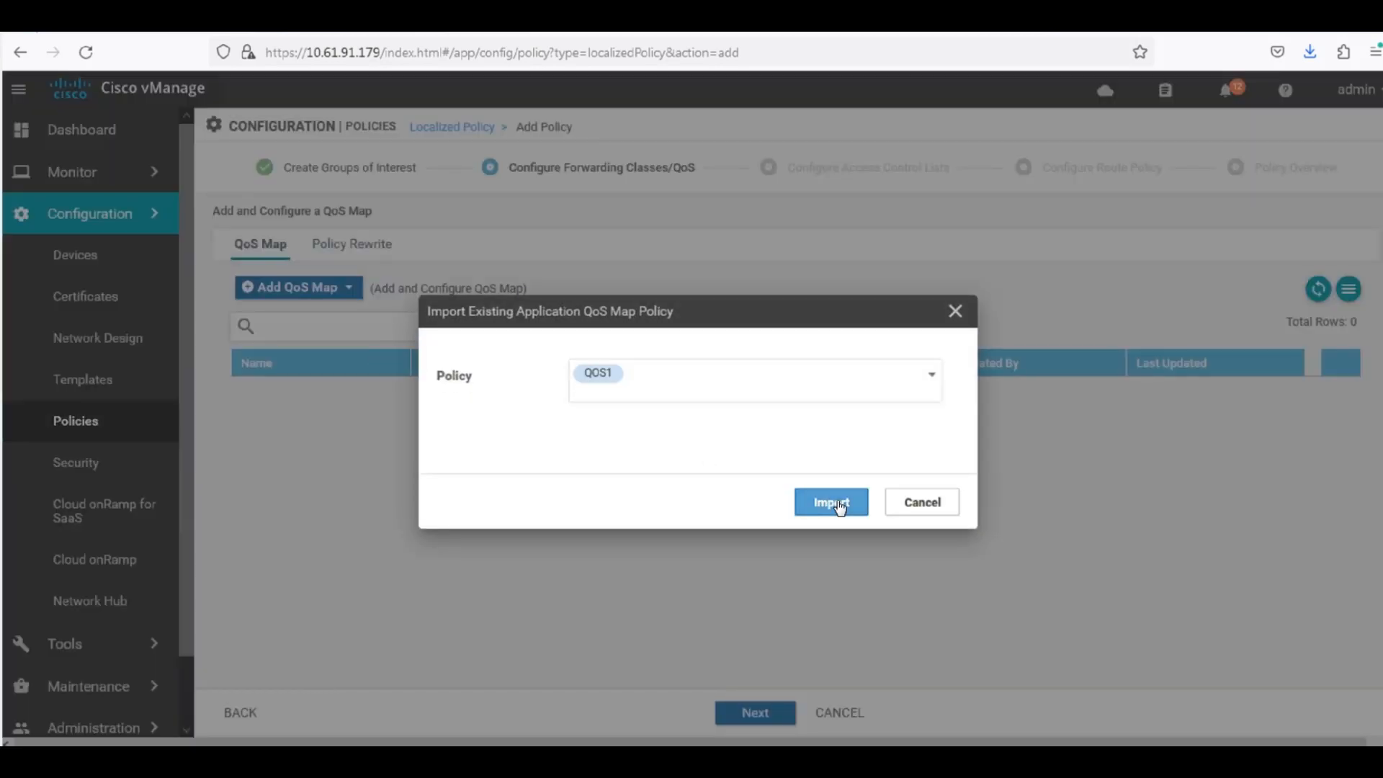
left_click(832, 502)
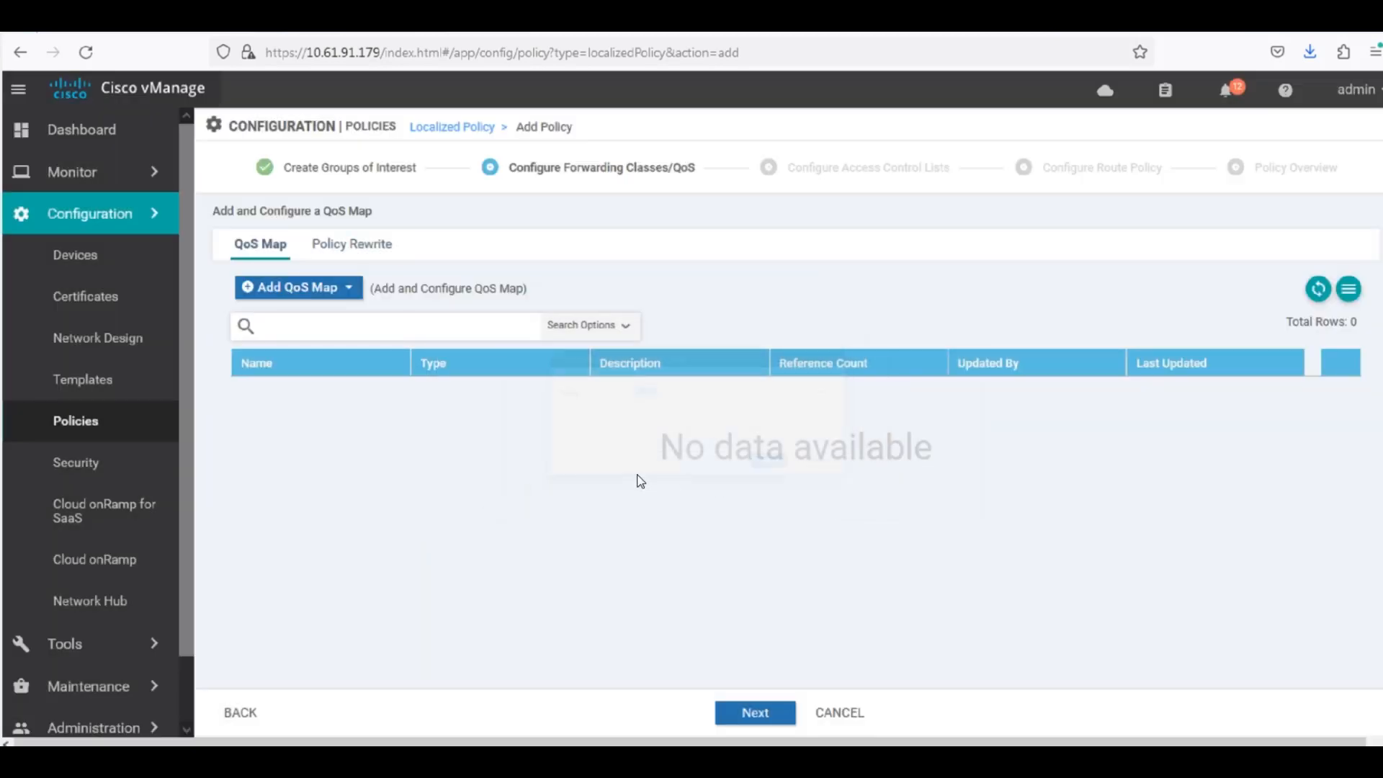
Advance to the access control lists stage and start an IPv4 ACL policy with QOS-ACL as both name and description.
left_click(756, 713)
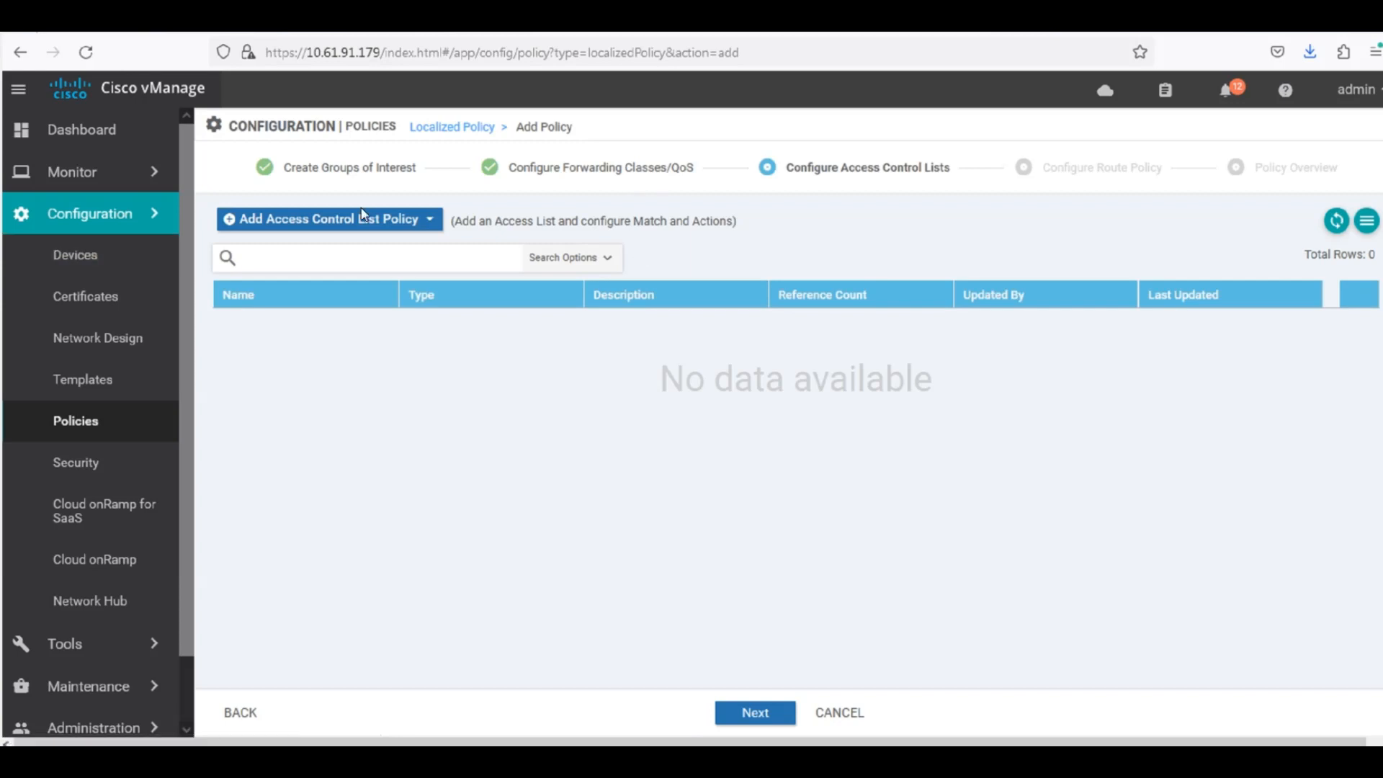
left_click(388, 222)
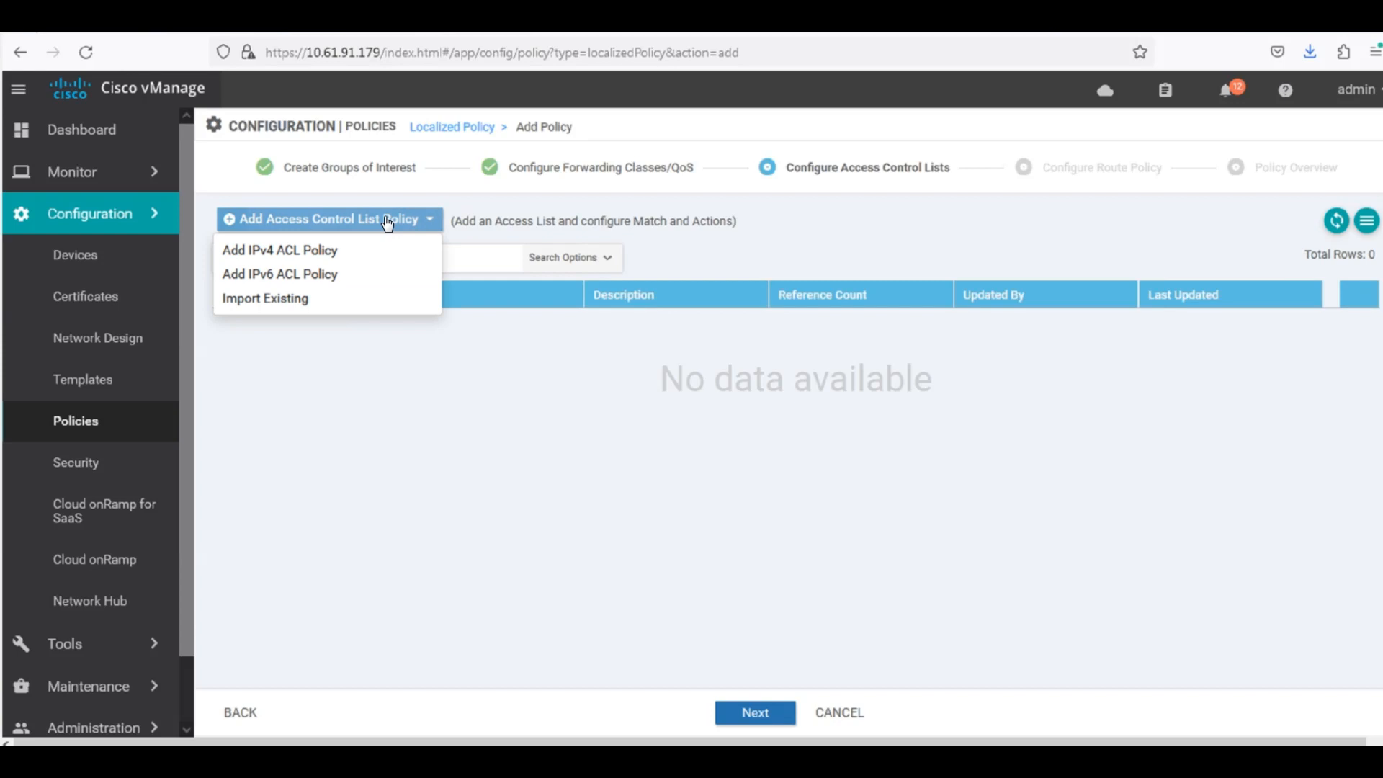
left_click(296, 252)
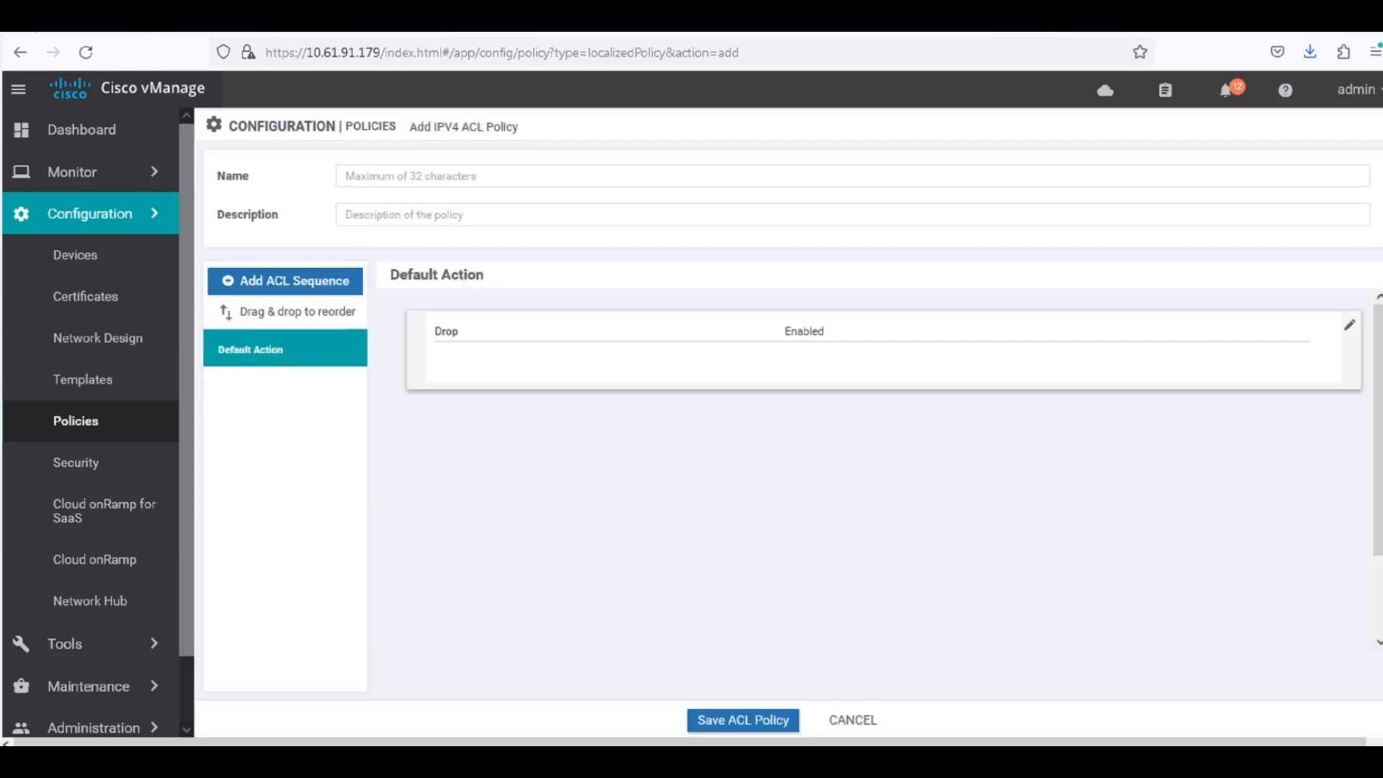
left_click(428, 176)
type("QOS")
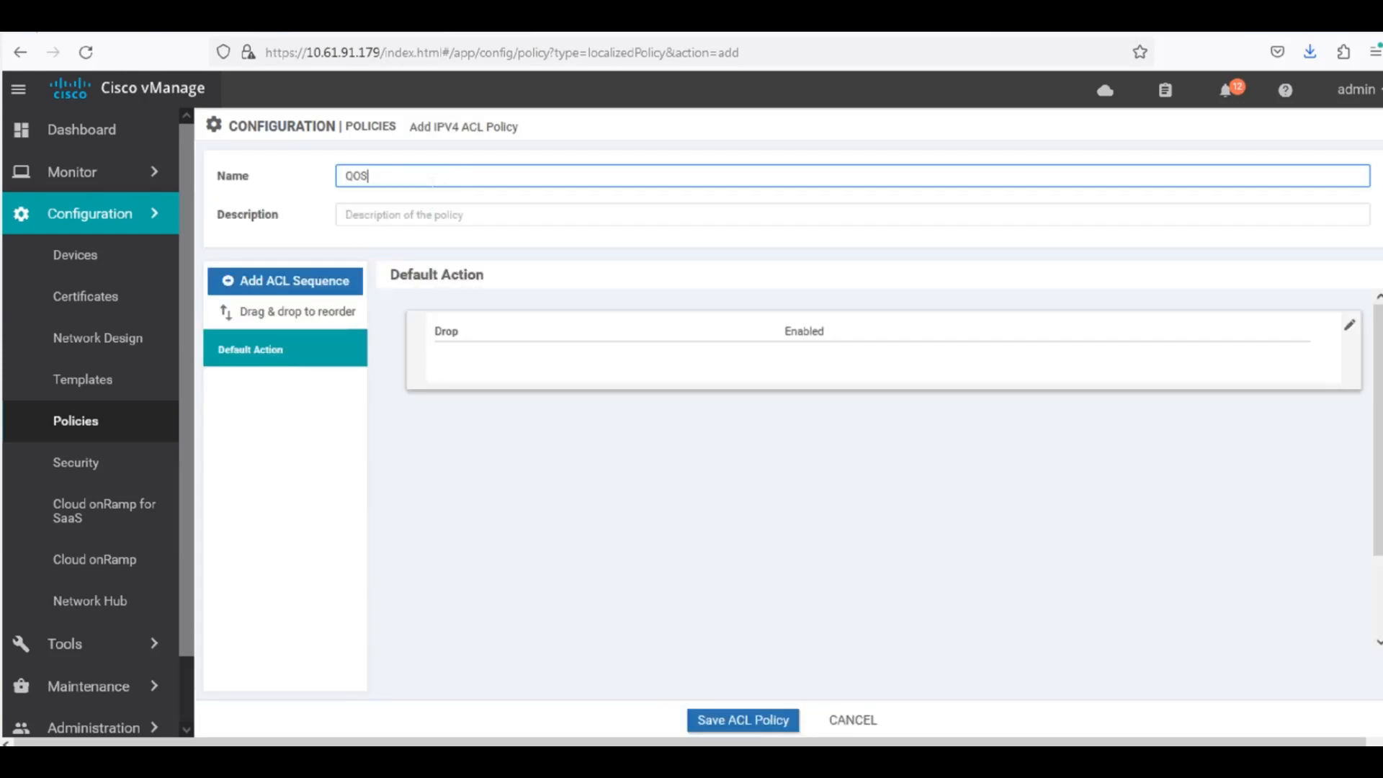
type("-ACL")
left_click_drag(404, 177, 355, 213)
key("ctrl+c")
left_click(360, 214)
key("ctrl+v")
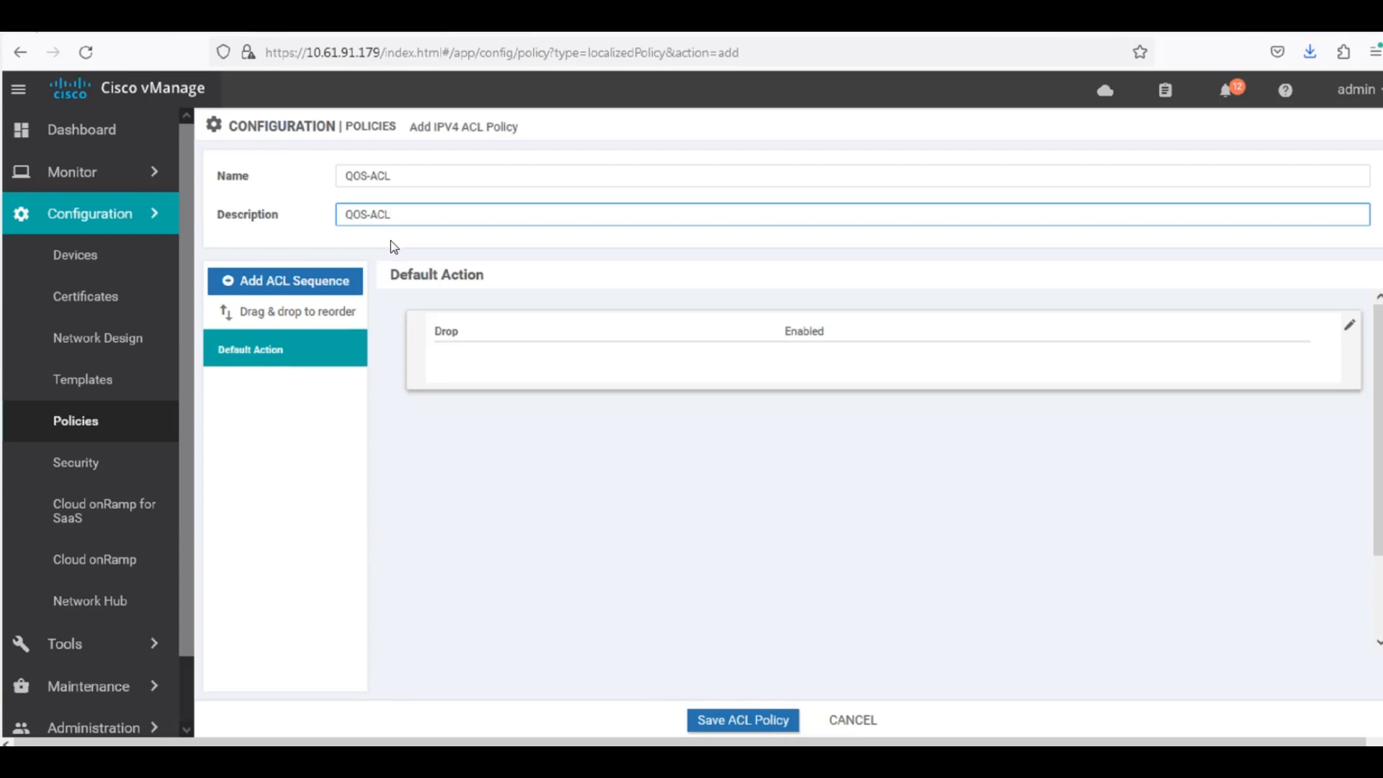
Add an ACL sequence with a first rule that matches DSCP 46.
left_click(333, 290)
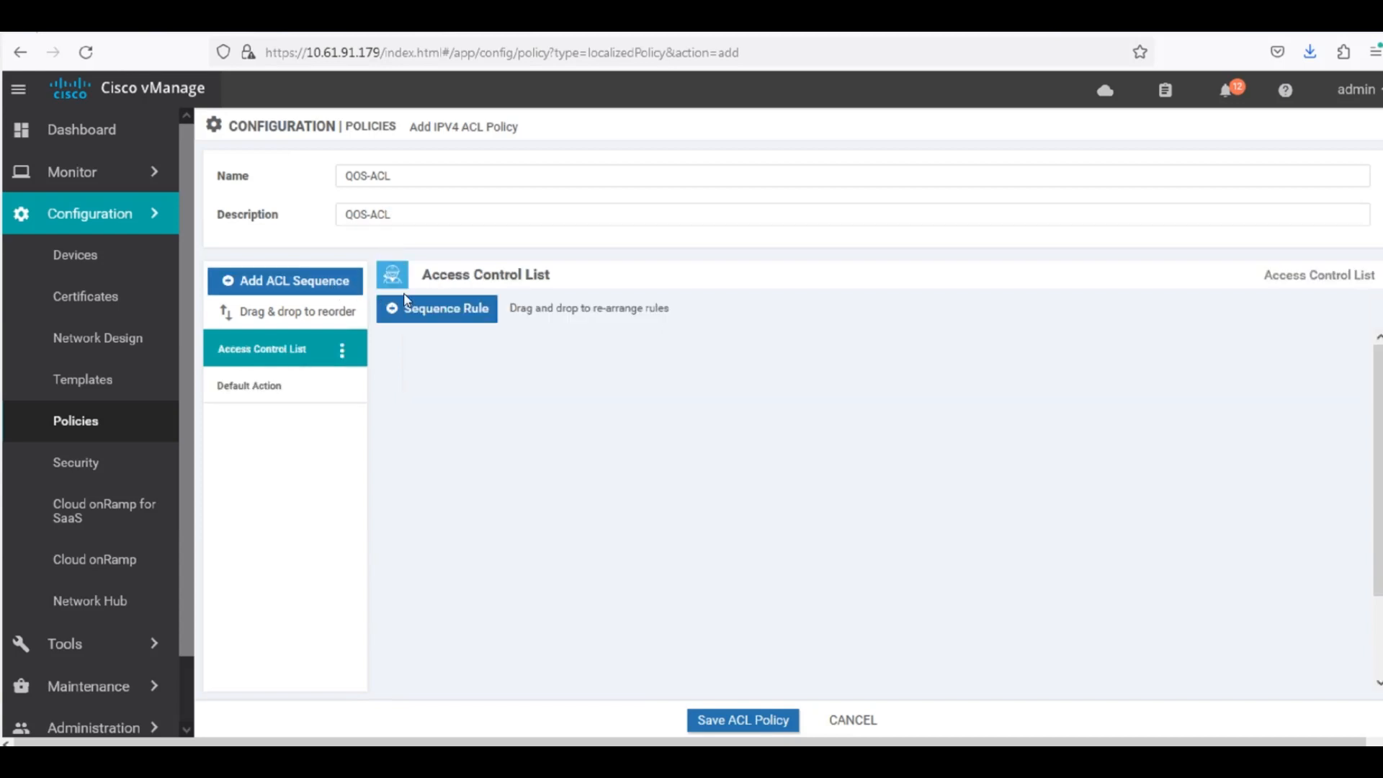
left_click(474, 320)
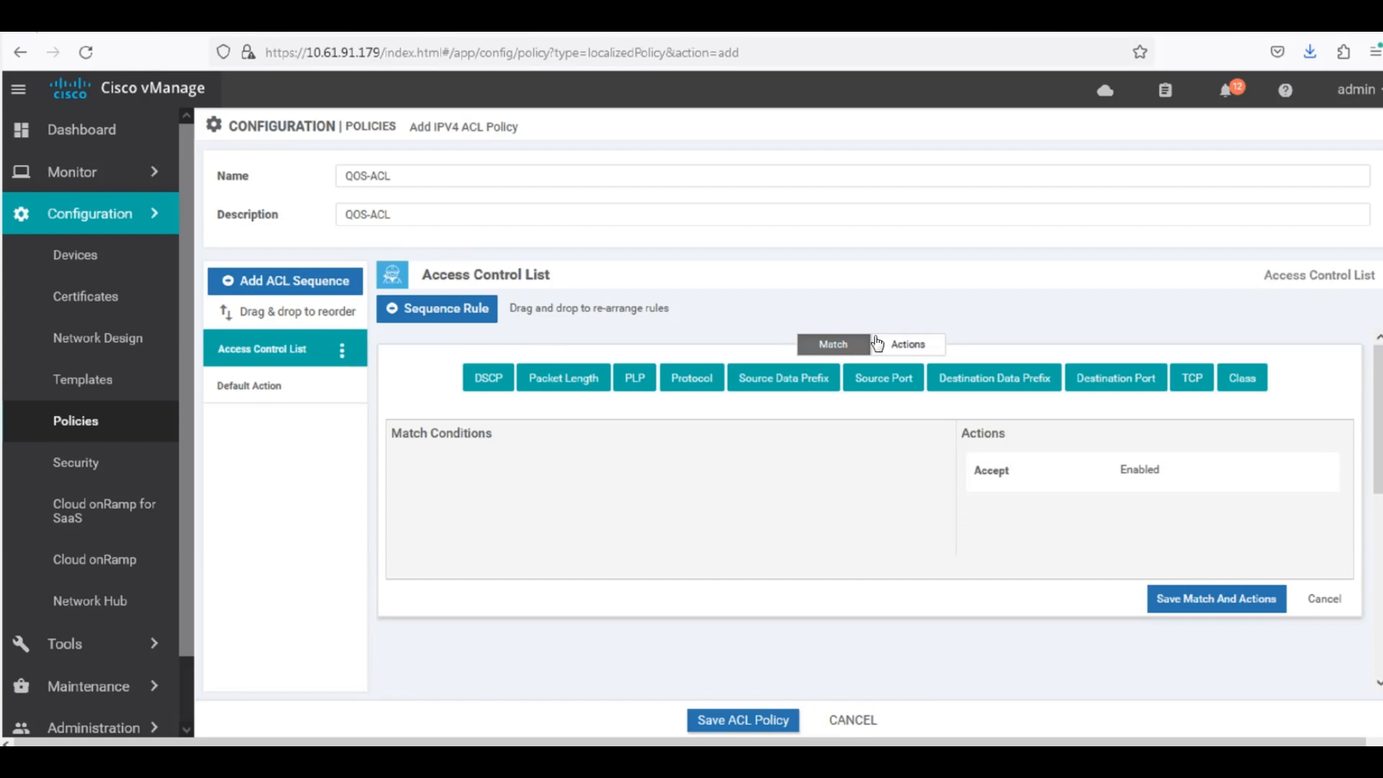
left_click(489, 378)
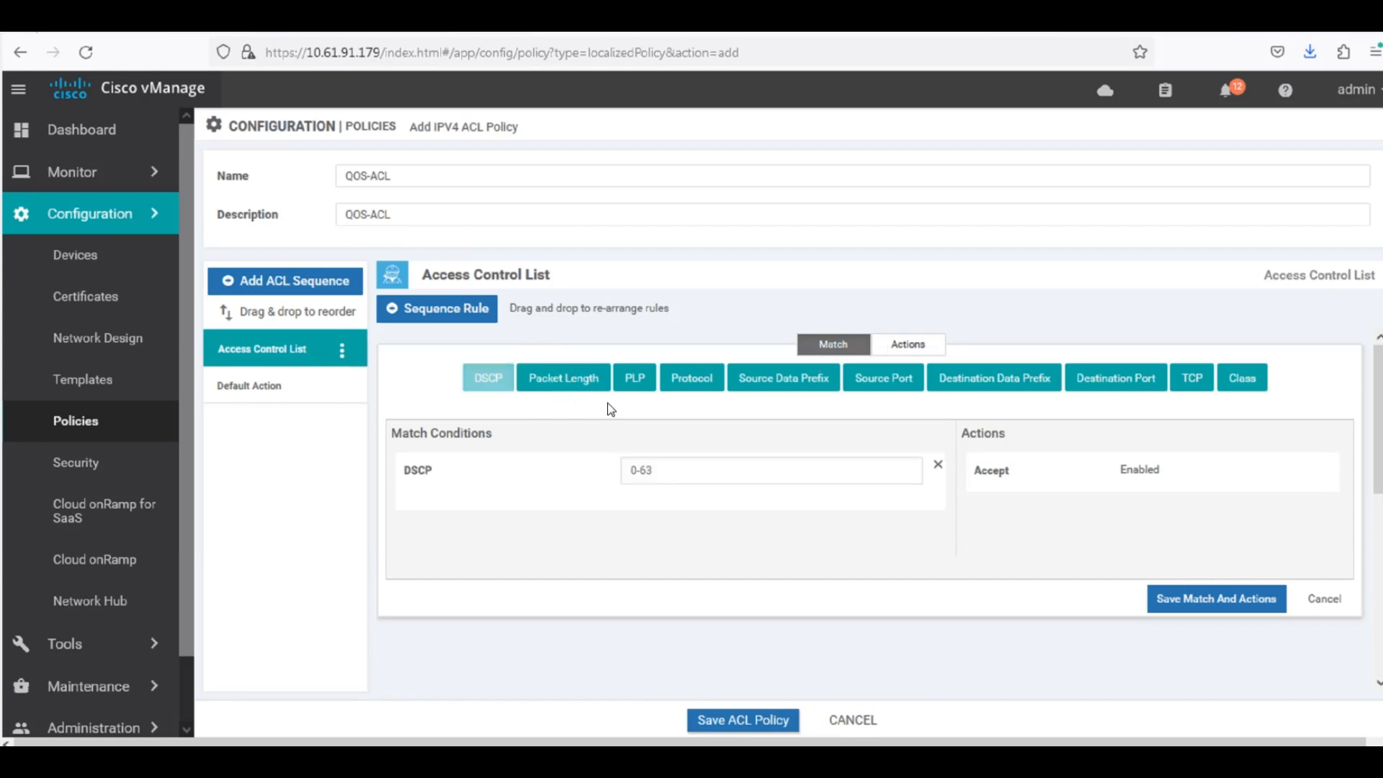
left_click(664, 470)
type("46")
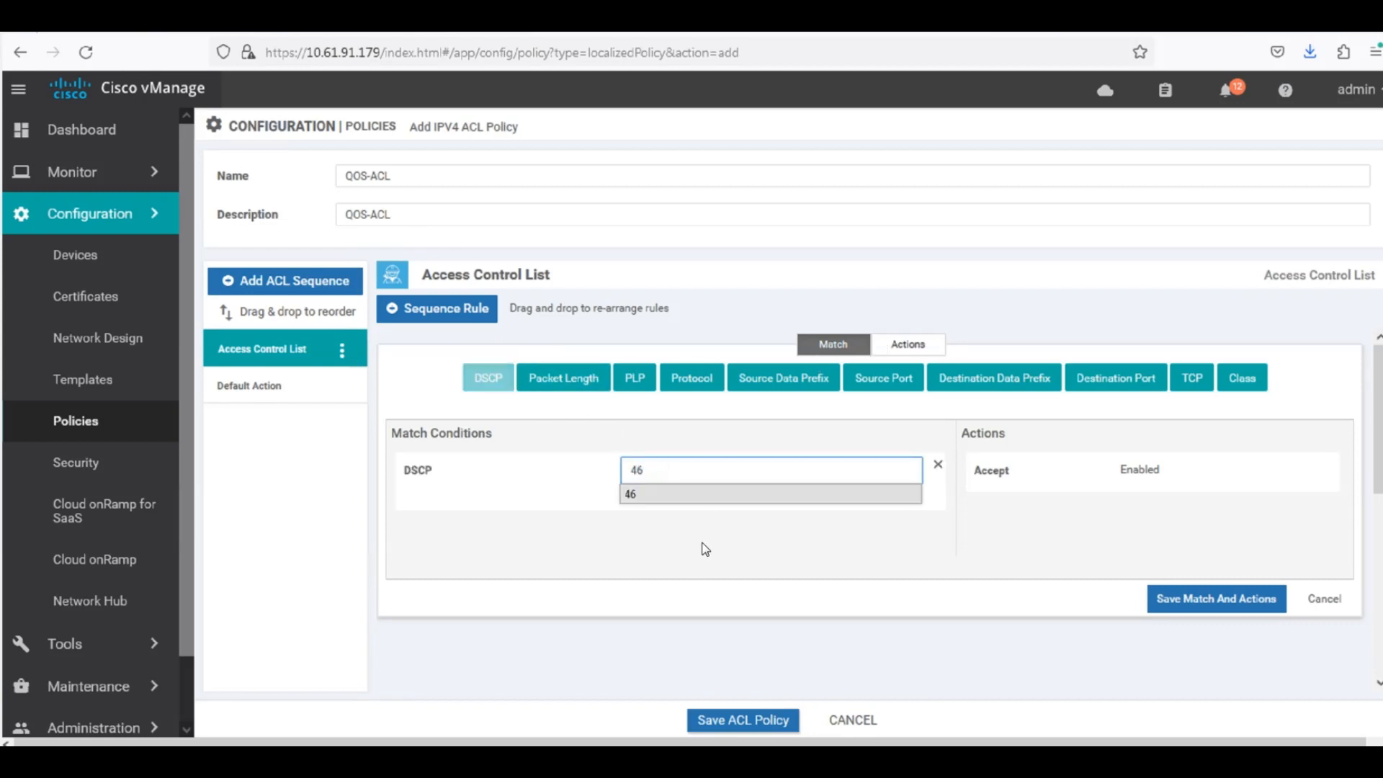
left_click(701, 542)
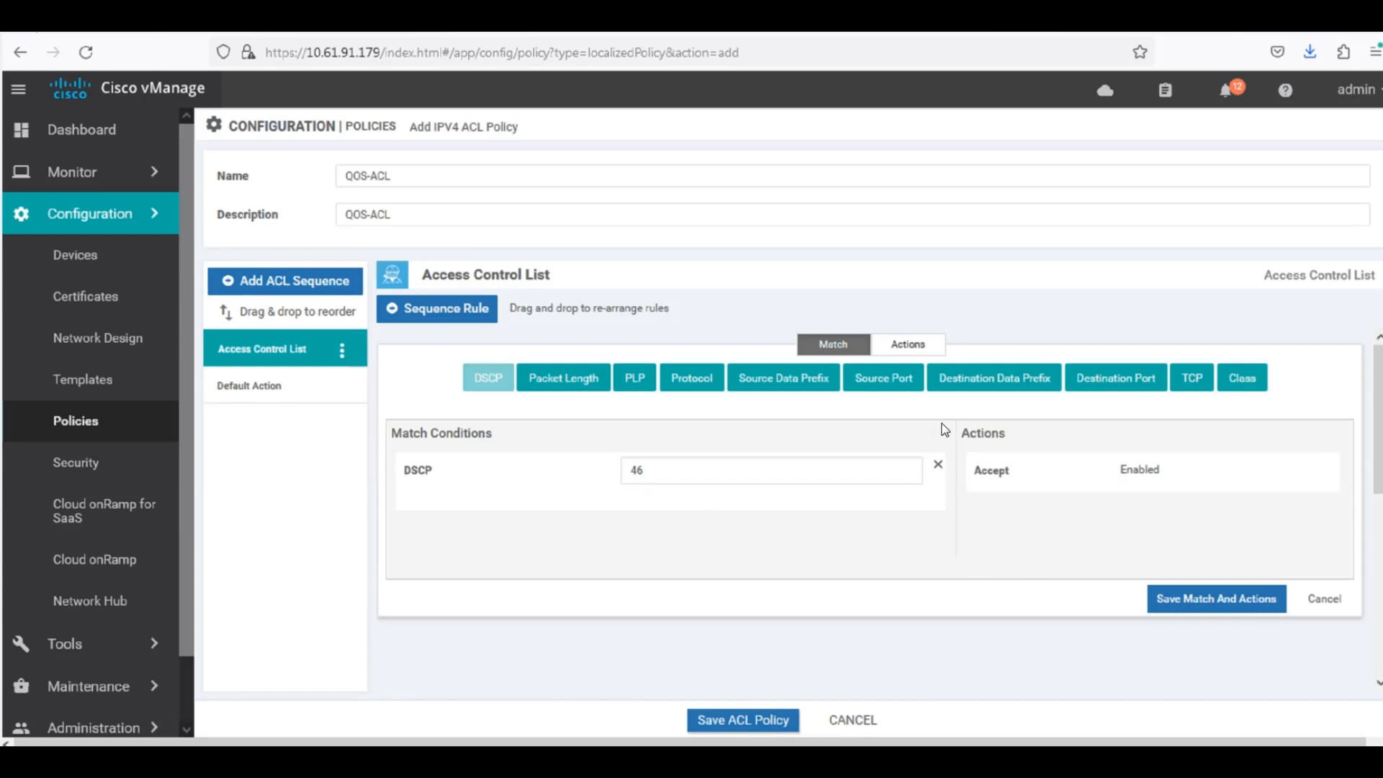
Assign the accepted DSCP 46 traffic to class VOIP and save the rule's match and actions.
left_click(900, 347)
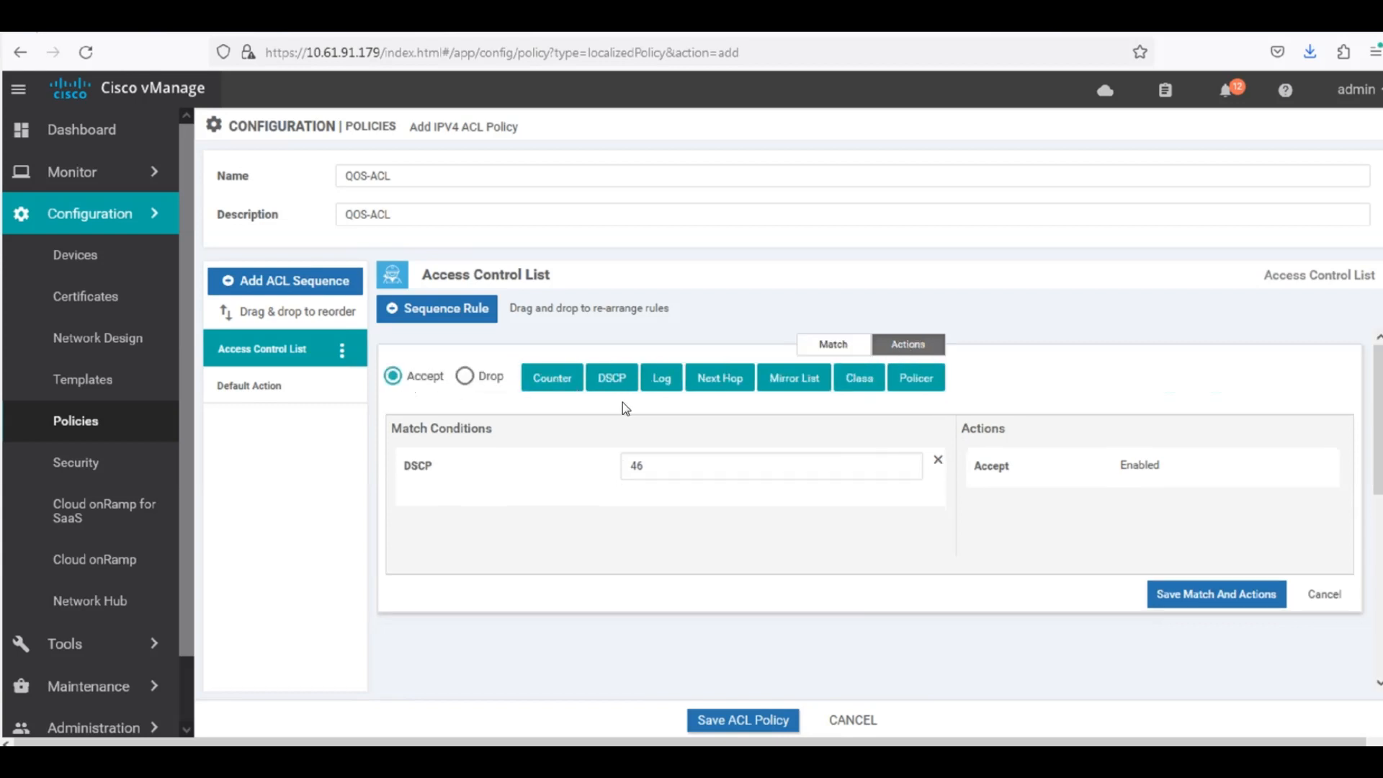
left_click(865, 380)
left_click(1037, 566)
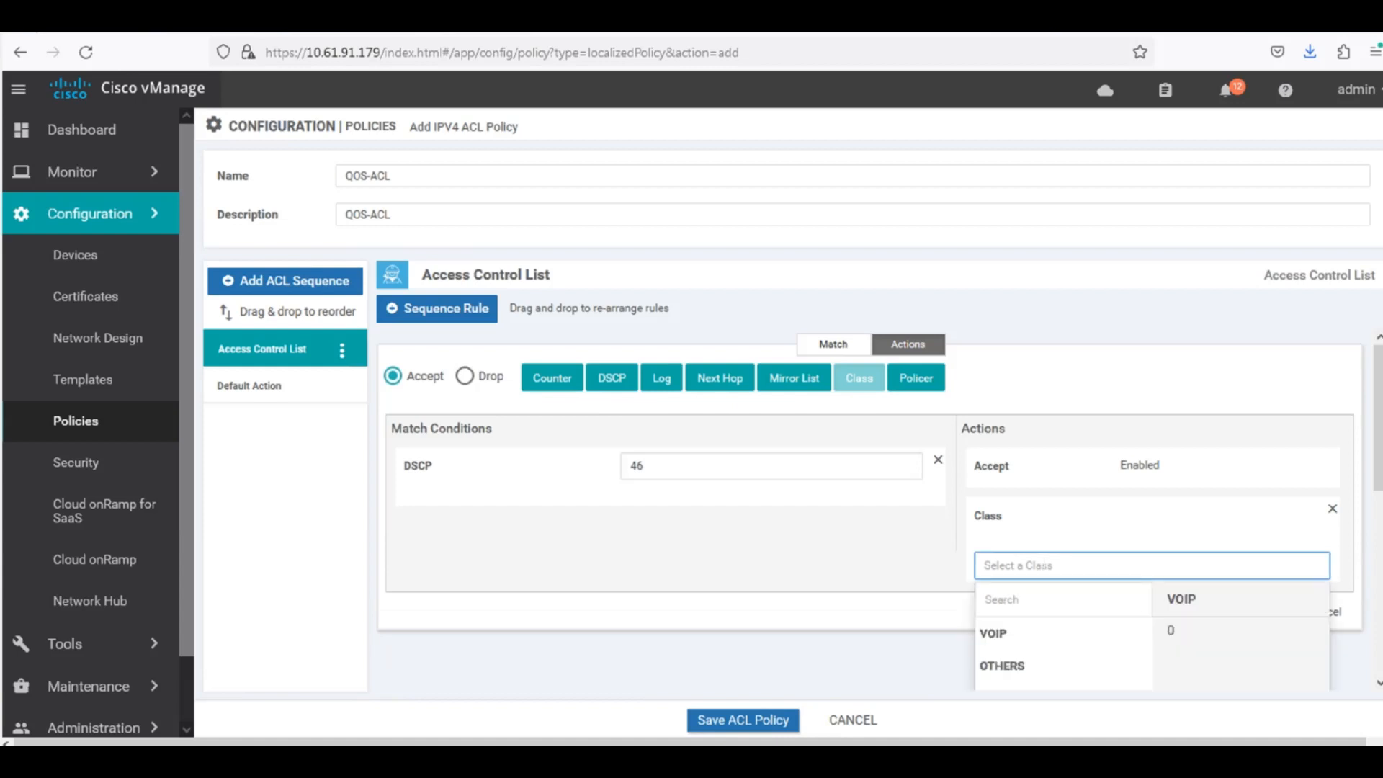
left_click(1009, 636)
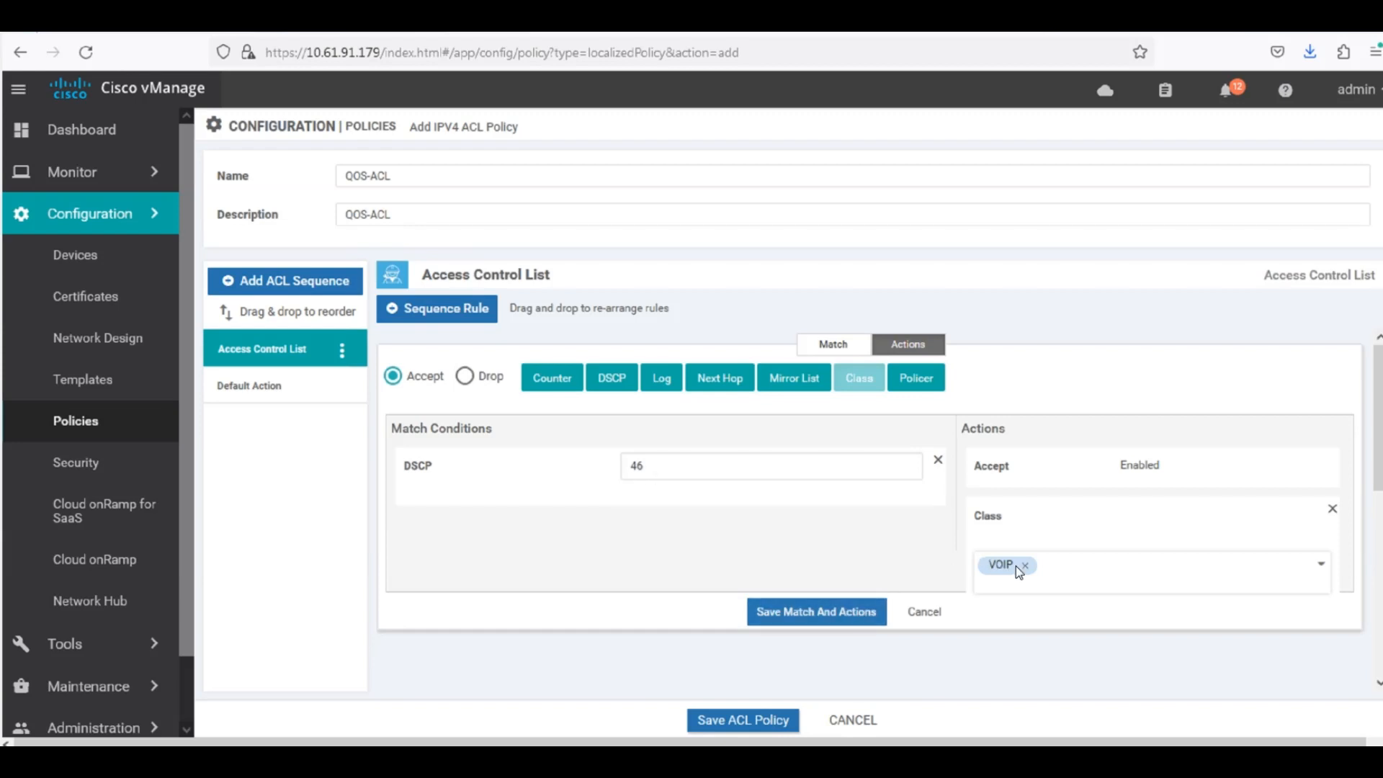
left_click(810, 612)
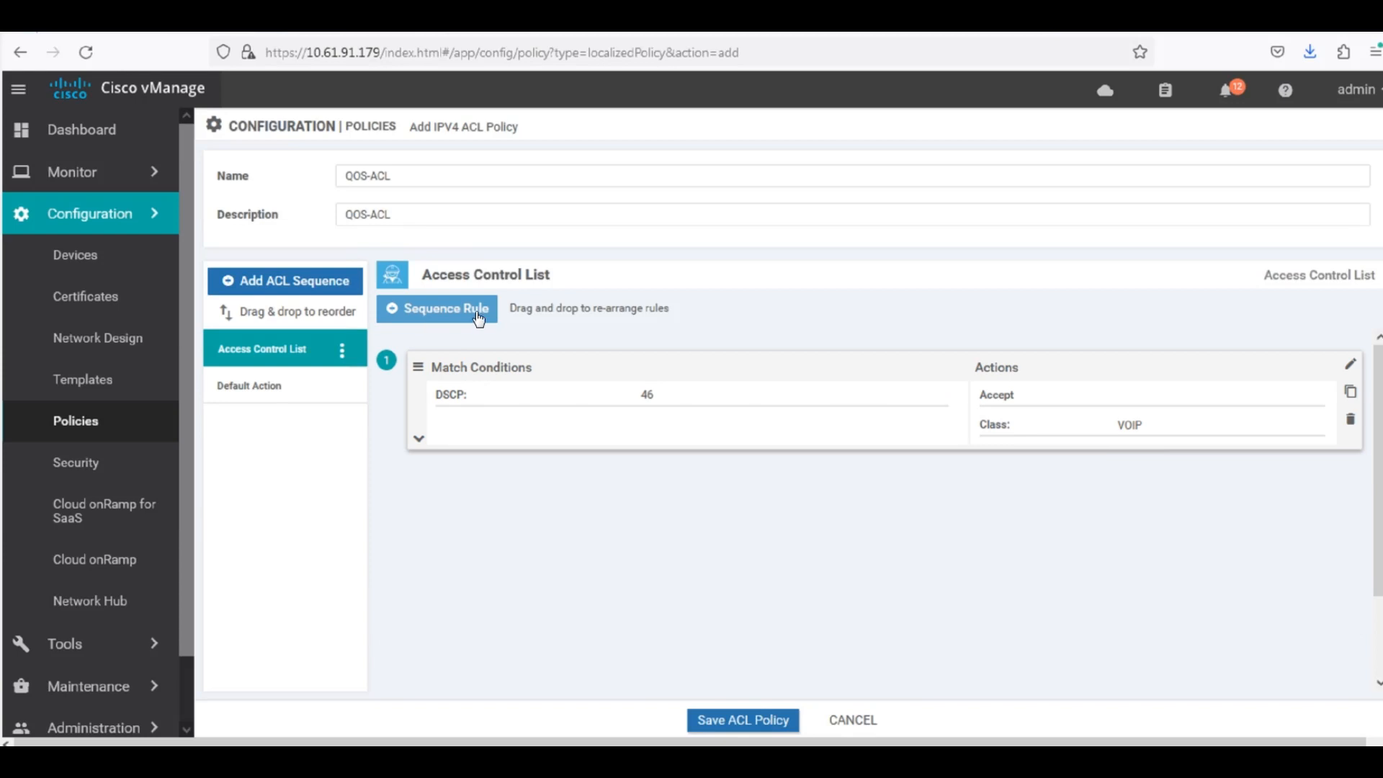
Add a second sequence rule to QOS-ACL that matches the destination data prefix list IOS13_LOOPBACK.
left_click(455, 315)
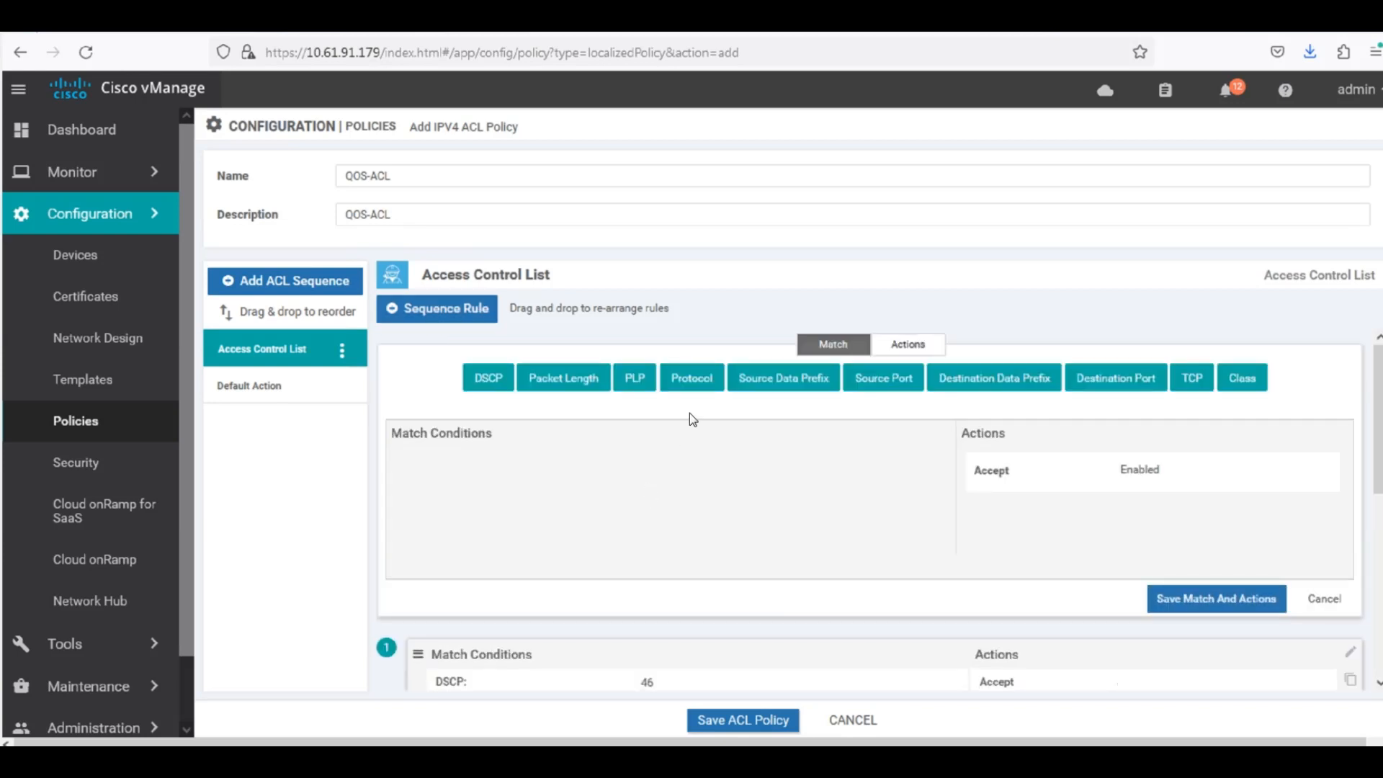
left_click(974, 390)
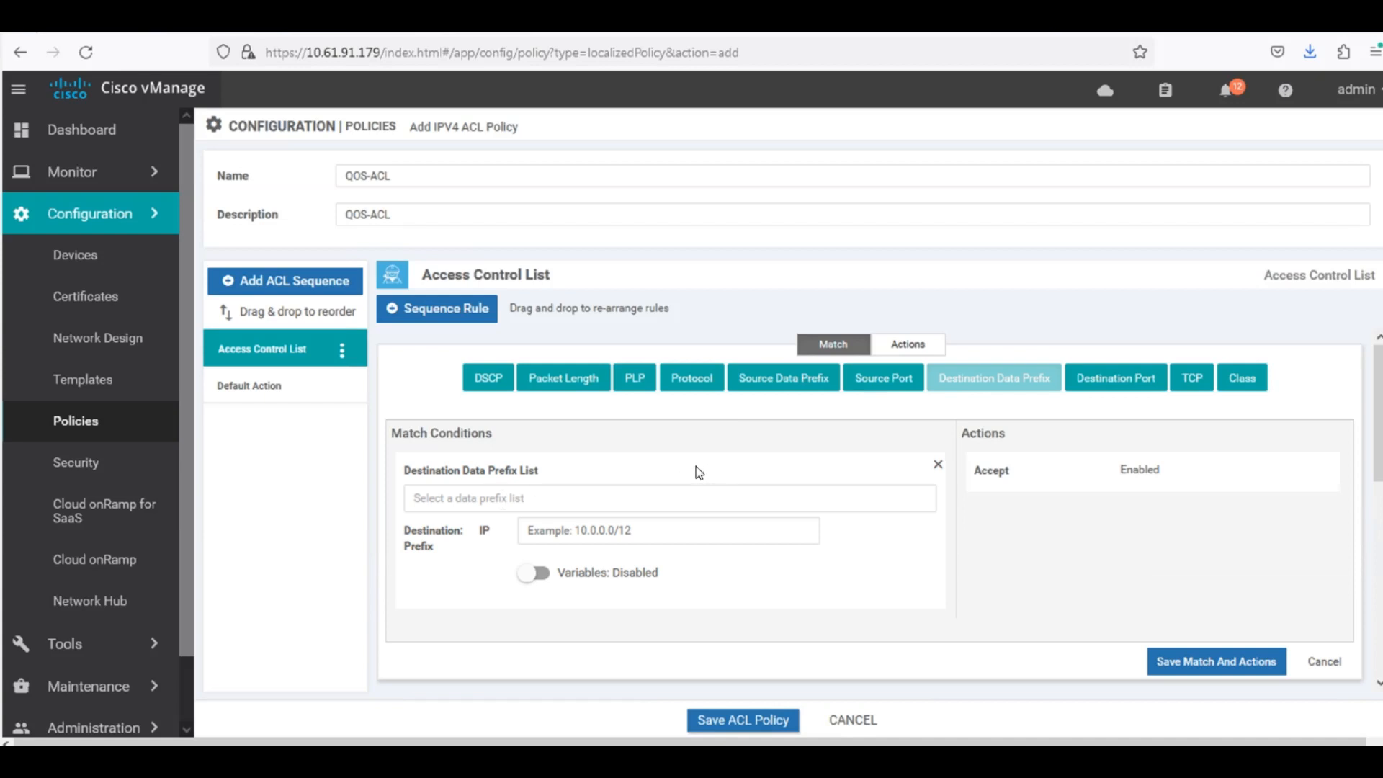
left_click(469, 498)
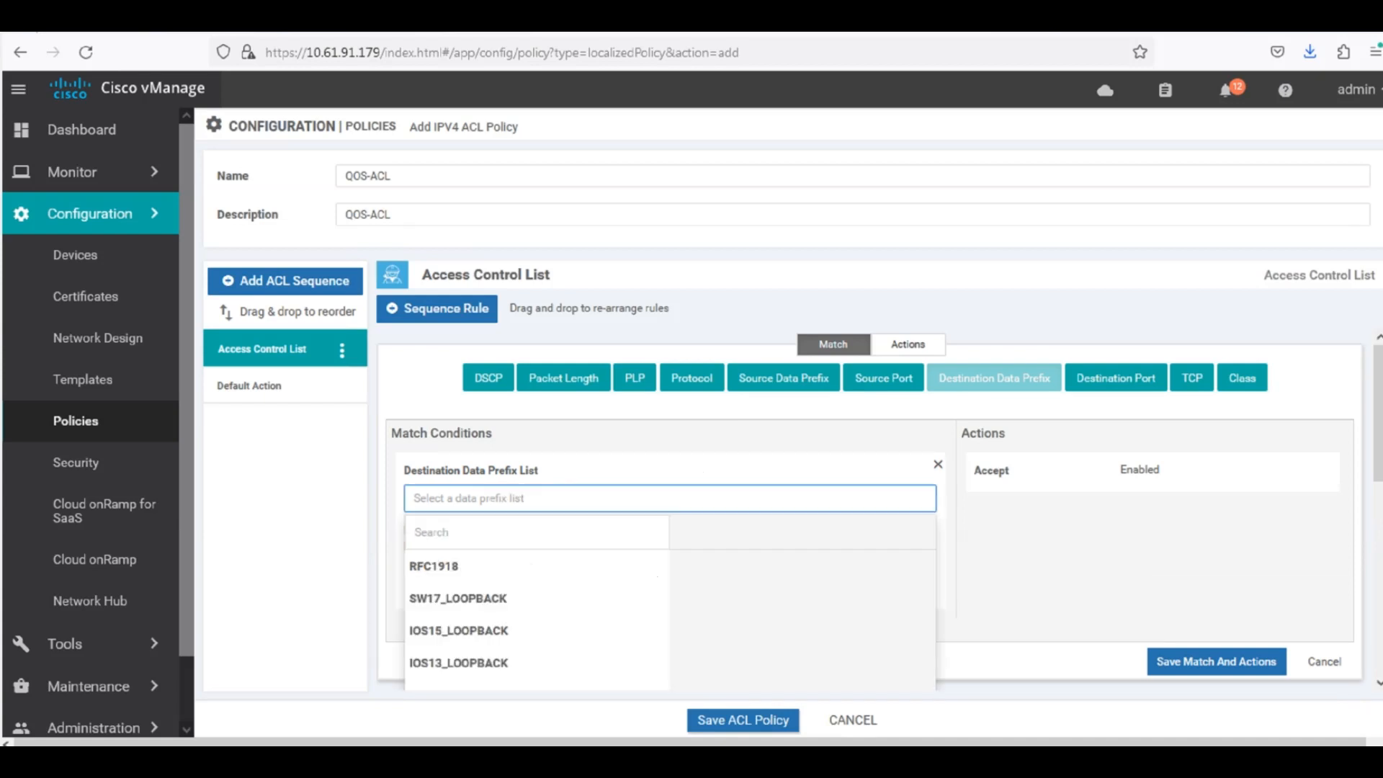
left_click(449, 658)
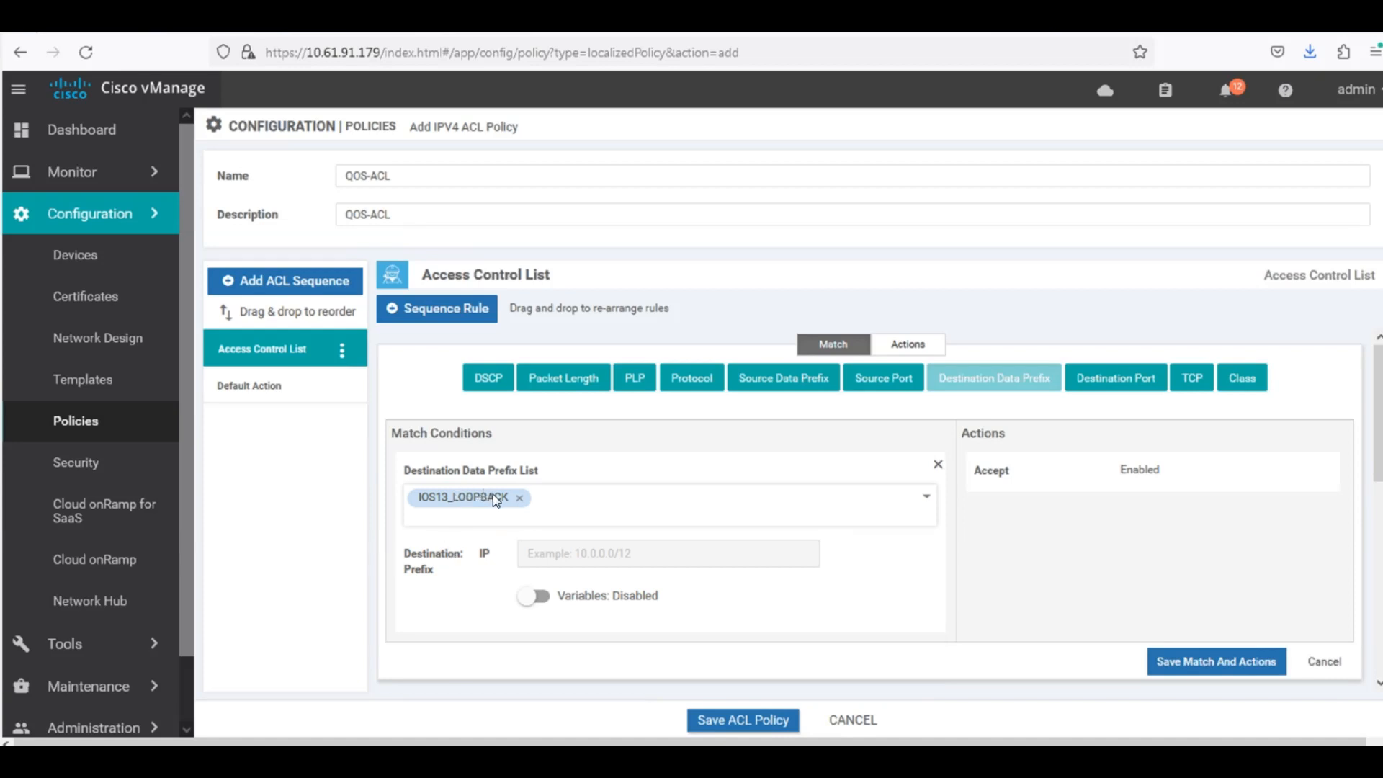
Assign the accepted IOS13_LOOPBACK traffic to class BULK and save the rule's match and actions.
left_click(907, 355)
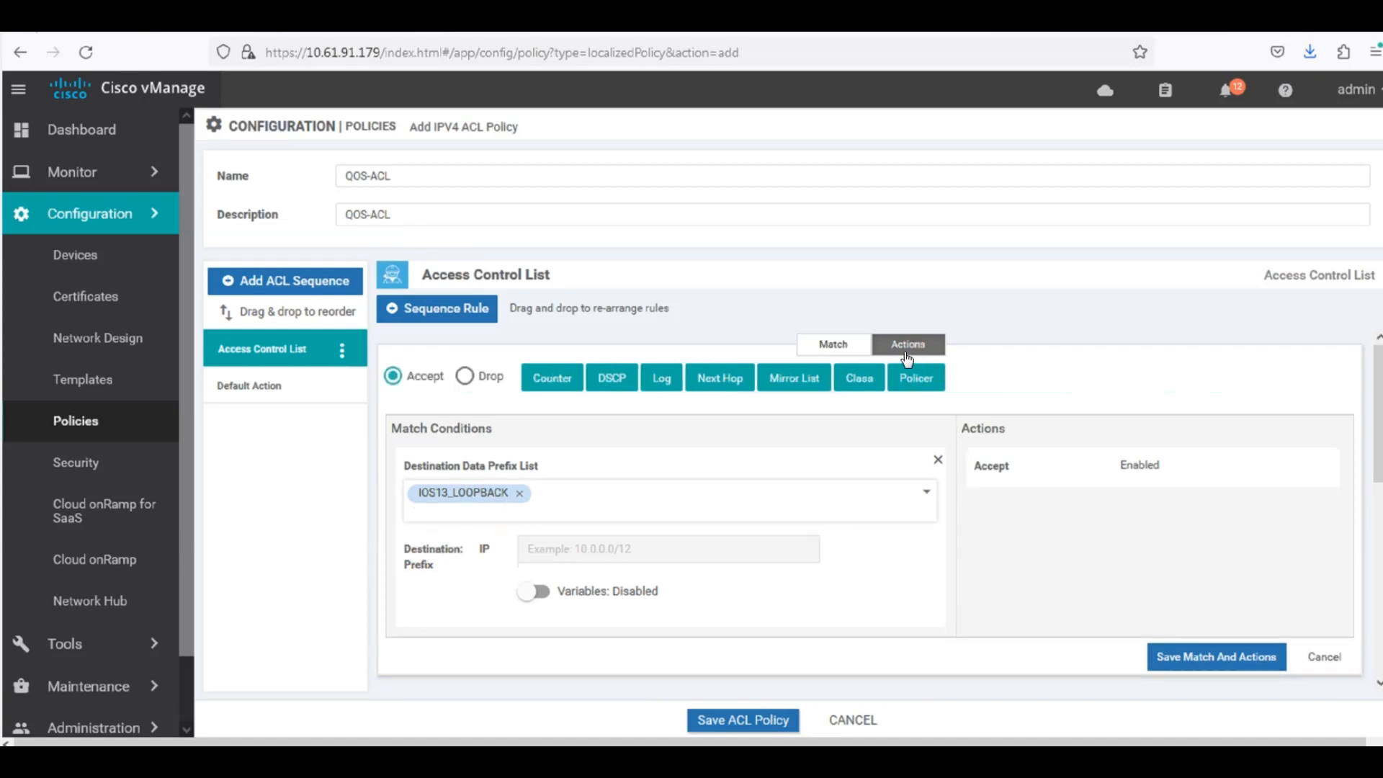
left_click(621, 386)
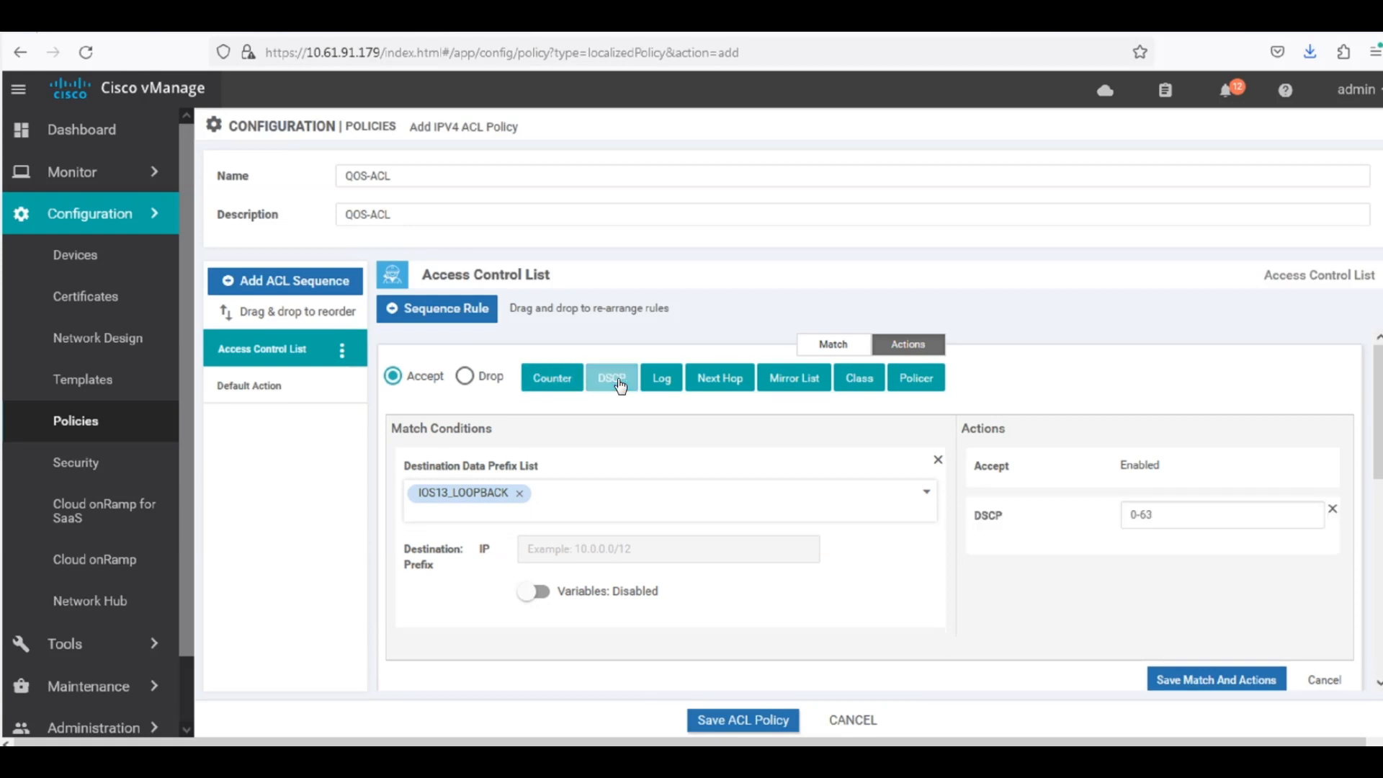
left_click(1333, 516)
left_click(871, 388)
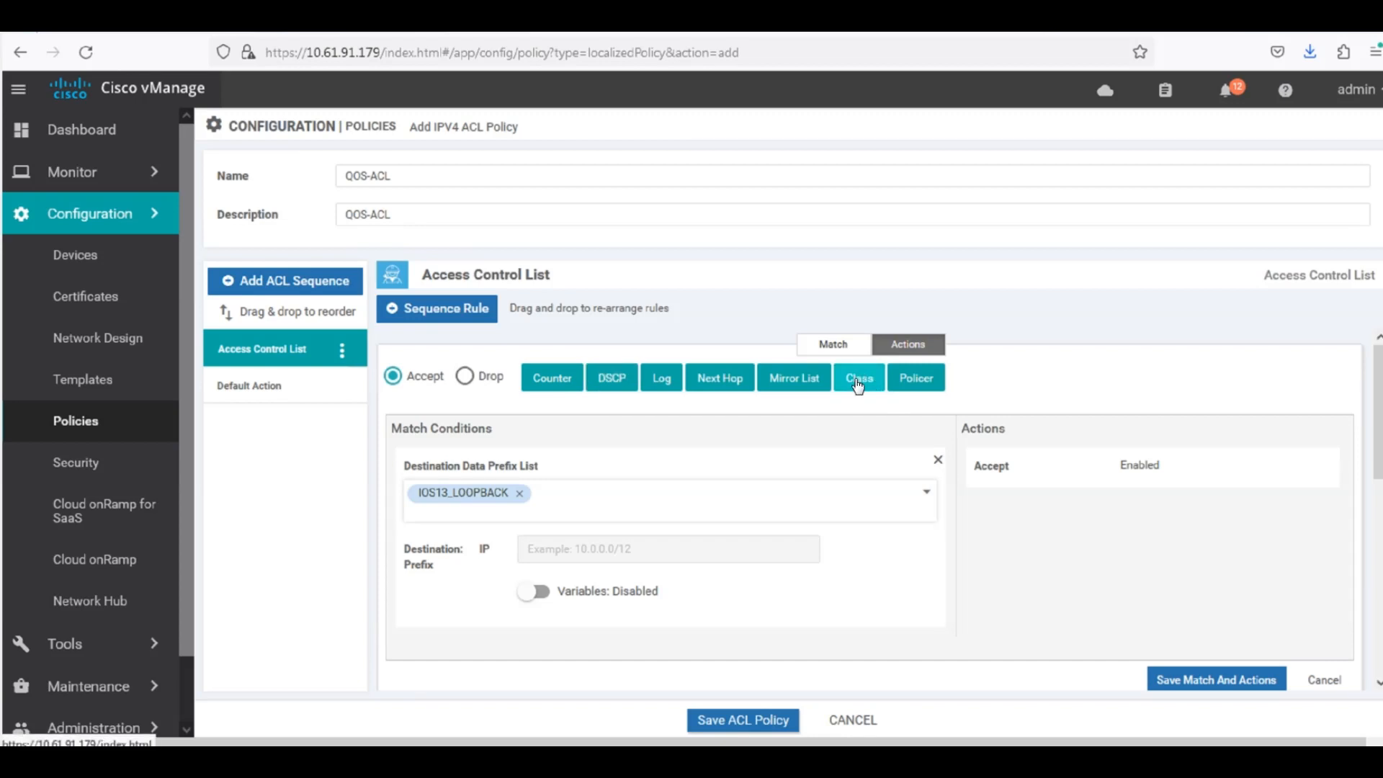
left_click(1045, 565)
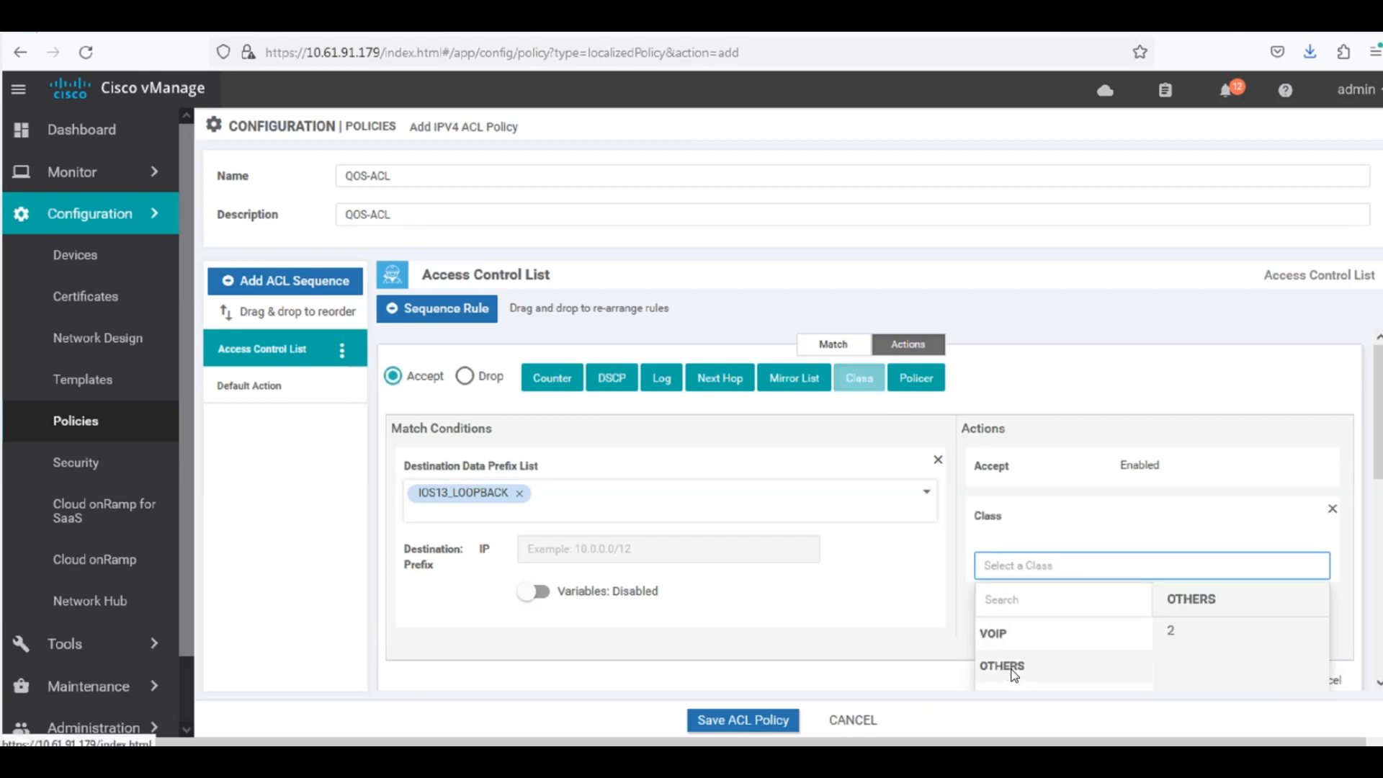
scroll(1046, 647, "down", 2)
left_click(1006, 533)
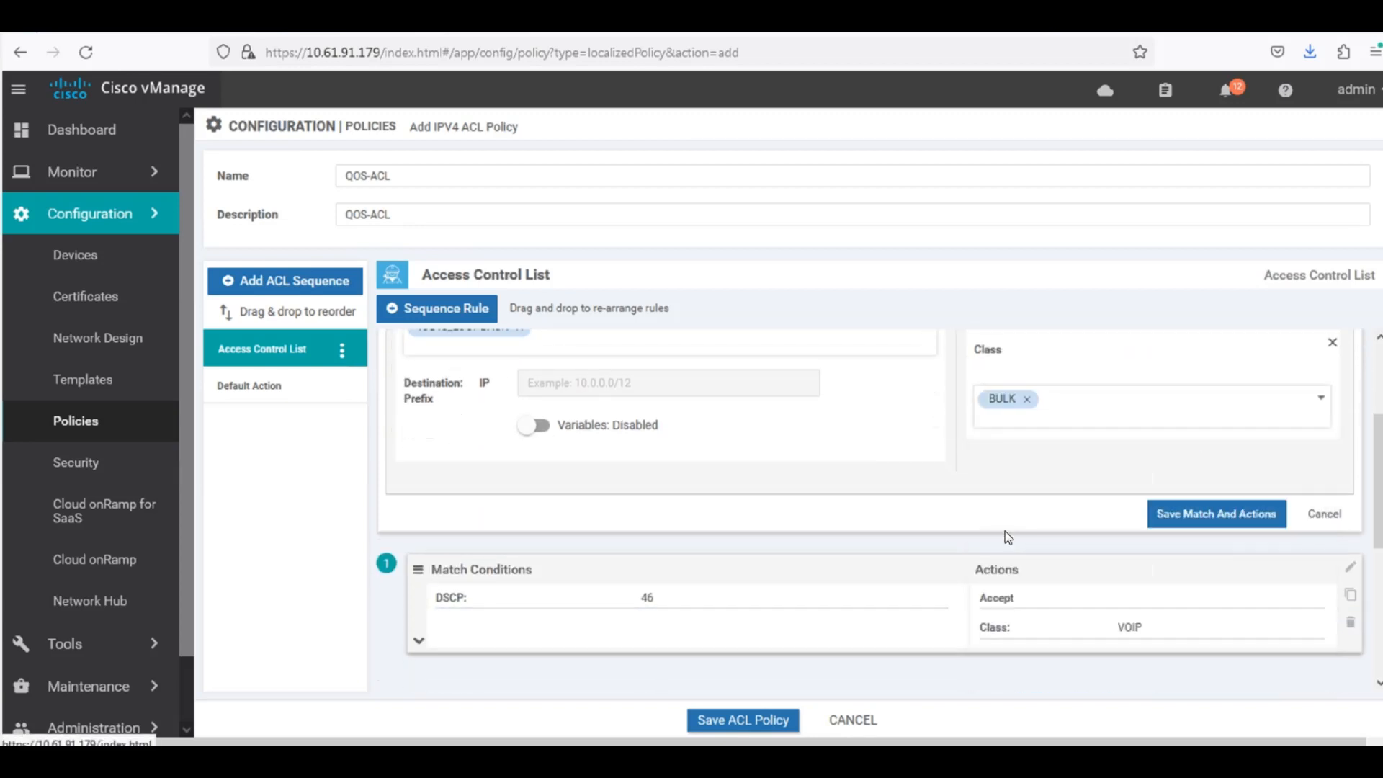
left_click(1186, 511)
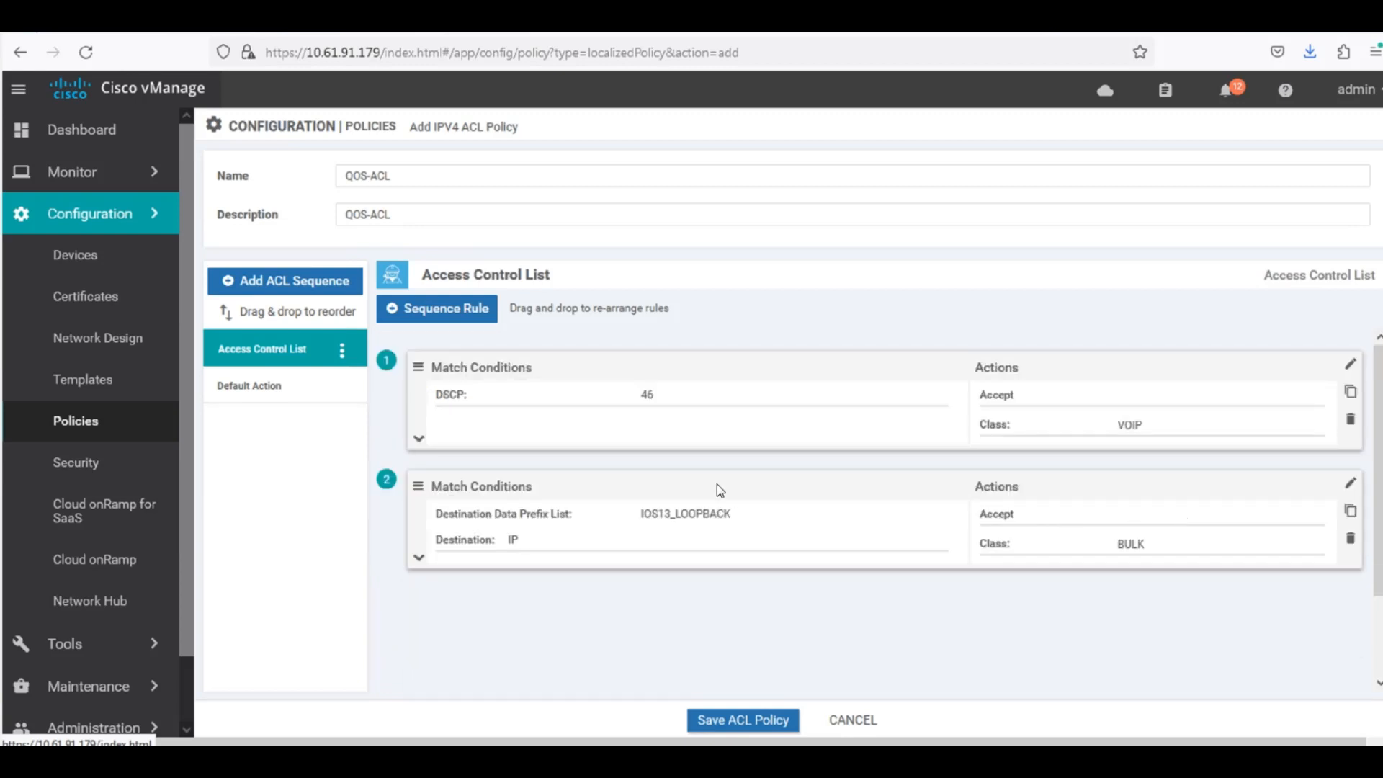
Add a third sequence rule that matches the destination IP prefix 0.0.0.0/0.
left_click(454, 308)
left_click(984, 379)
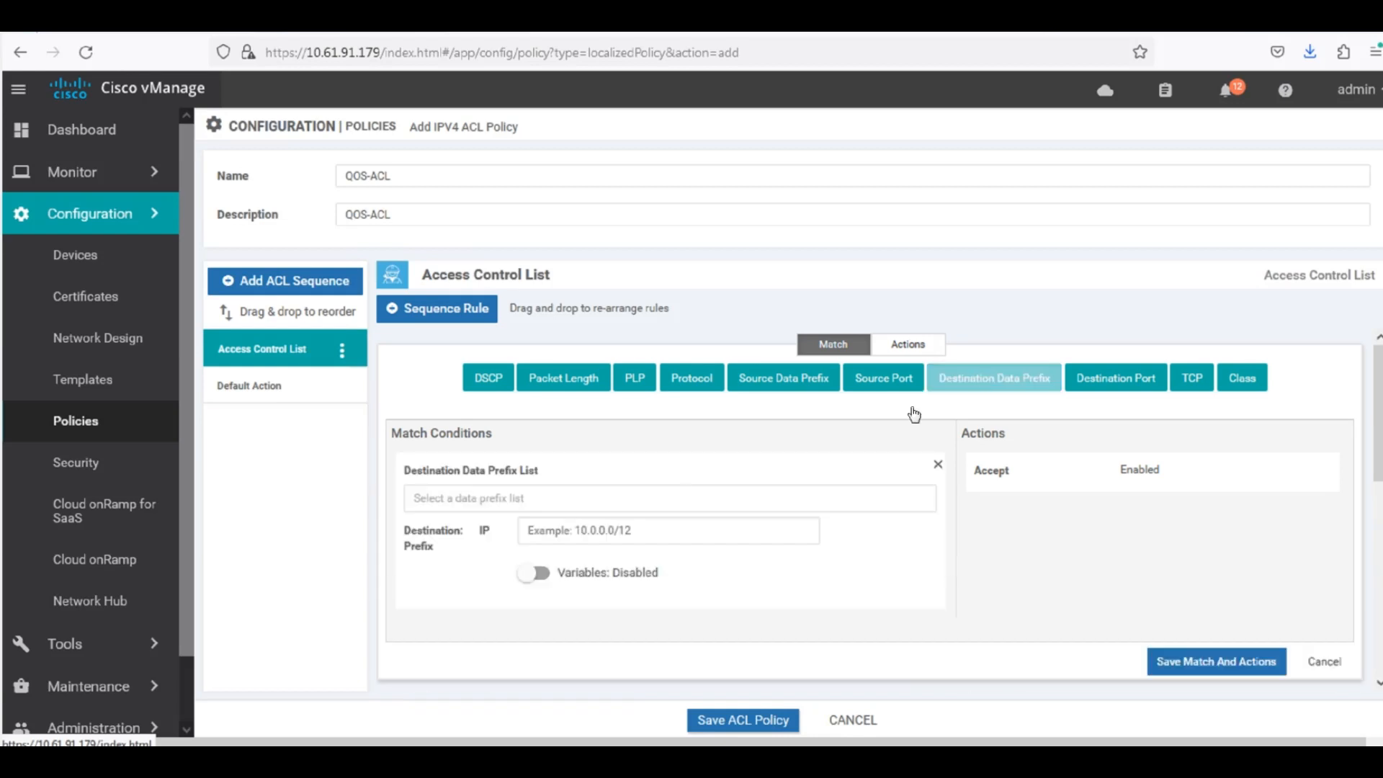
left_click(532, 530)
type("0.0.0.0")
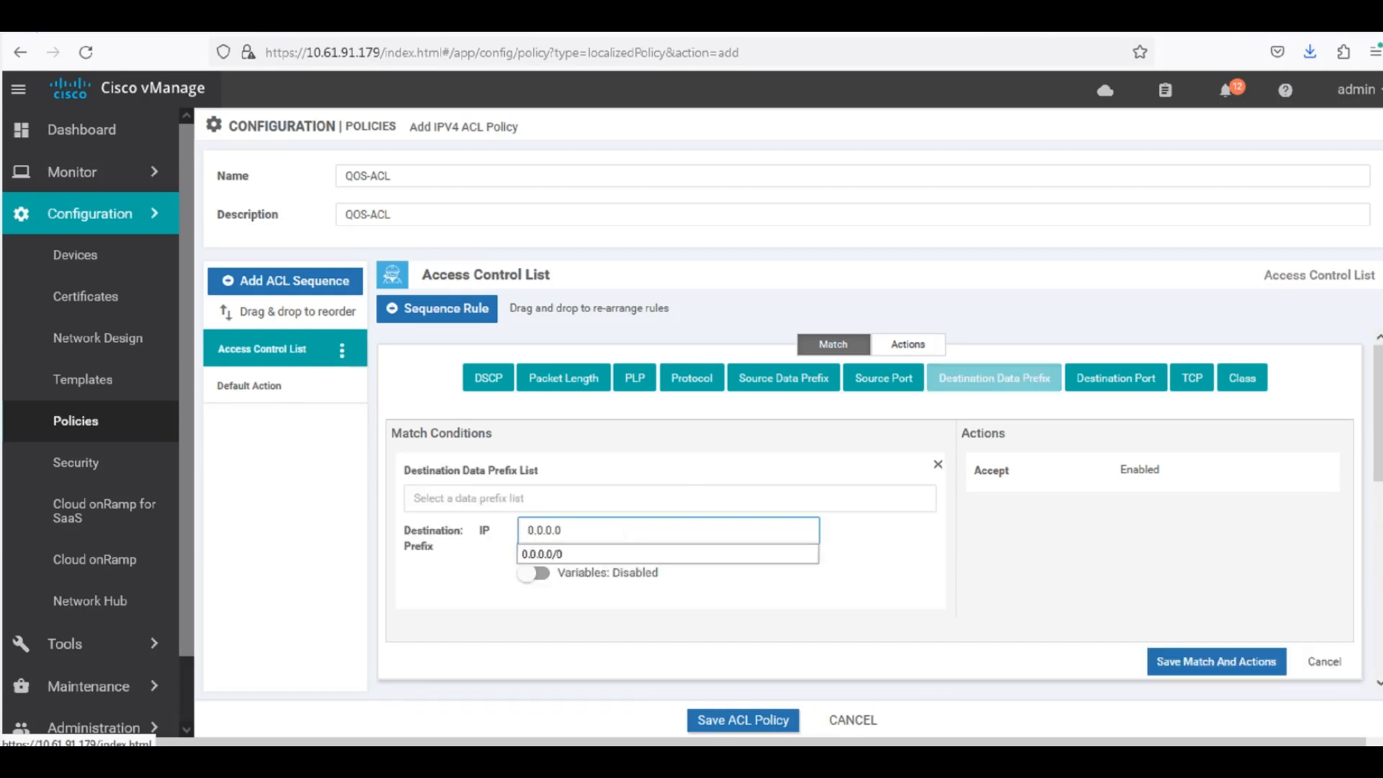
left_click(624, 555)
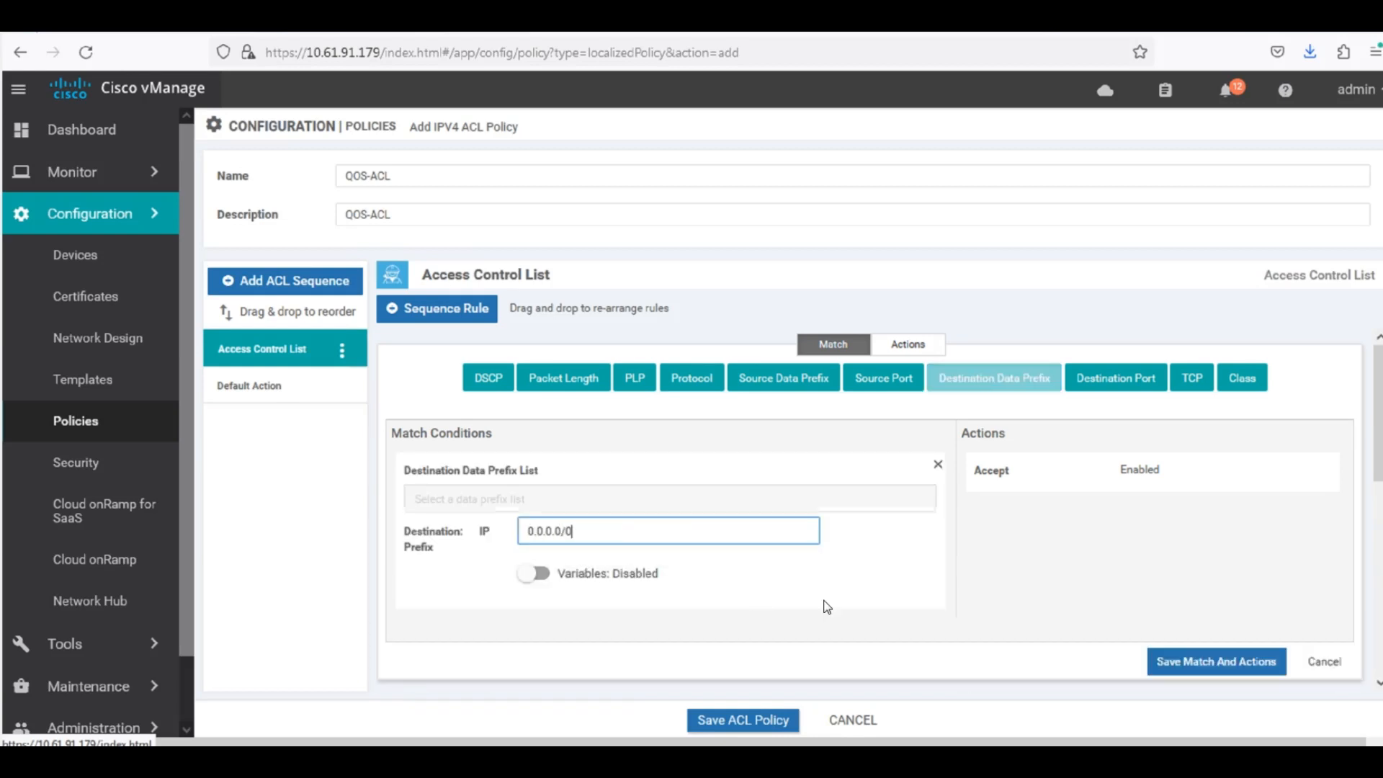
Assign the accepted 0.0.0.0/0 traffic to class OTHERS and save the rule's match and actions.
left_click(921, 346)
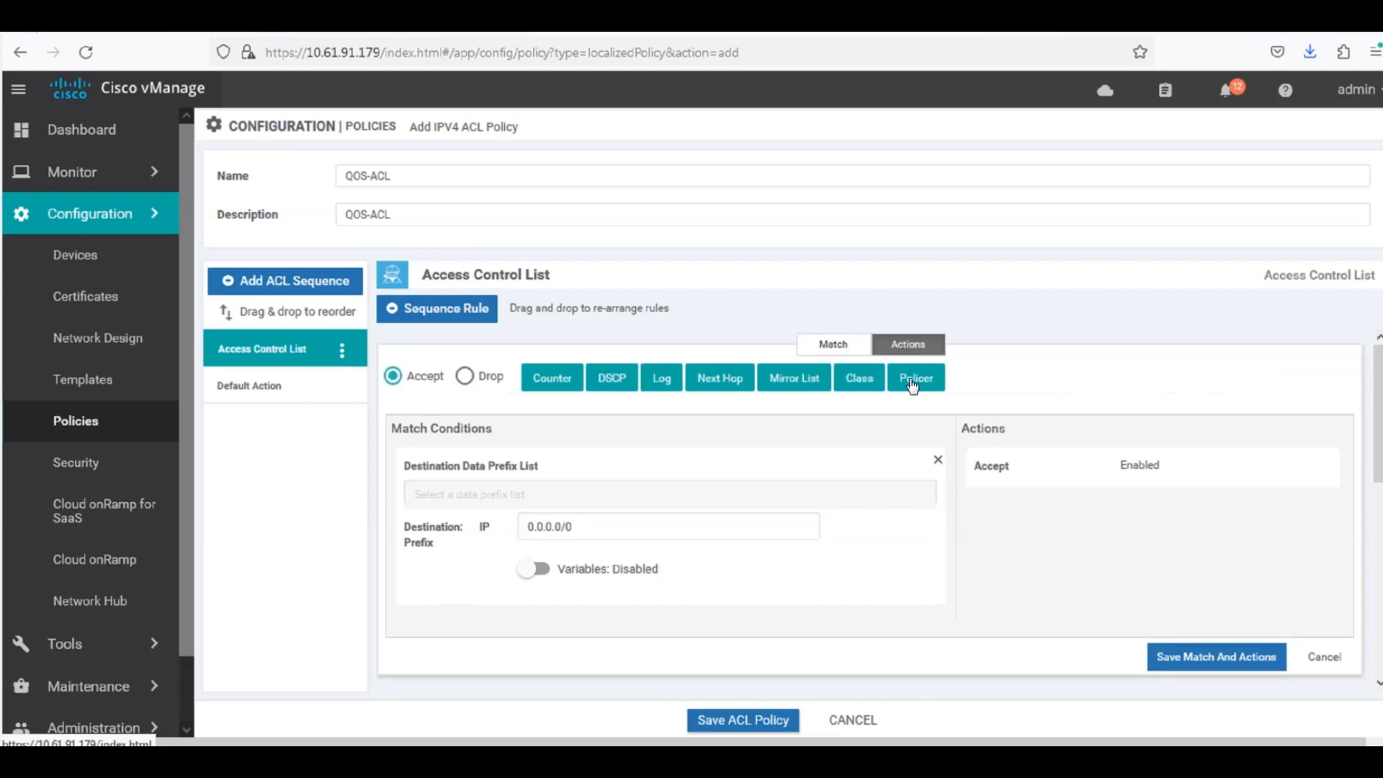
left_click(874, 388)
left_click(1041, 566)
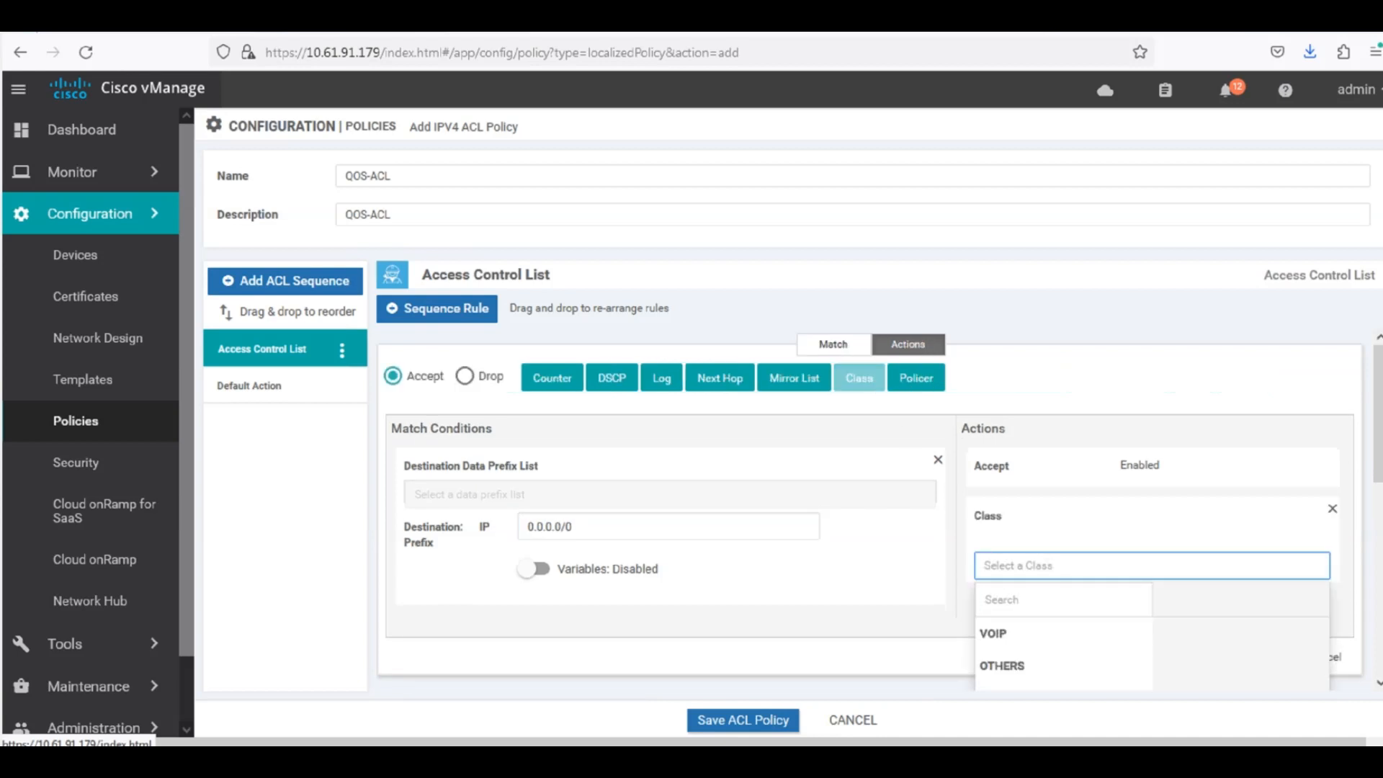
scroll(1052, 634, "down", 2)
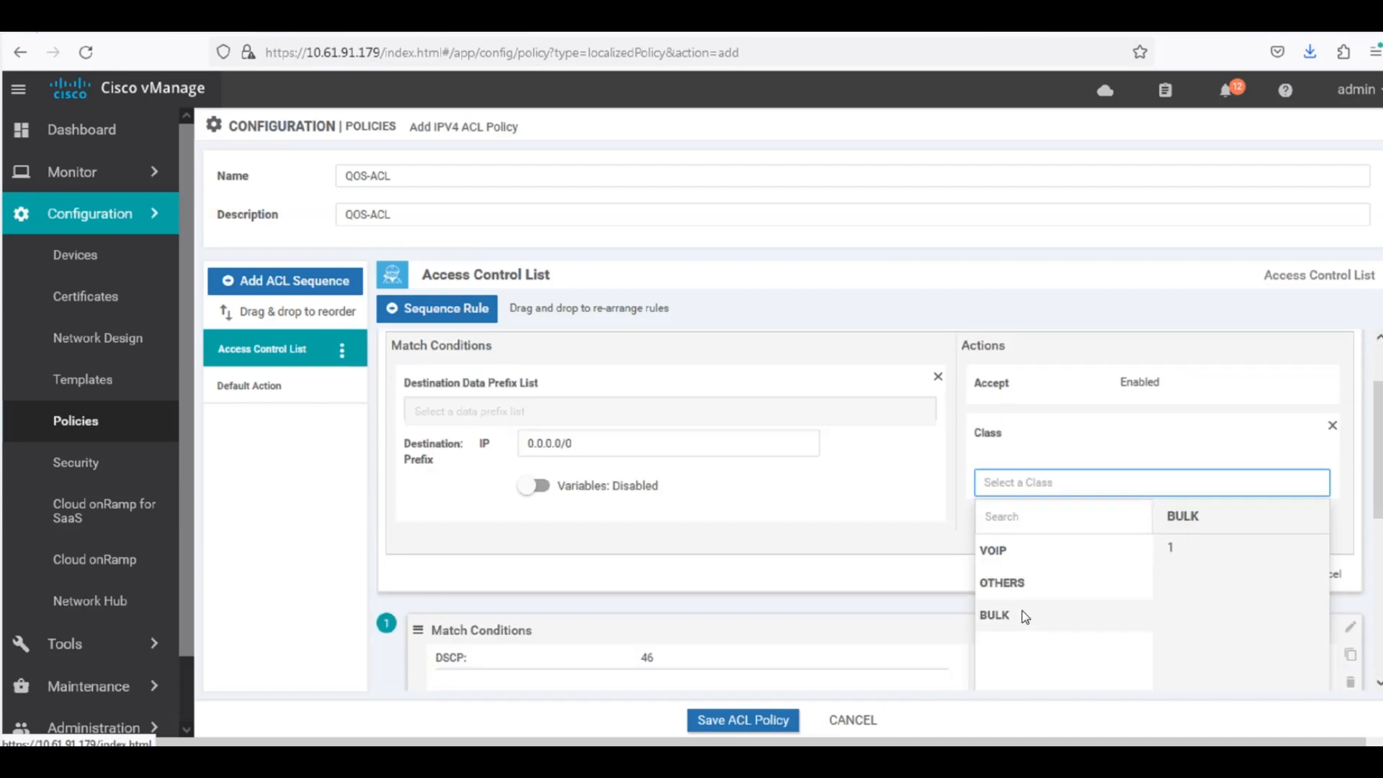
left_click(1023, 587)
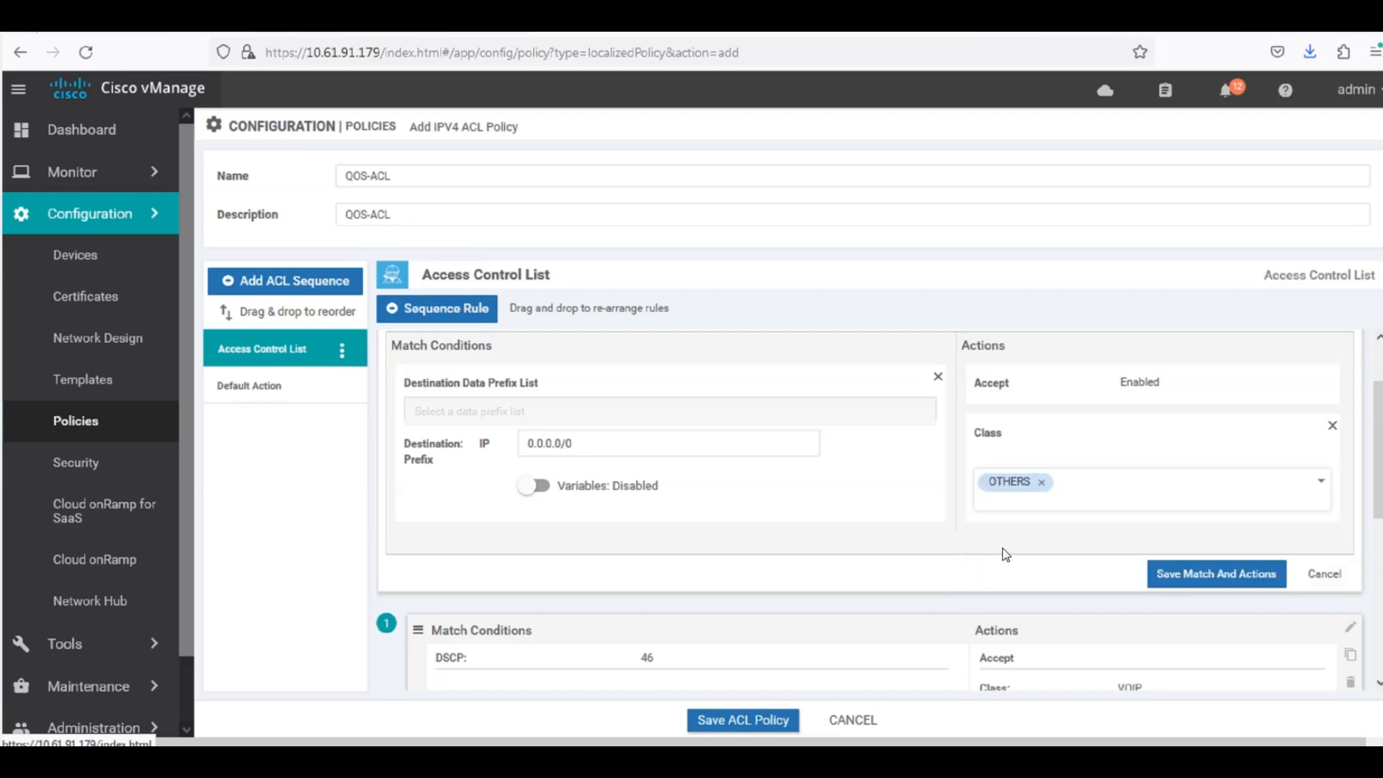
left_click(1202, 575)
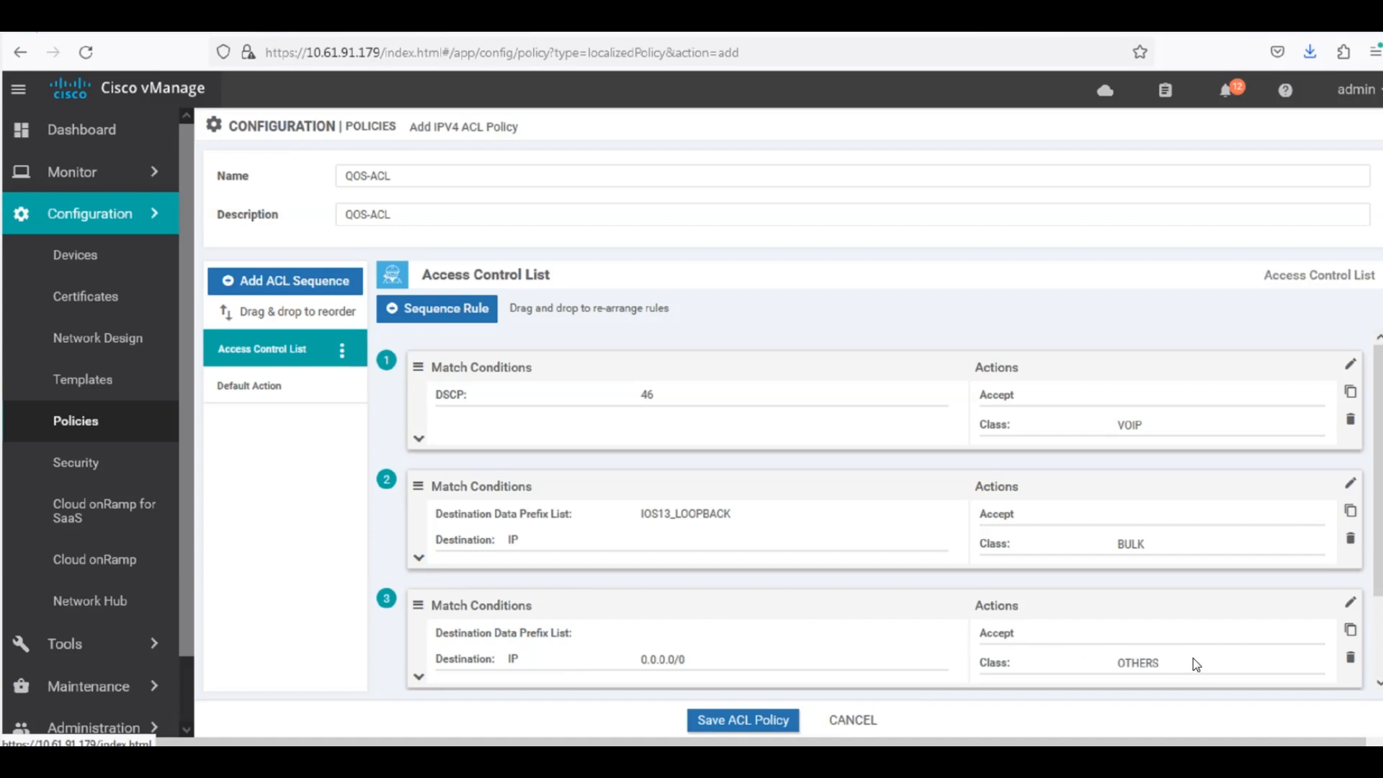
Save the QOS-ACL policy and advance to the policy overview without adding a route policy.
left_click(718, 722)
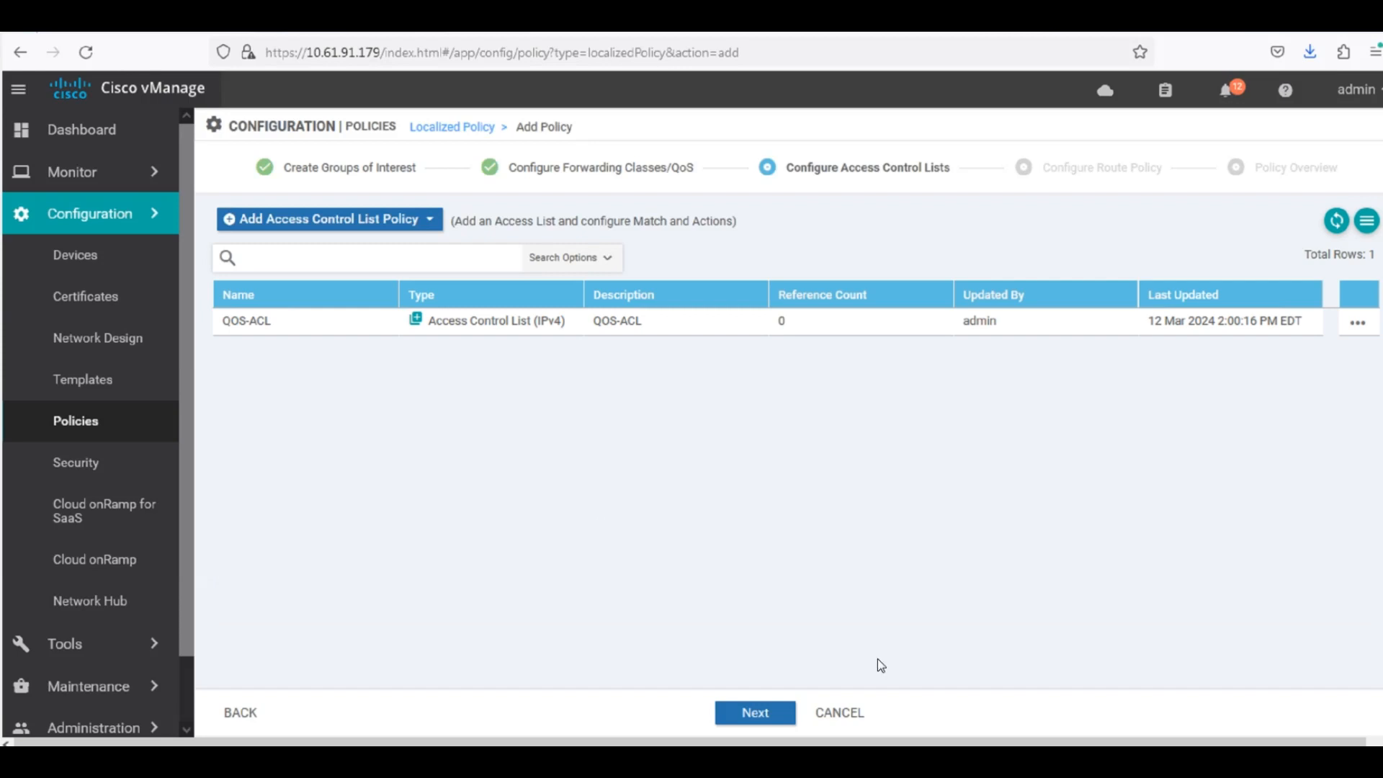
left_click(756, 714)
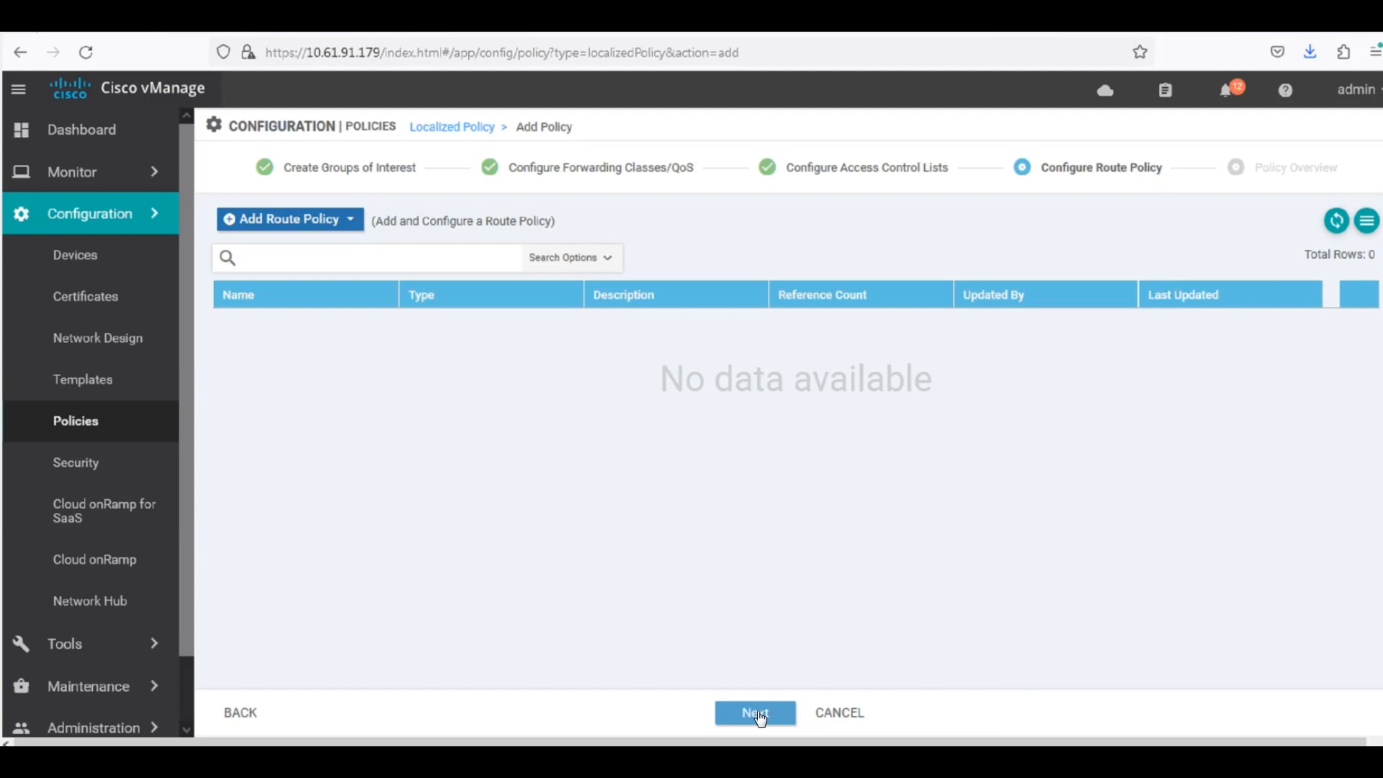
left_click(757, 713)
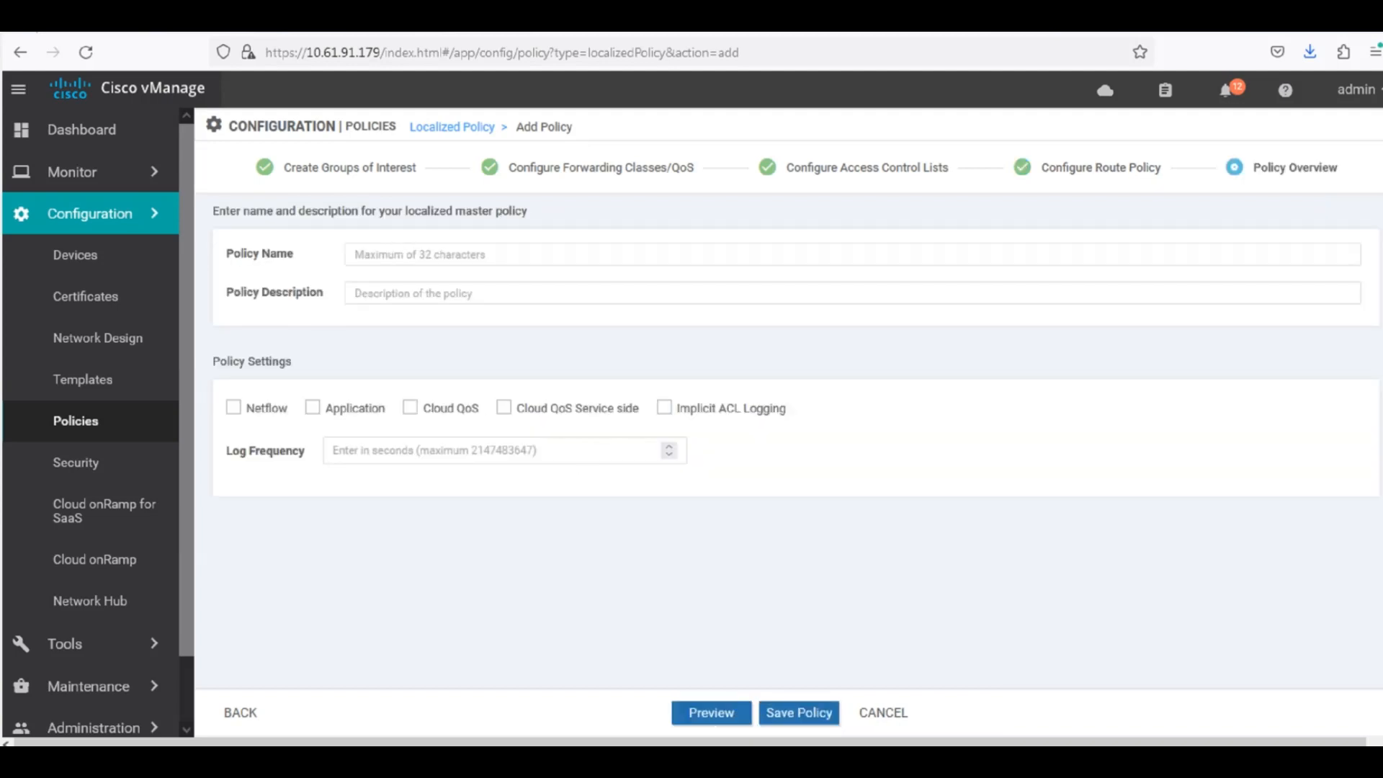
Enter POLICY-2 as the localized policy's name and description, and save it with Cloud QoS and Cloud QoS Service side enabled.
left_click(402, 254)
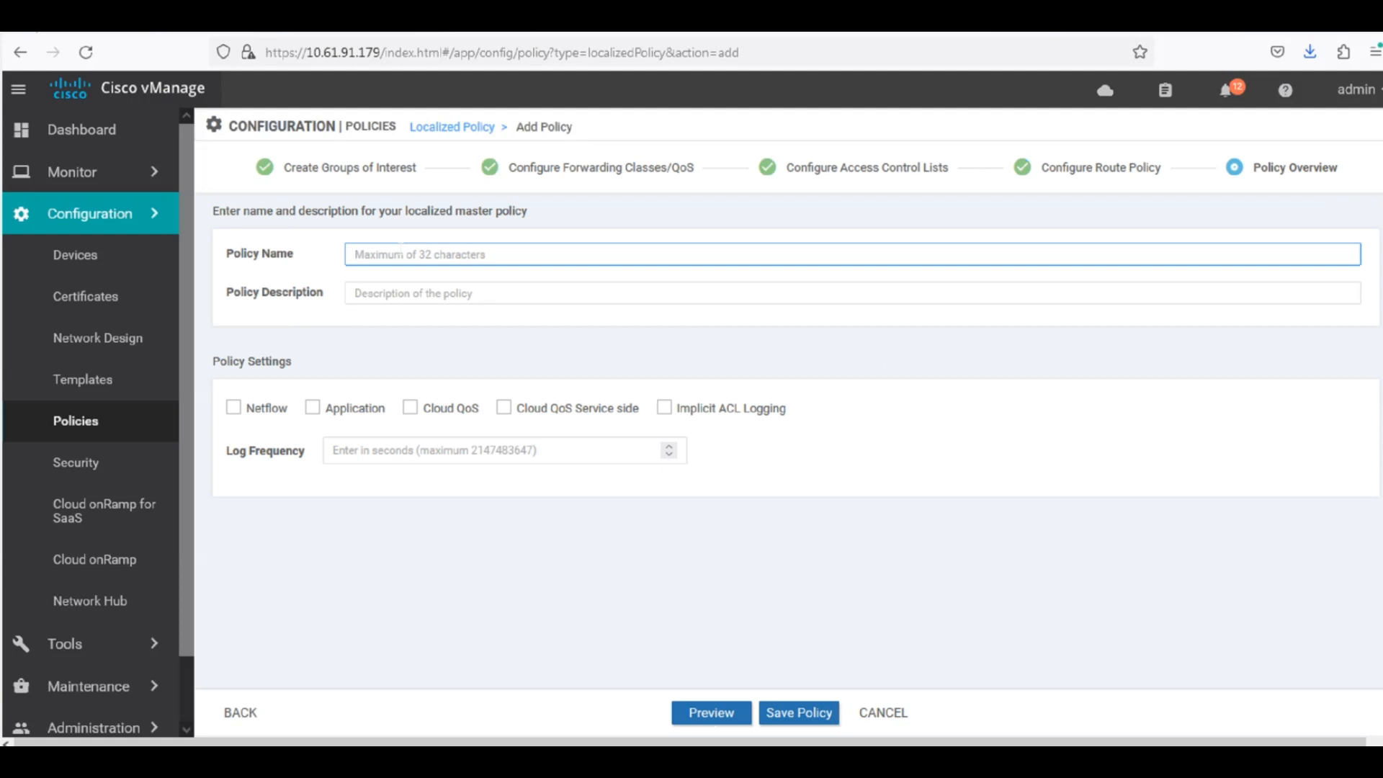
type("POLICY-2")
left_click(405, 295)
type("POLICY-2")
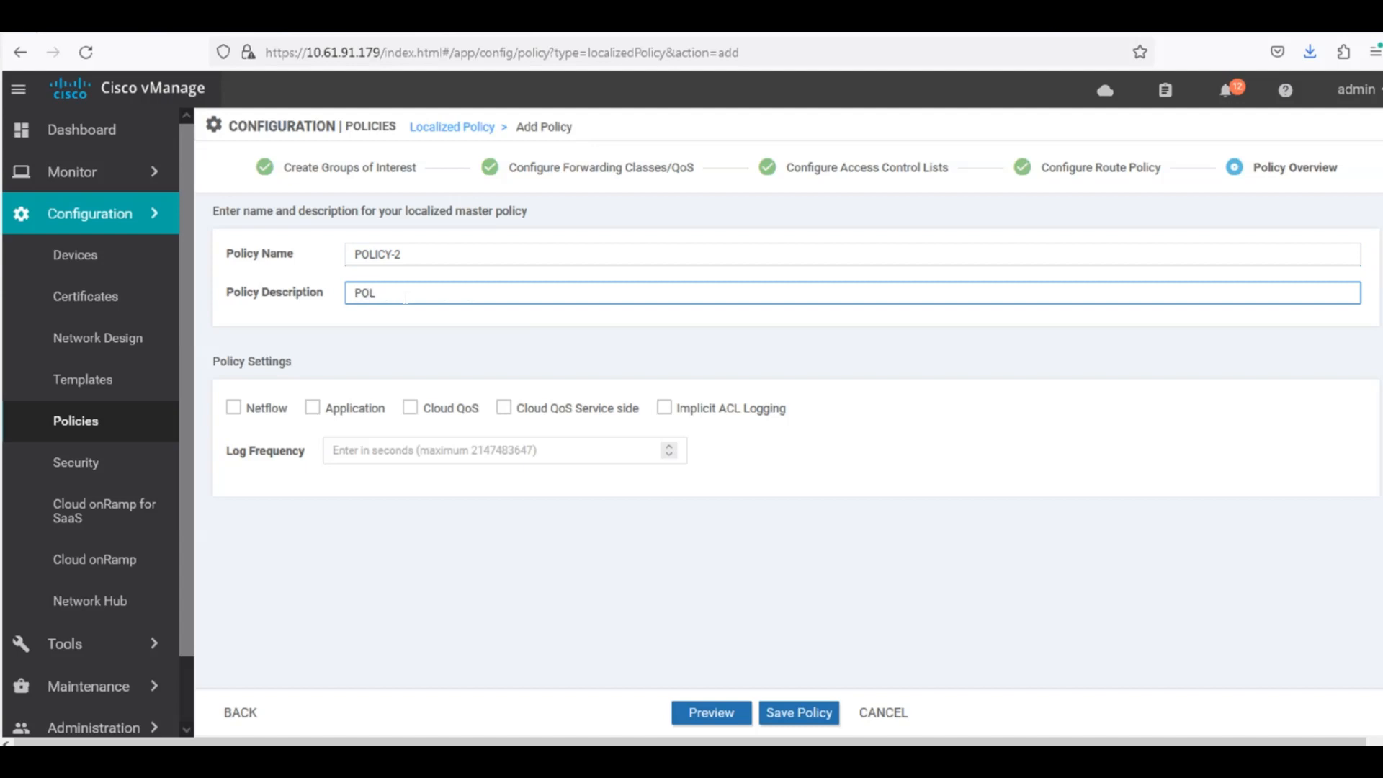
left_click(443, 382)
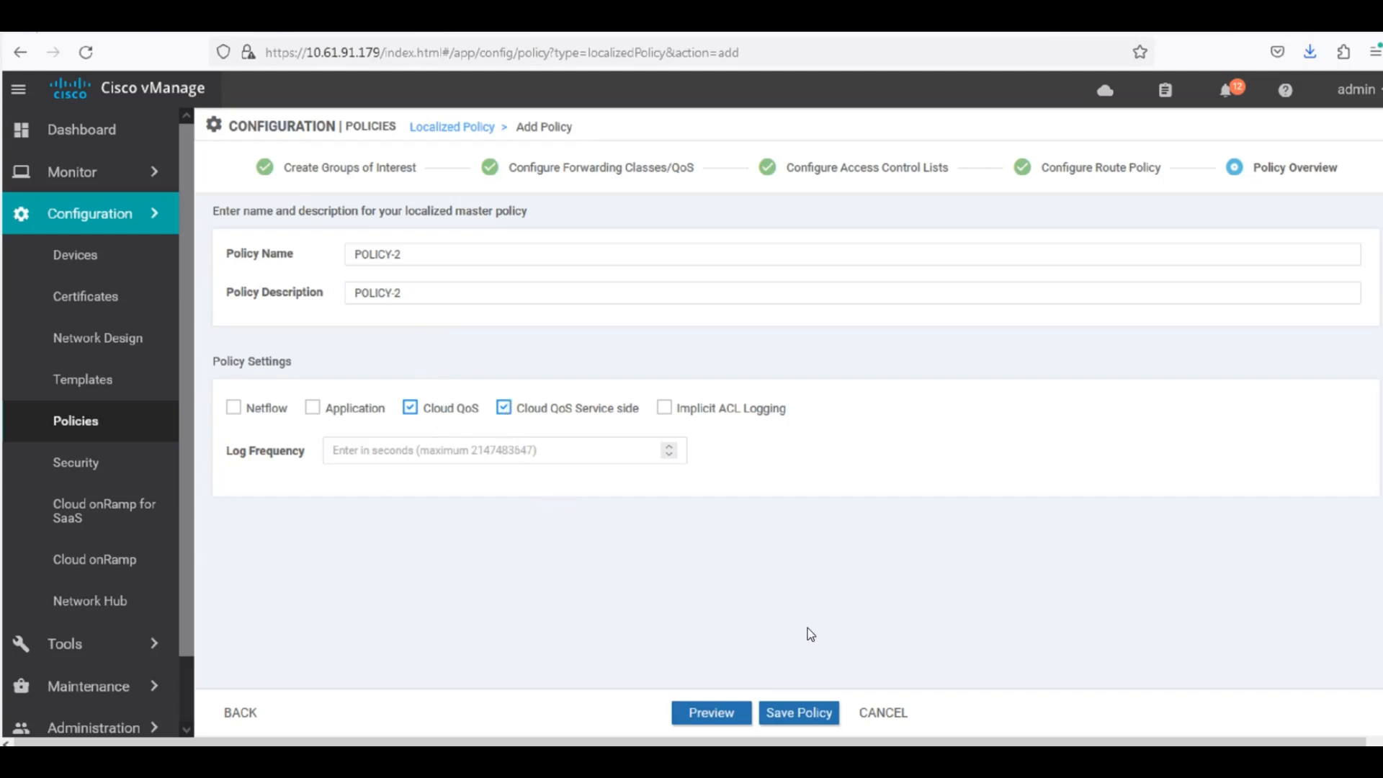
left_click(800, 714)
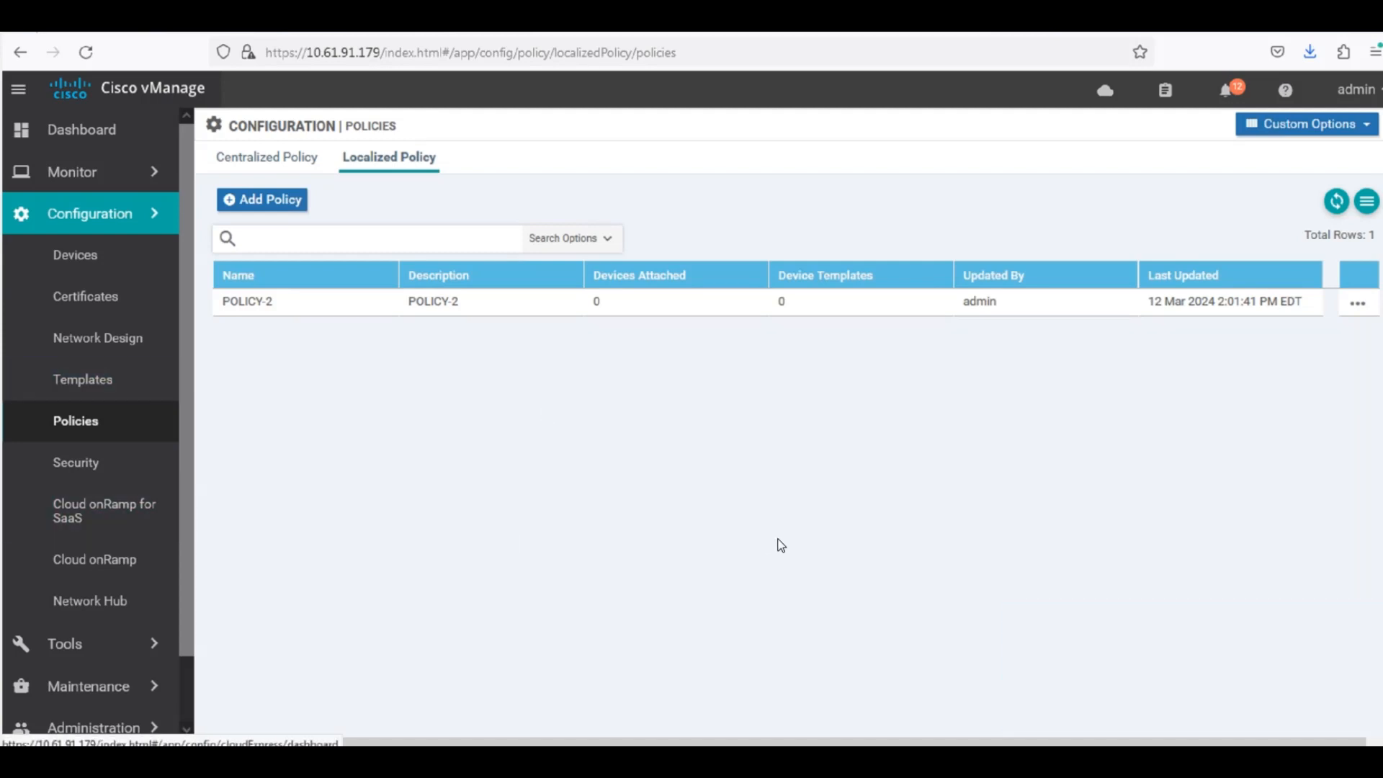
Edit the device template vEdge_Dual_Site_Device_Template to use POLICY-2 as its policy and update the template.
left_click(109, 386)
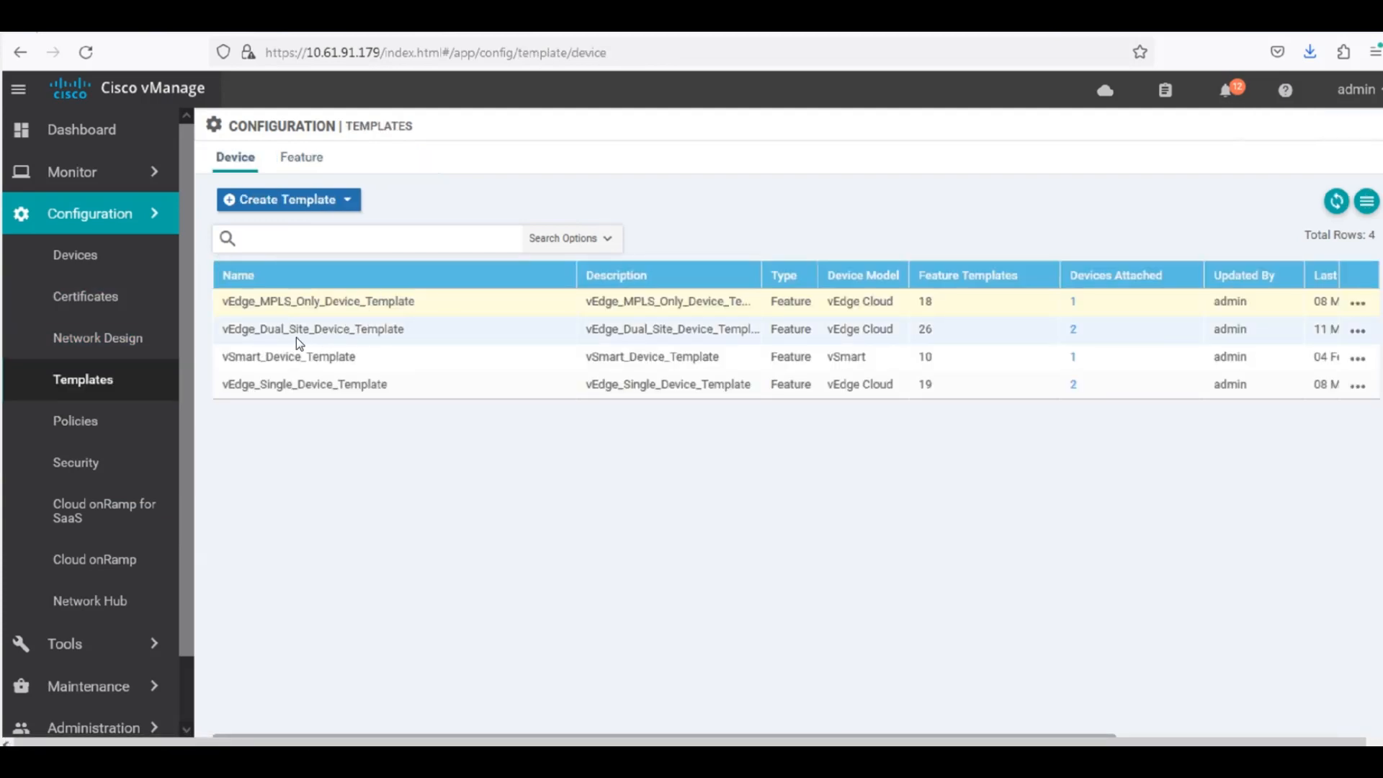
left_click(1359, 331)
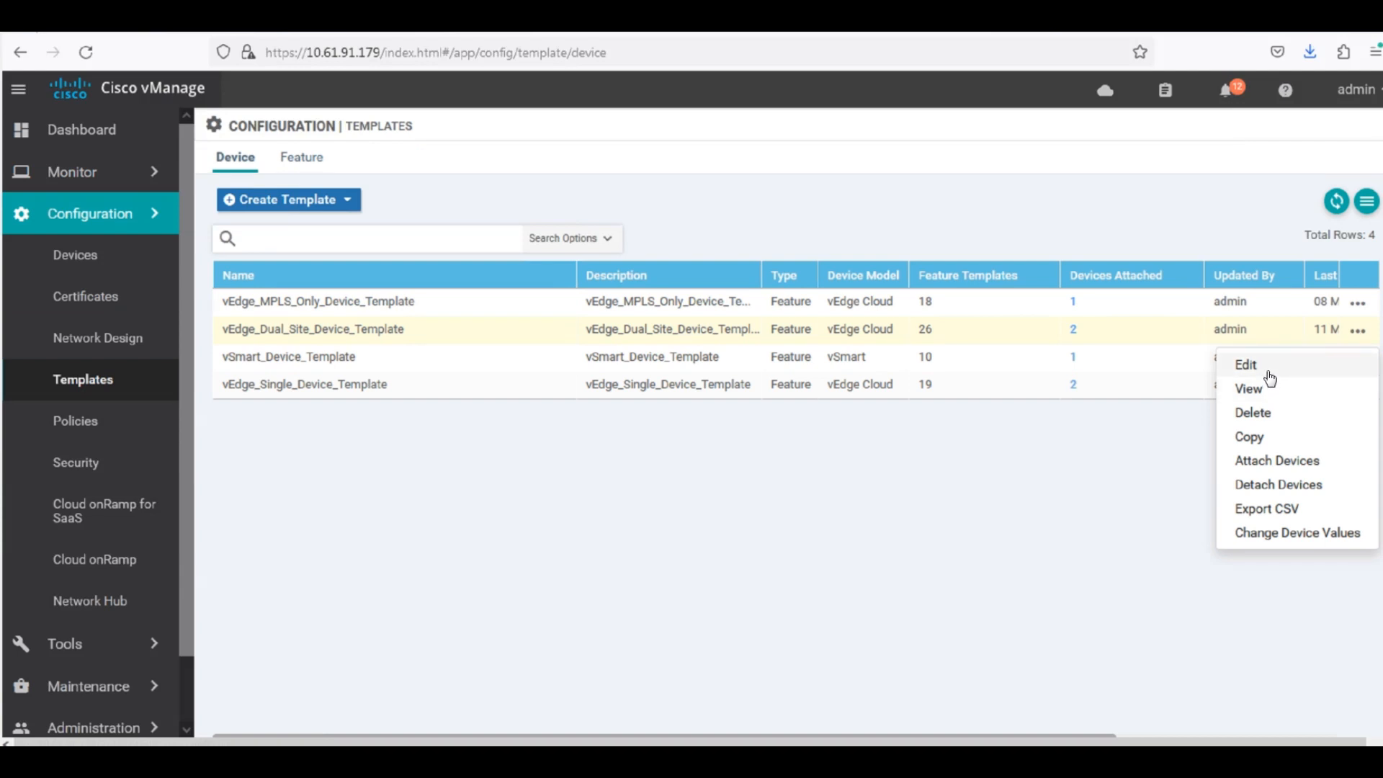
left_click(1246, 366)
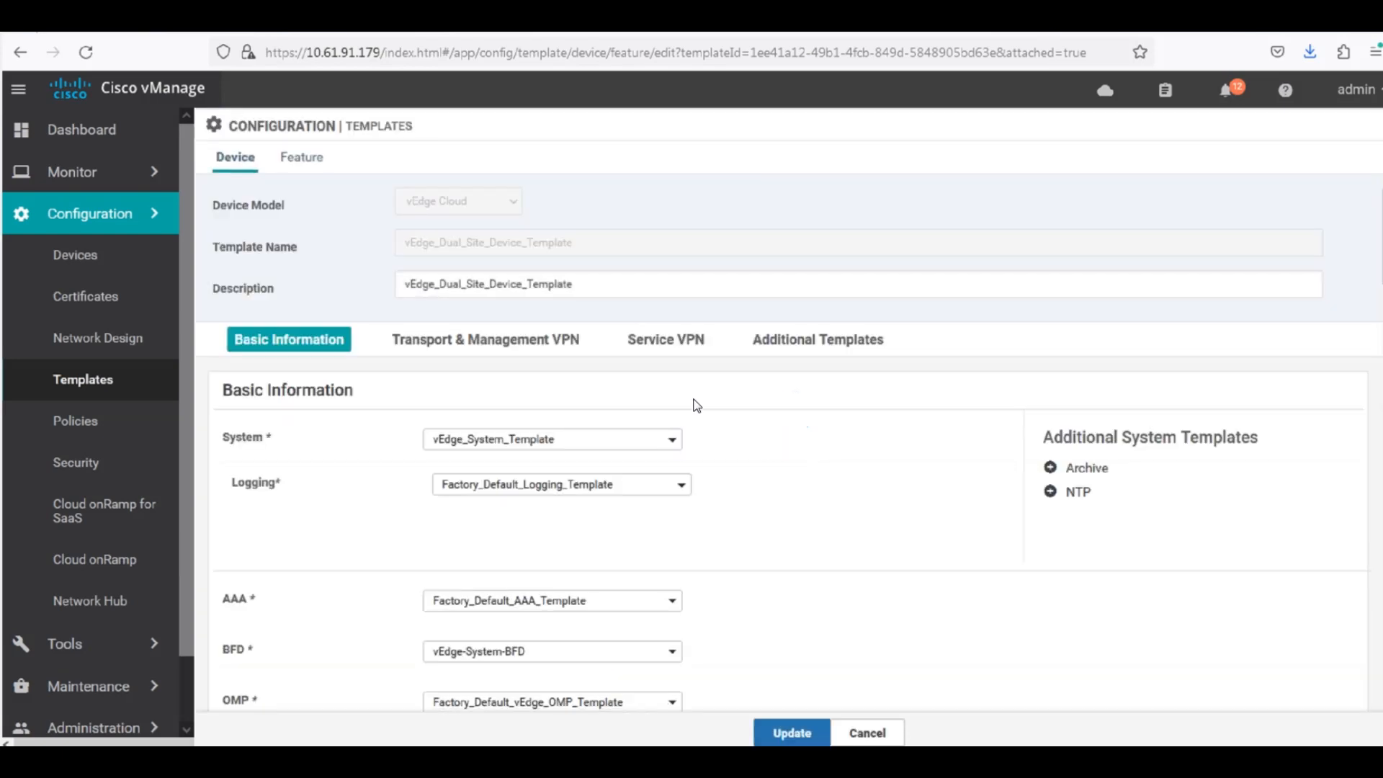
left_click(800, 342)
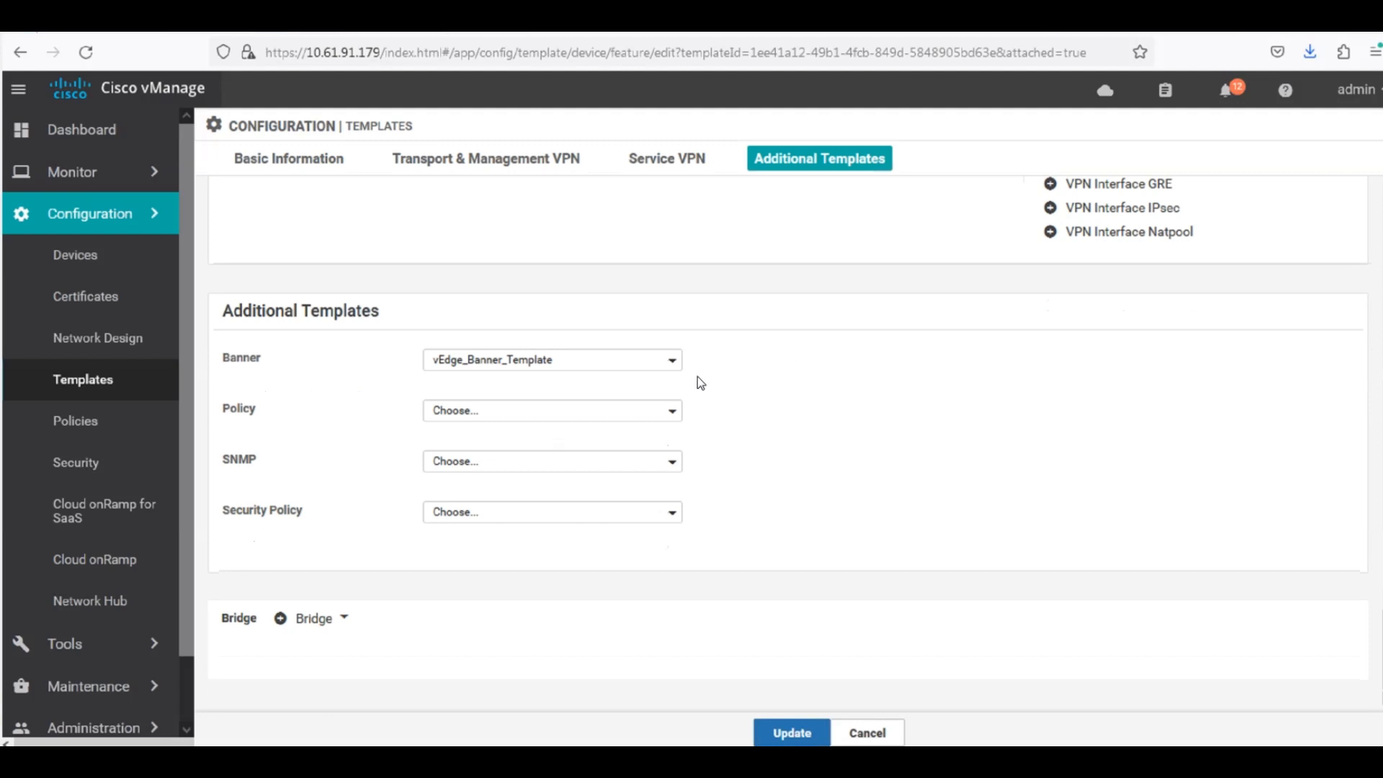
left_click(542, 414)
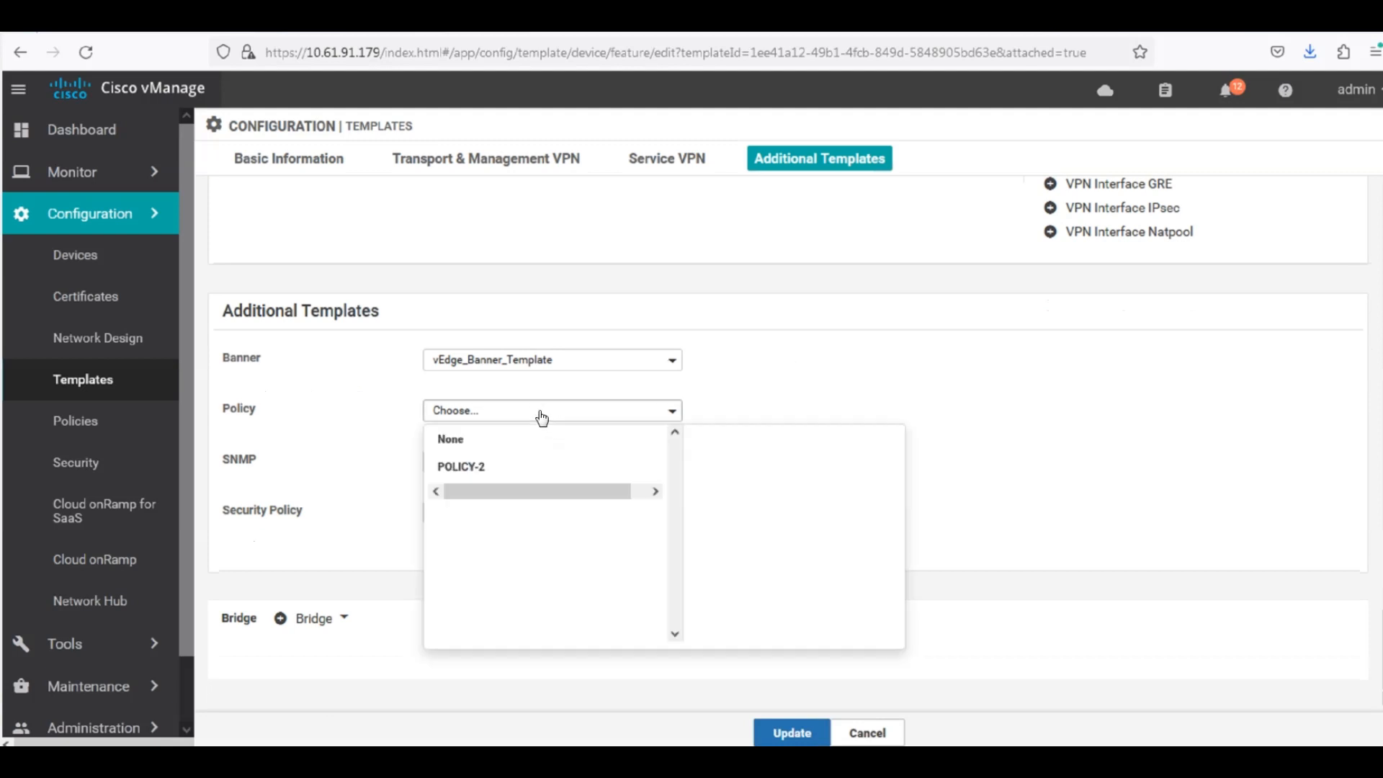
left_click(470, 466)
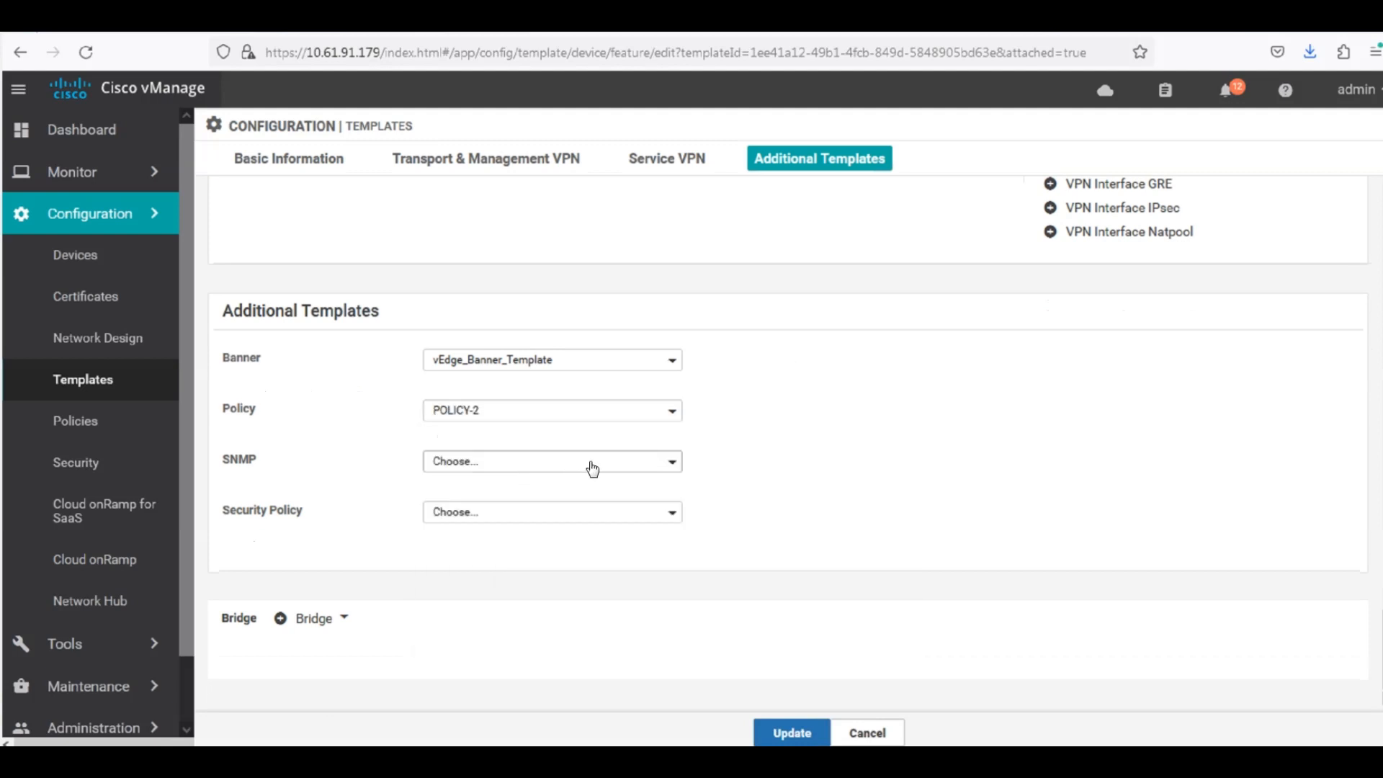
left_click(792, 734)
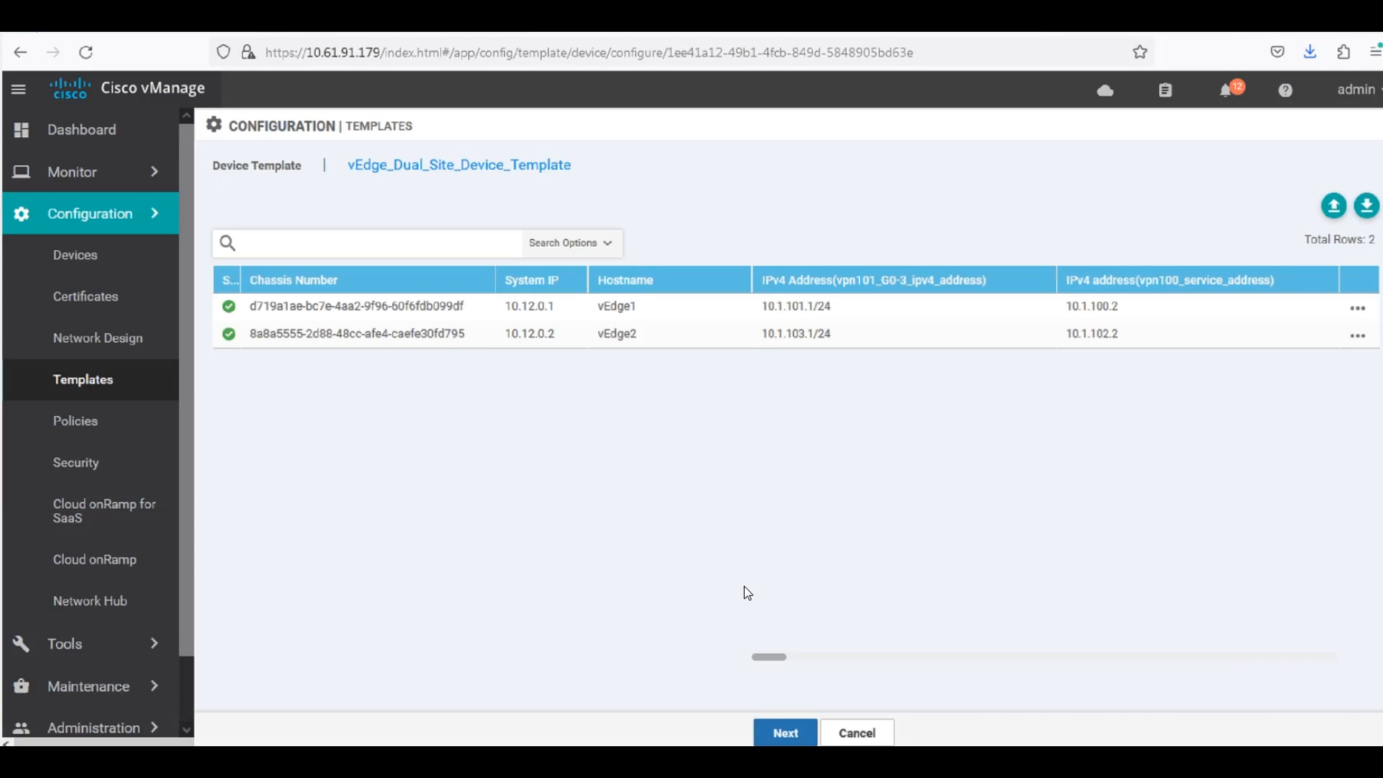
Push the updated template configuration to both attached devices, confirming the changes on 2 devices, and refresh the task status.
left_click(792, 735)
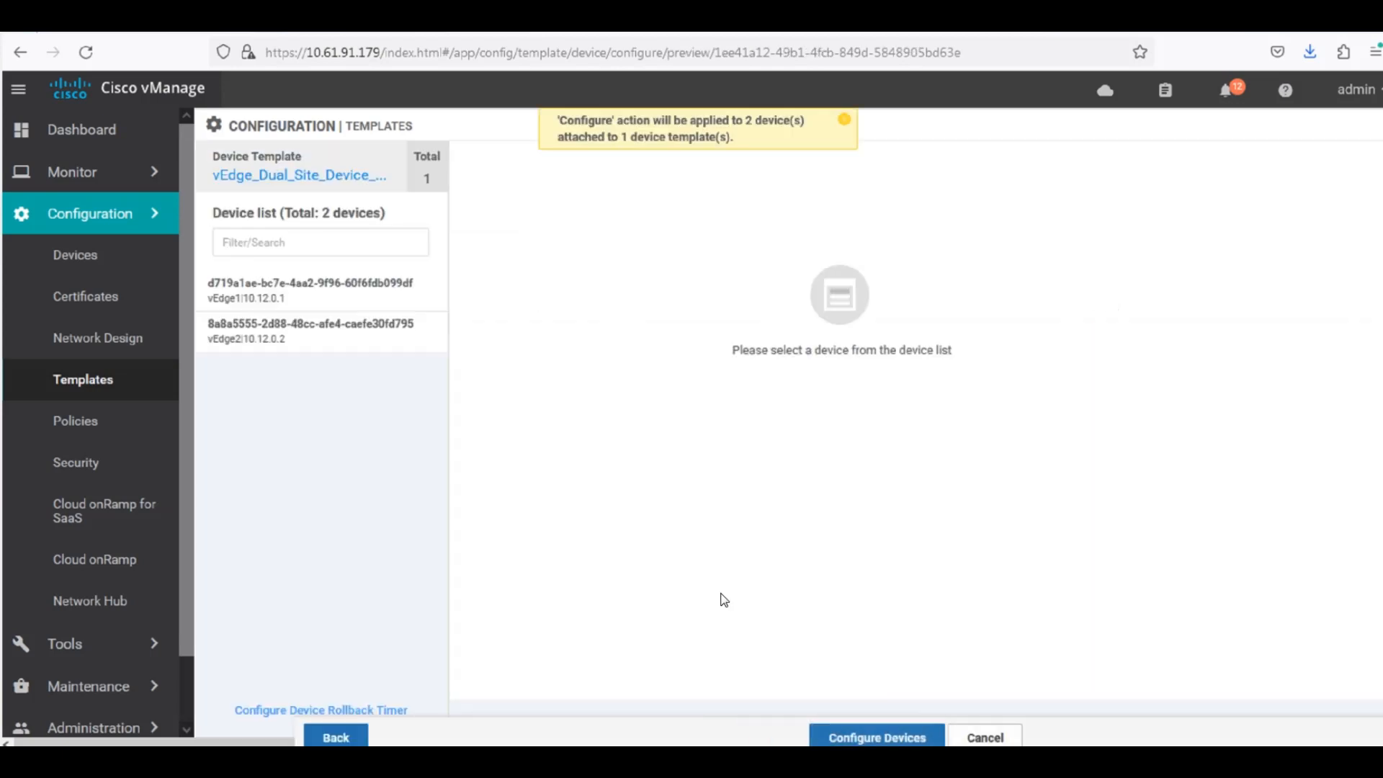
left_click(884, 741)
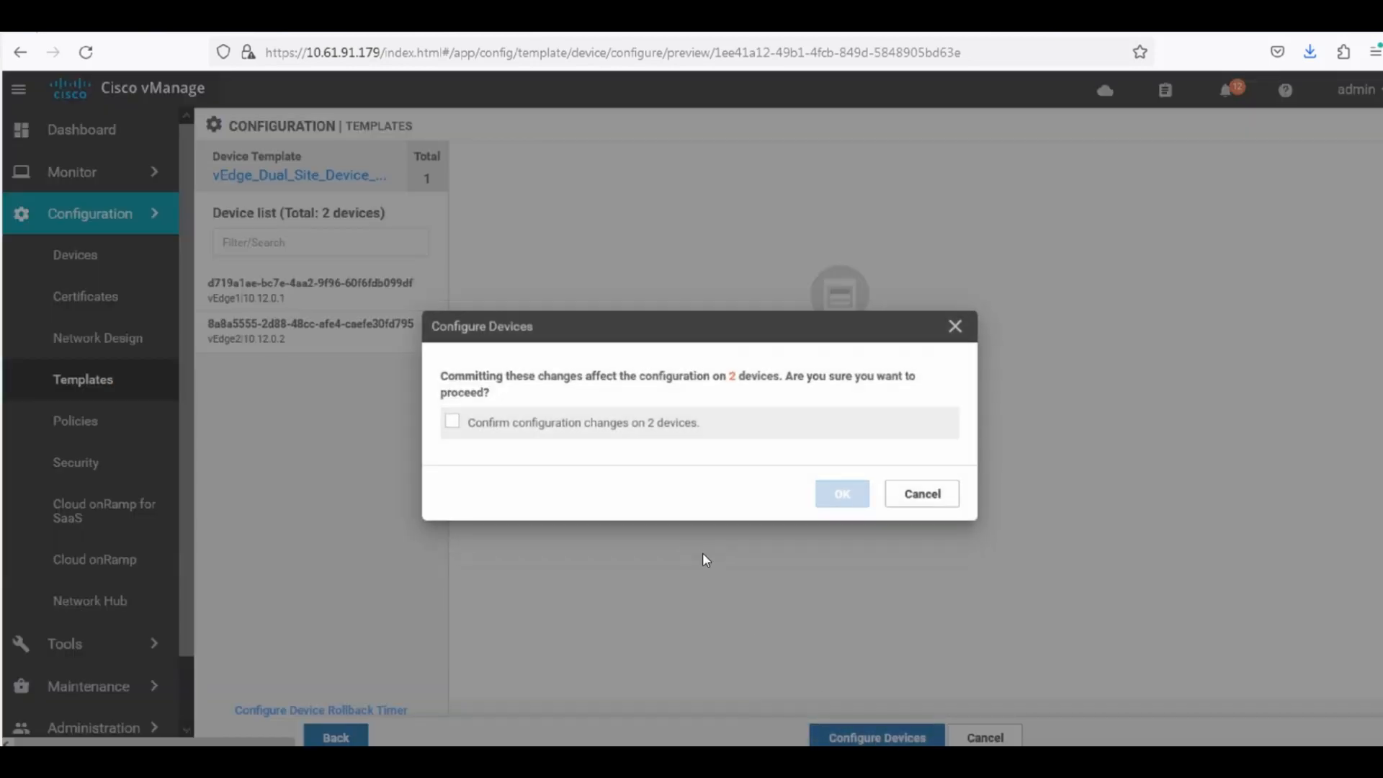
left_click(447, 419)
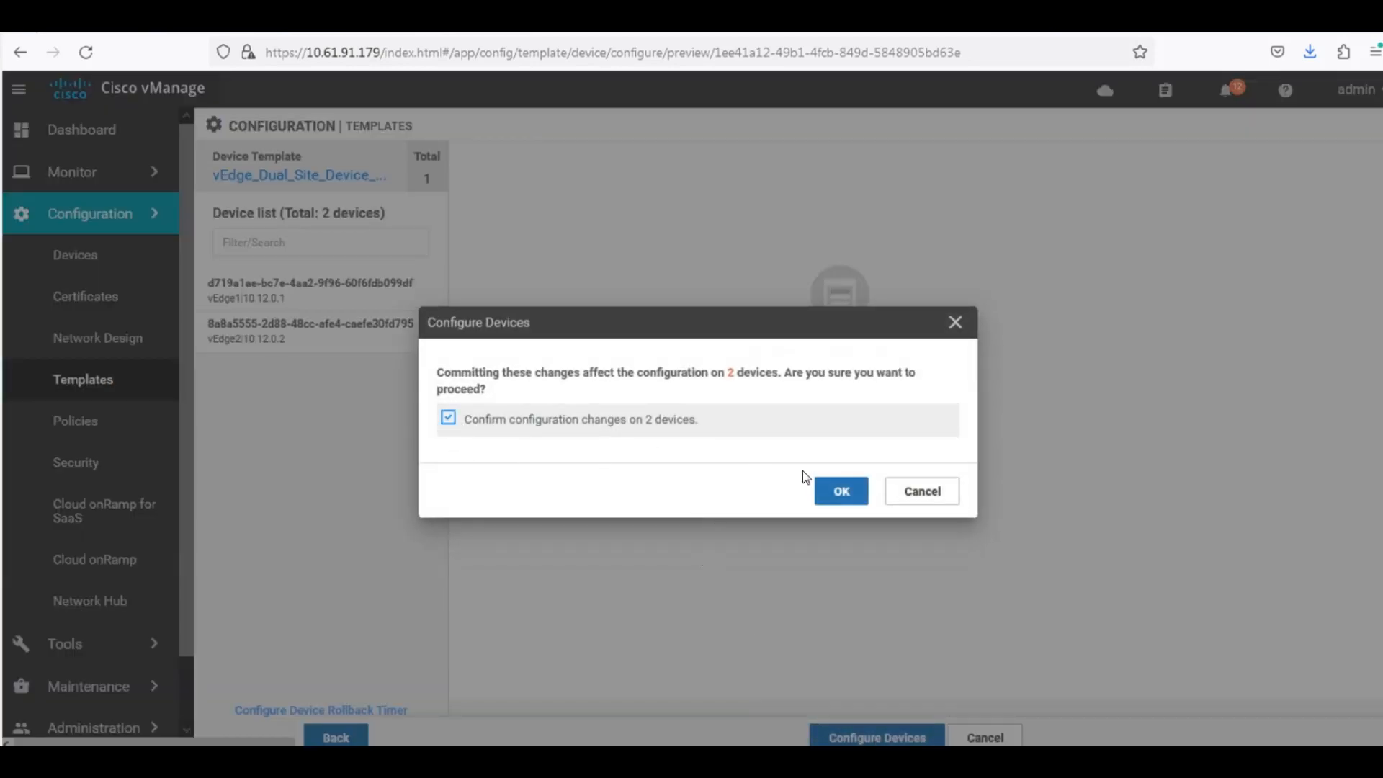
left_click(840, 492)
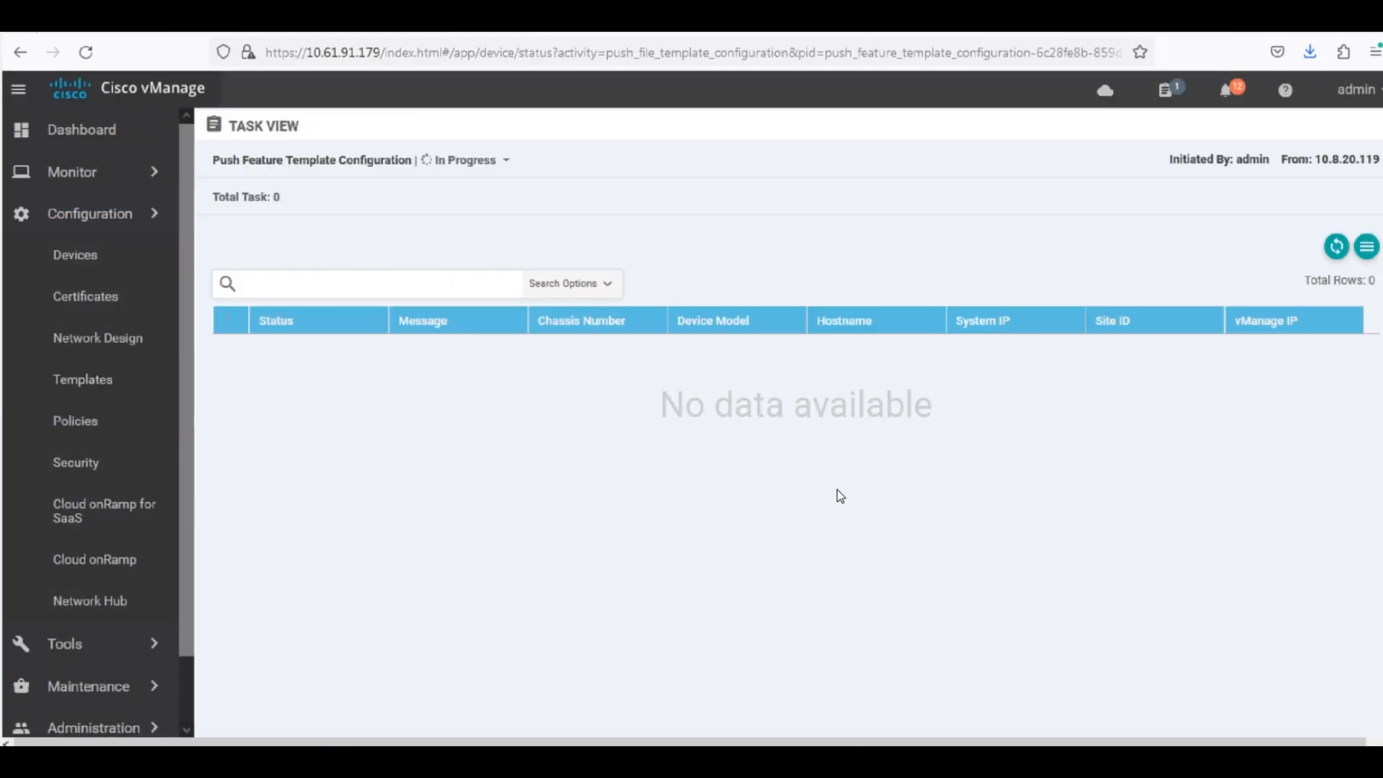
left_click(1336, 249)
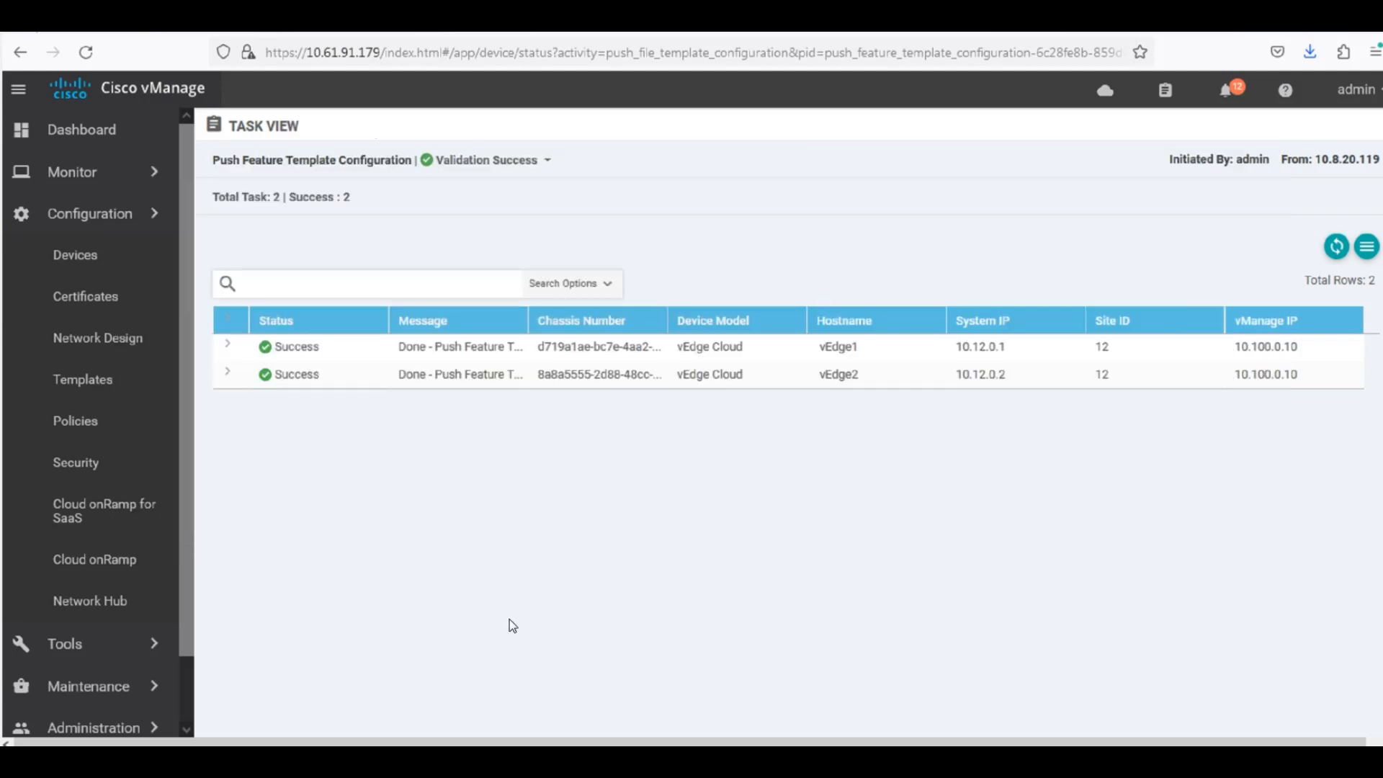
Switch to the vEdge1 console session, run show running-config policy and page through the full output.
mouse_move(306, 760)
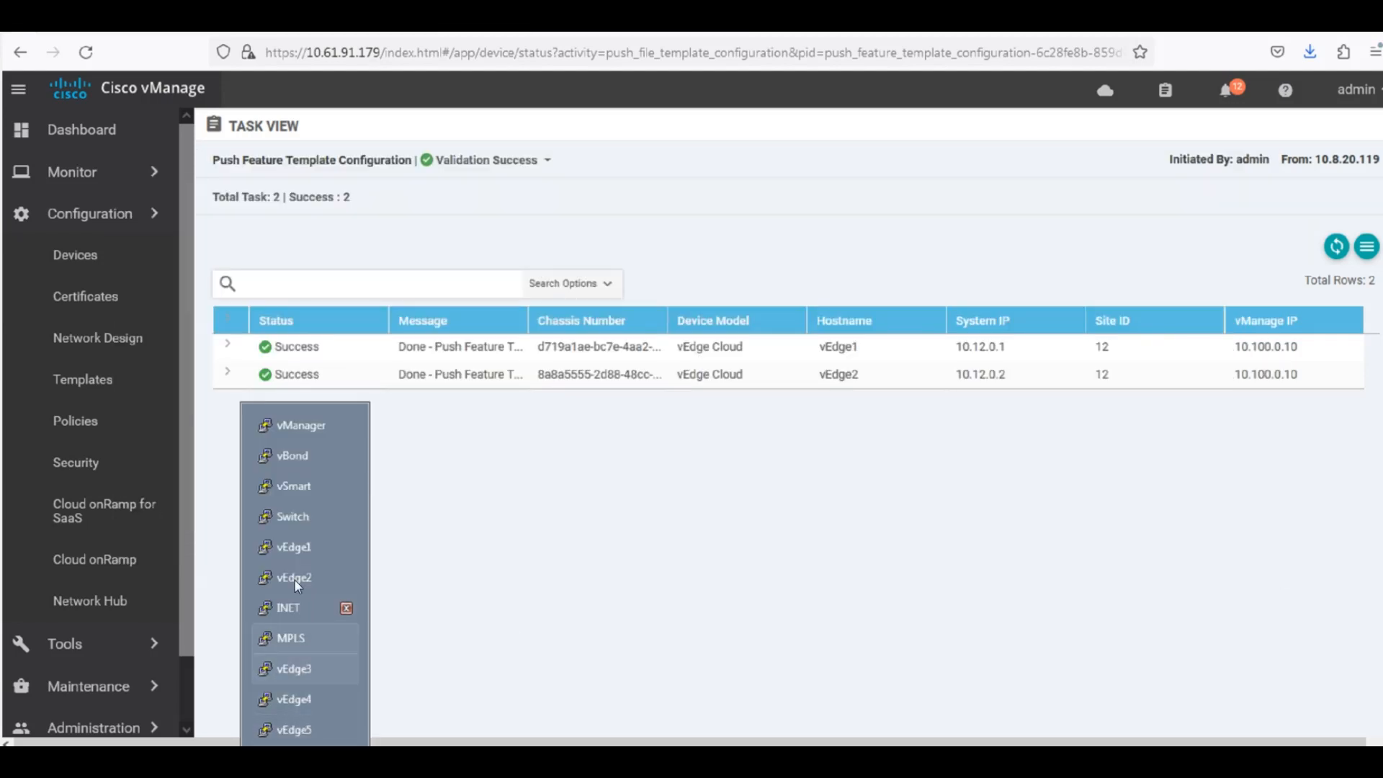
left_click(296, 547)
type("show run poliy")
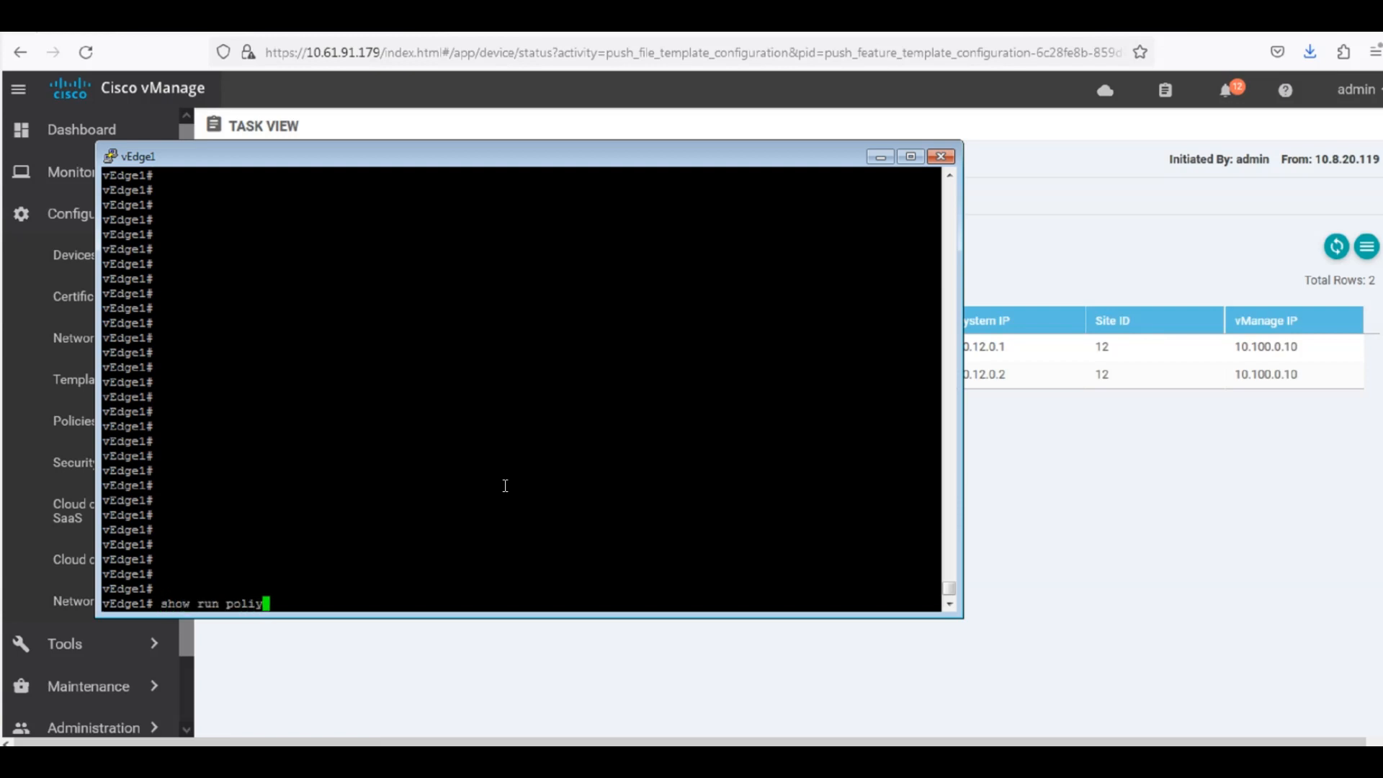
key("BackSpace")
type("cy")
key("Return")
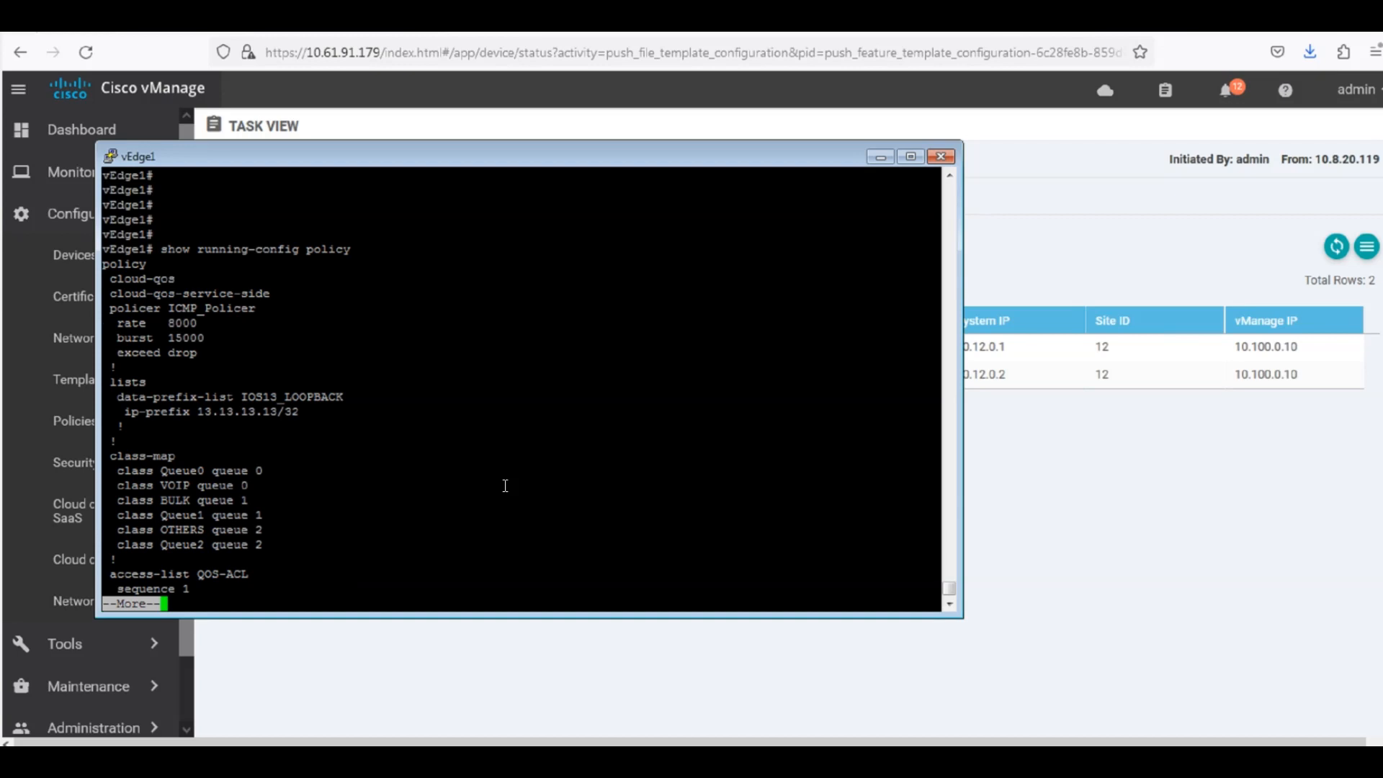
key("space")
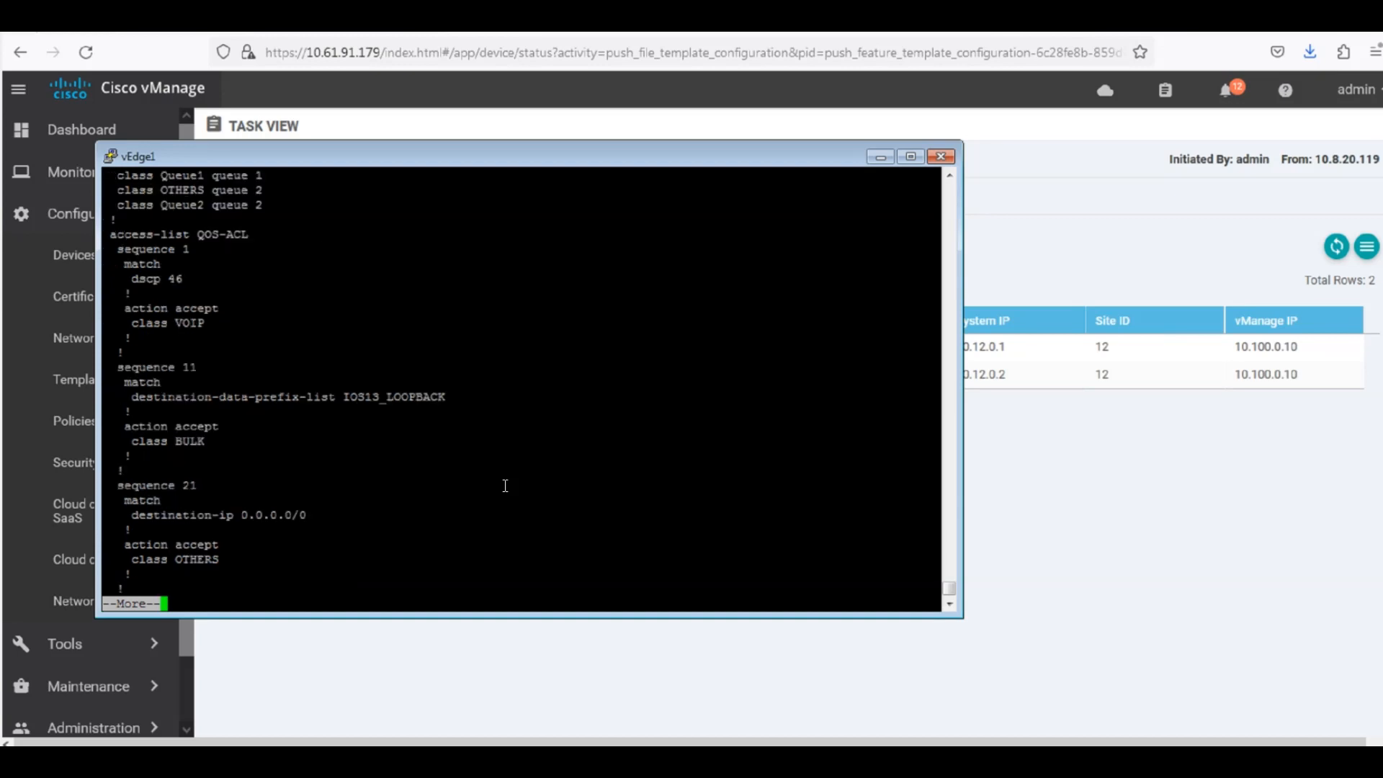
key("space")
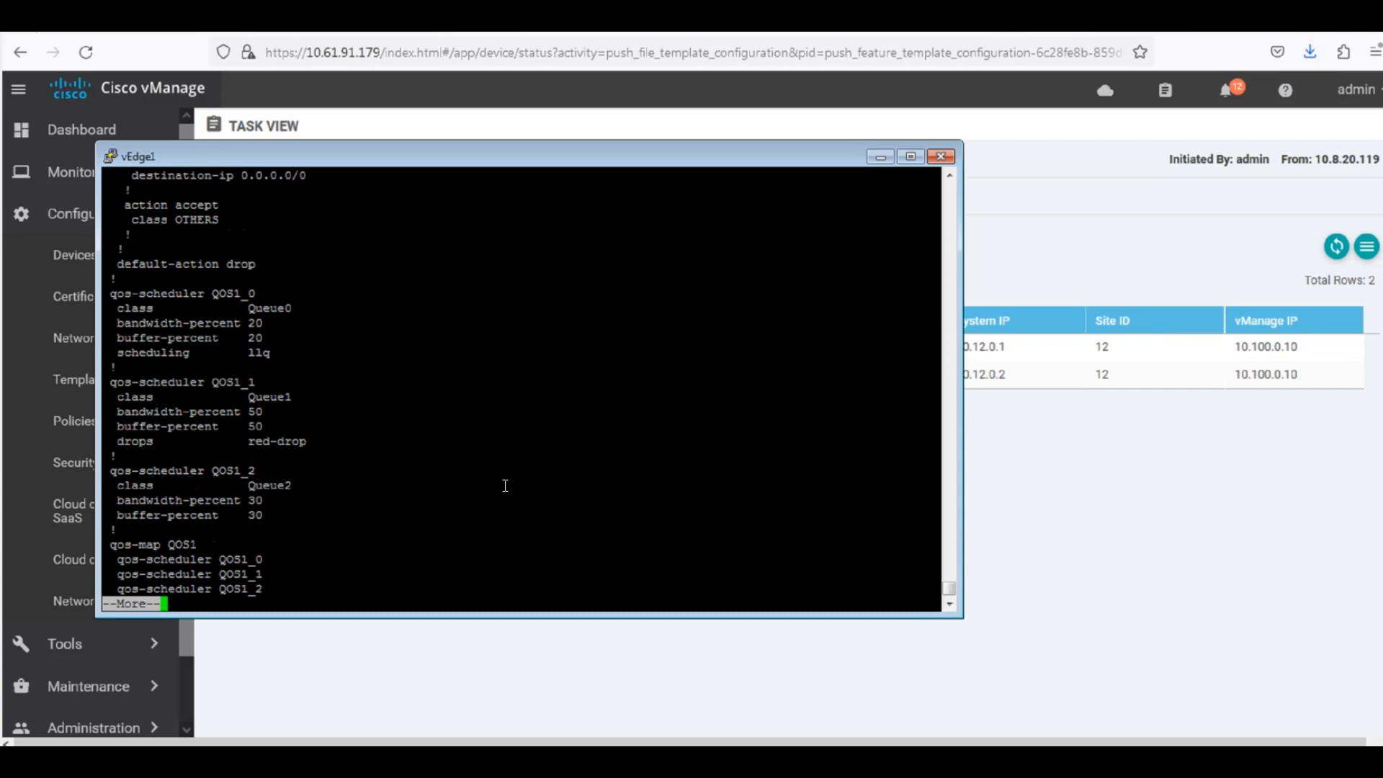
key("space")
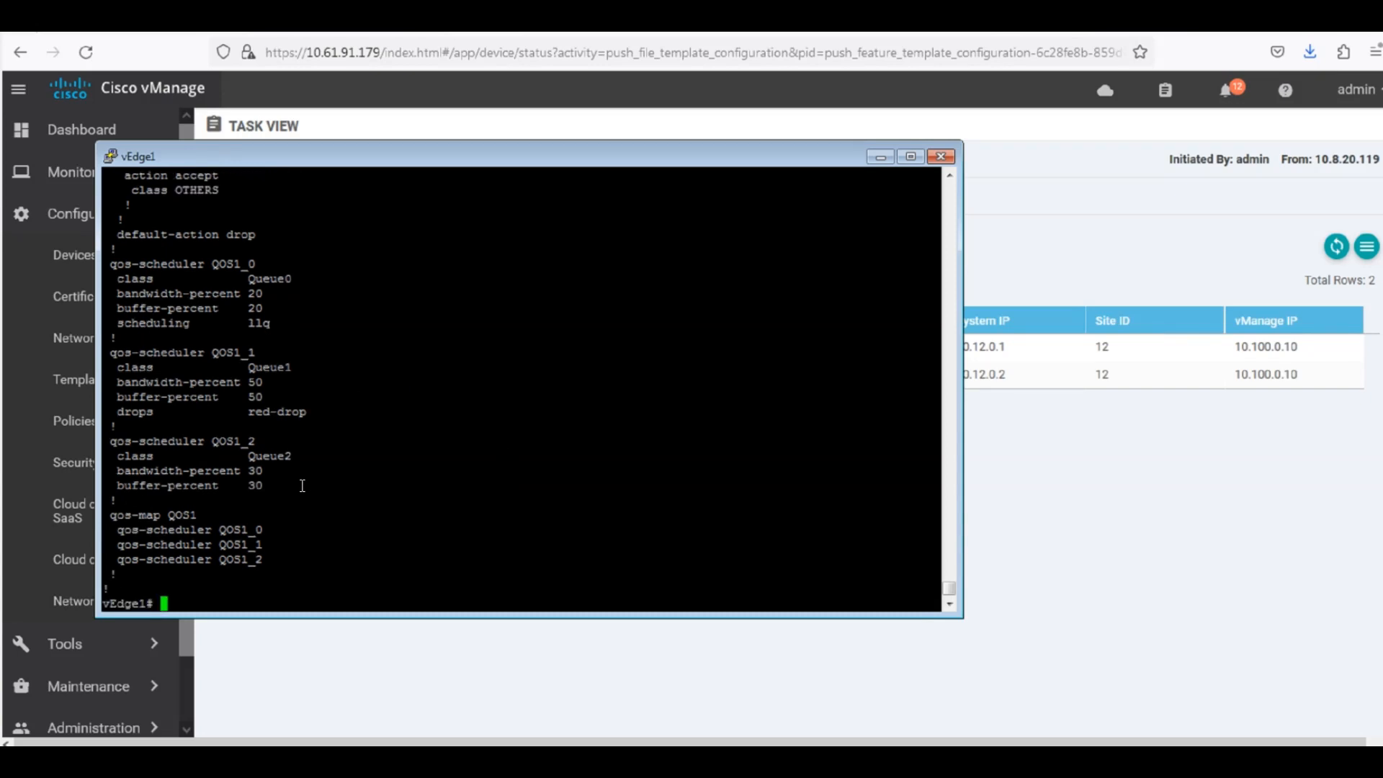
Examine the QOS1 scheduler entries in vEdge1's policy output for class, bandwidth, buffer and drop settings.
left_click_drag(292, 485, 106, 269)
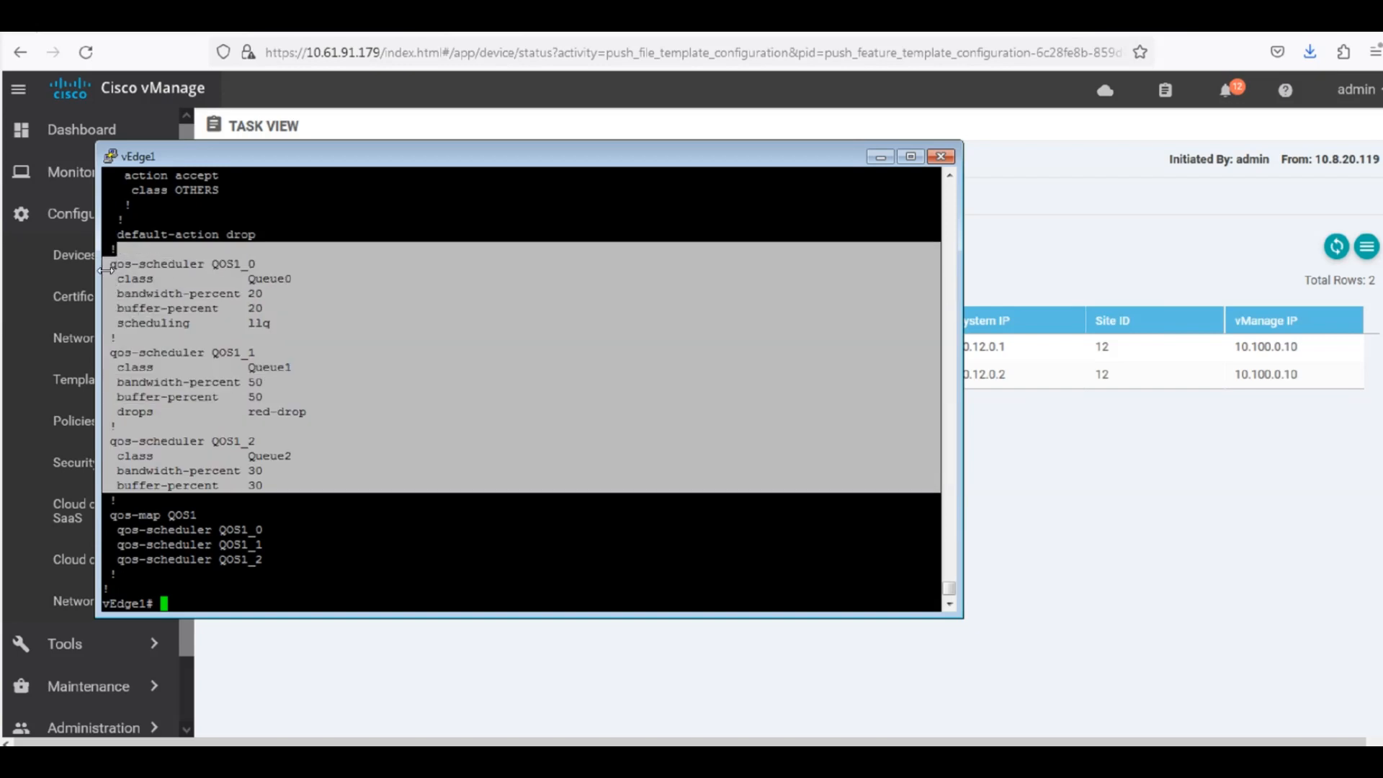
left_click(327, 331)
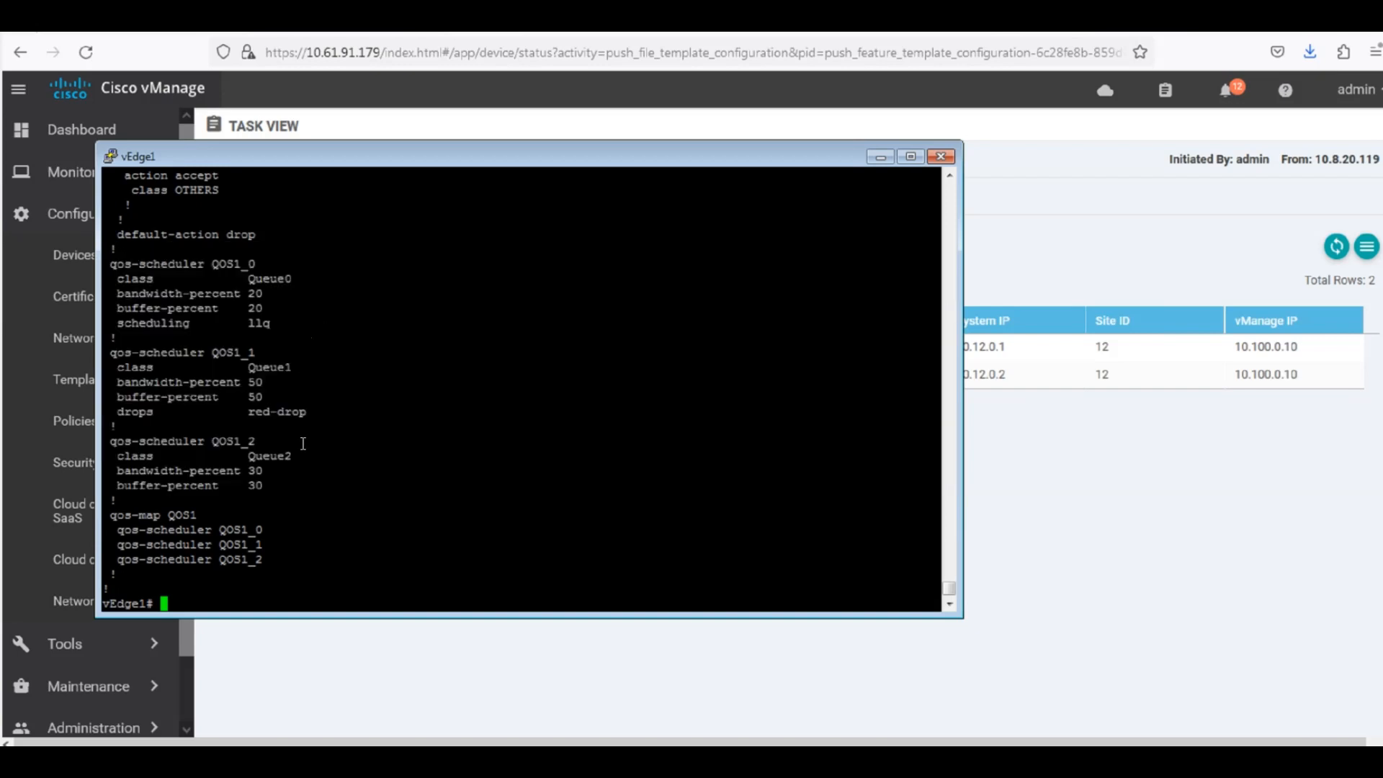
left_click_drag(286, 507, 125, 253)
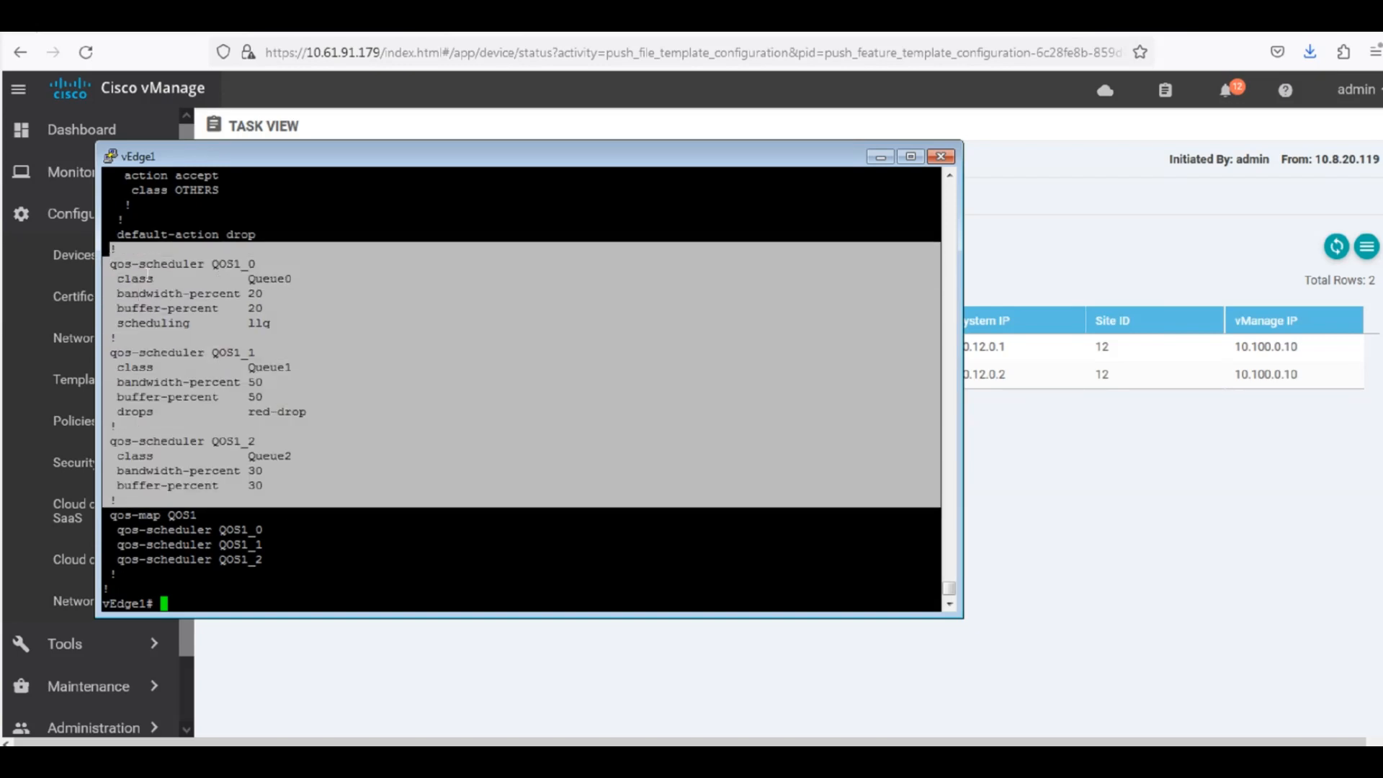
left_click(247, 293)
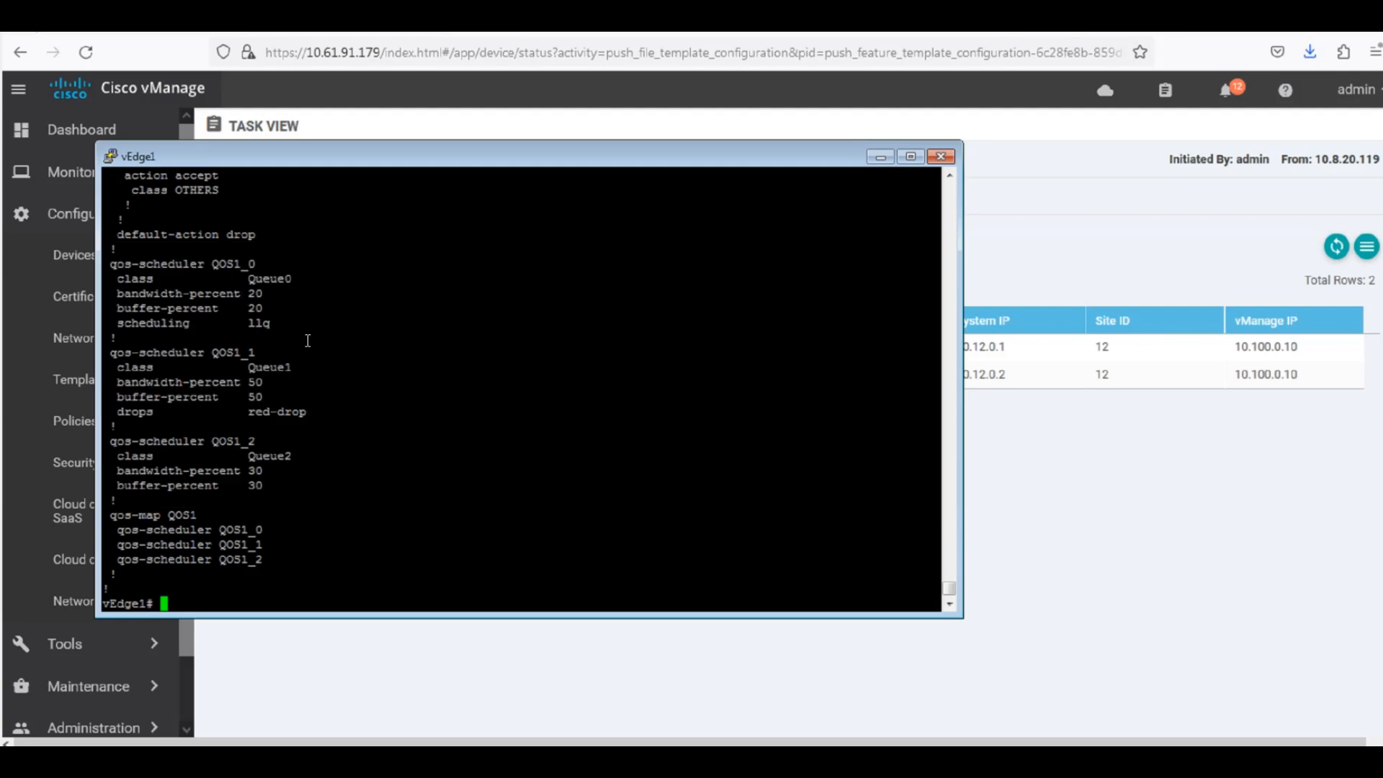
Review the class-map section of vEdge1's policy output for the class-to-queue assignments.
scroll(308, 341, "up", 5)
scroll(308, 346, "down", 5)
scroll(269, 468, "up", 5)
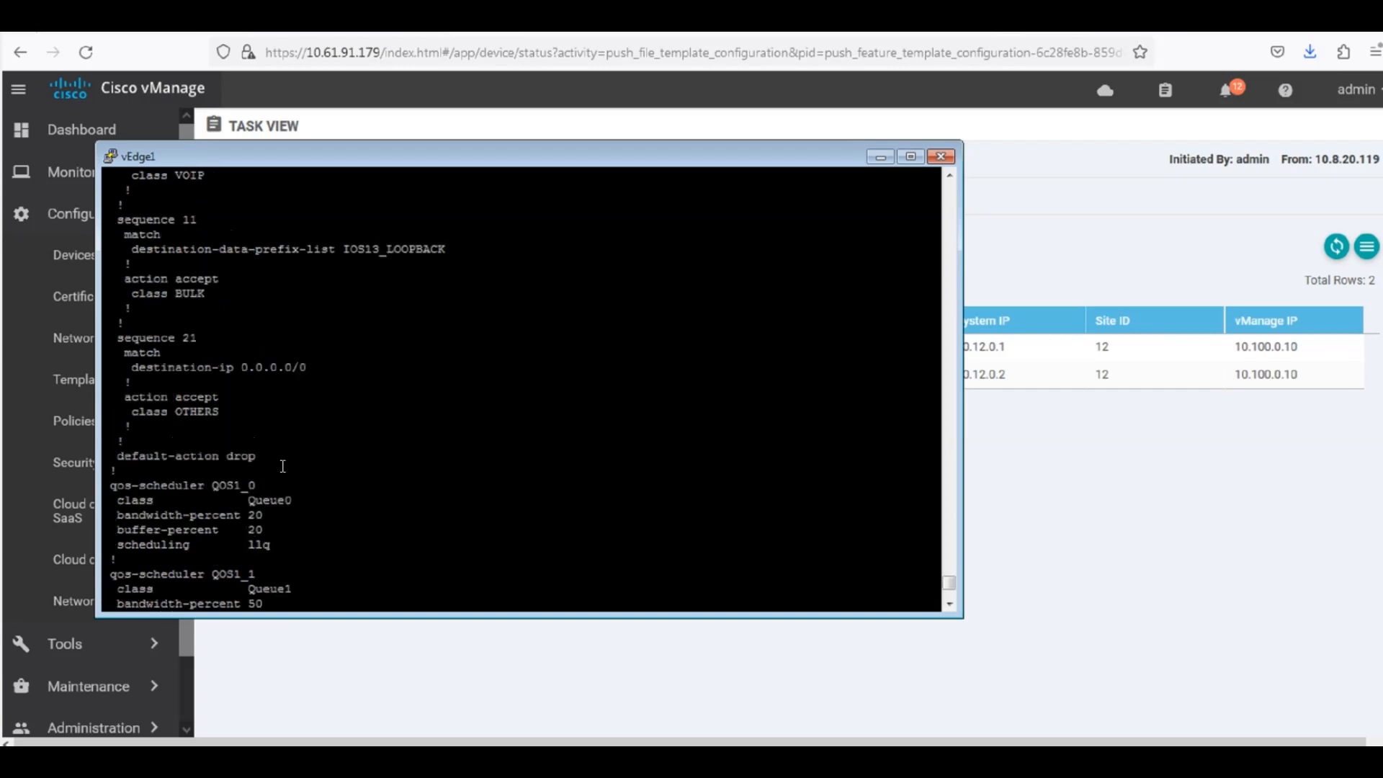
scroll(284, 466, "up", 5)
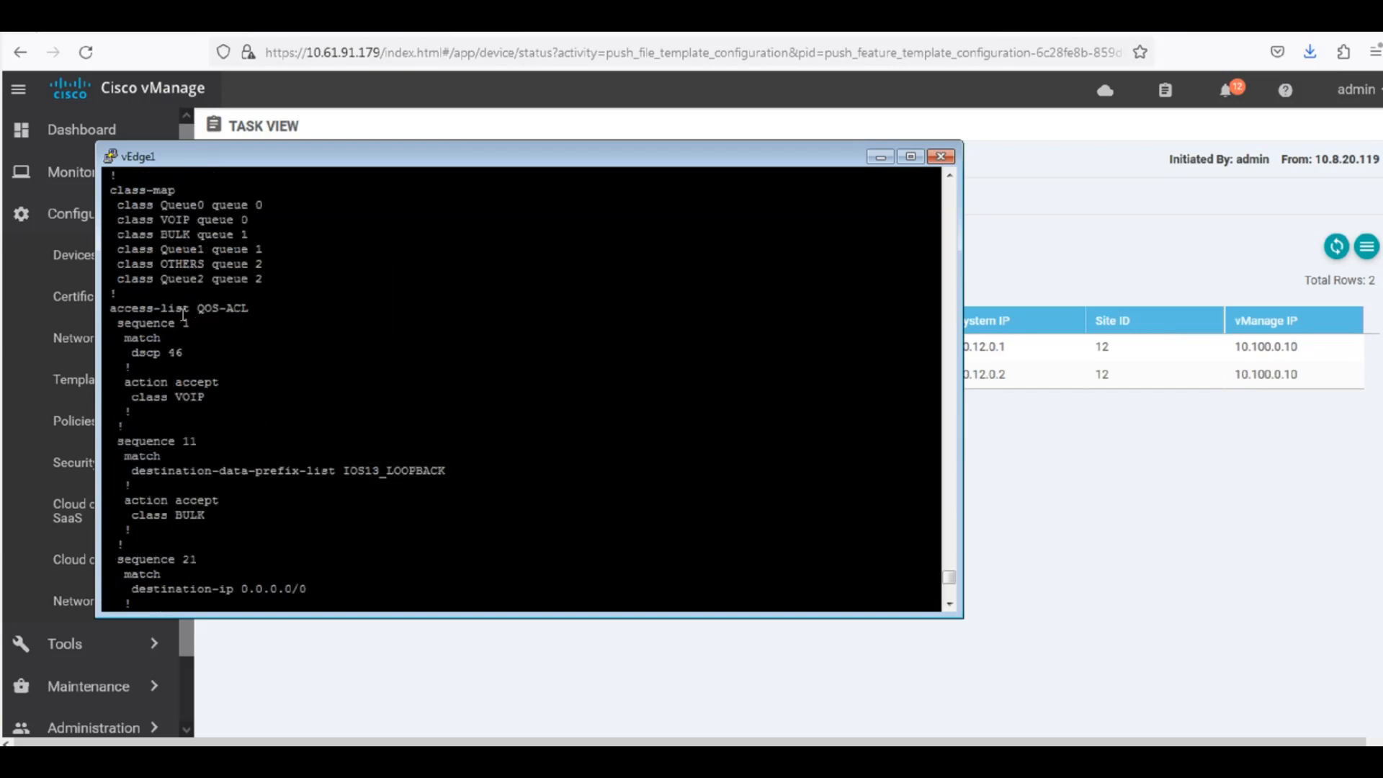
left_click_drag(263, 268, 108, 205)
left_click(328, 270)
left_click_drag(317, 289, 150, 210)
left_click(336, 281)
scroll(364, 355, "down", 5)
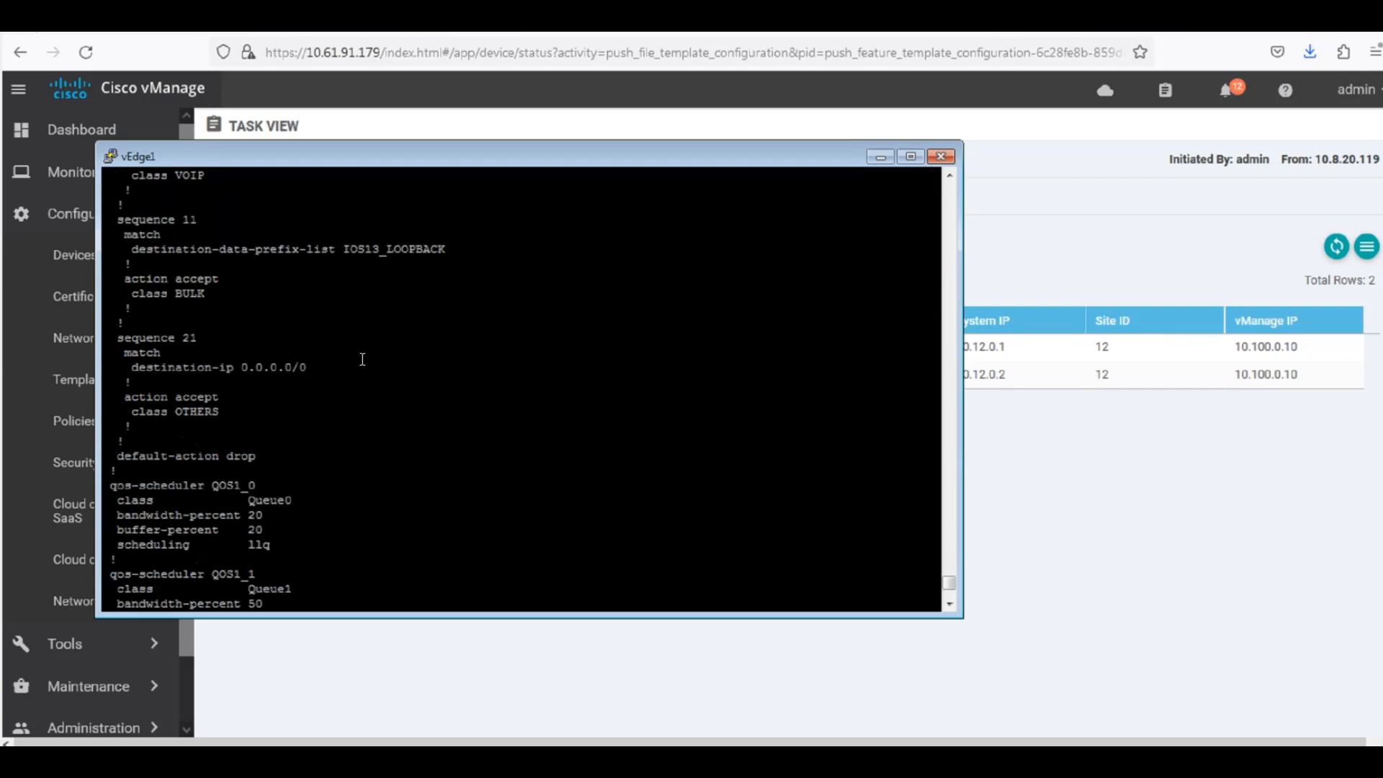
Review the QOS-ACL access-list sequences and the qos-map QOS1 entry in vEdge1's policy output.
scroll(362, 357, "up", 5)
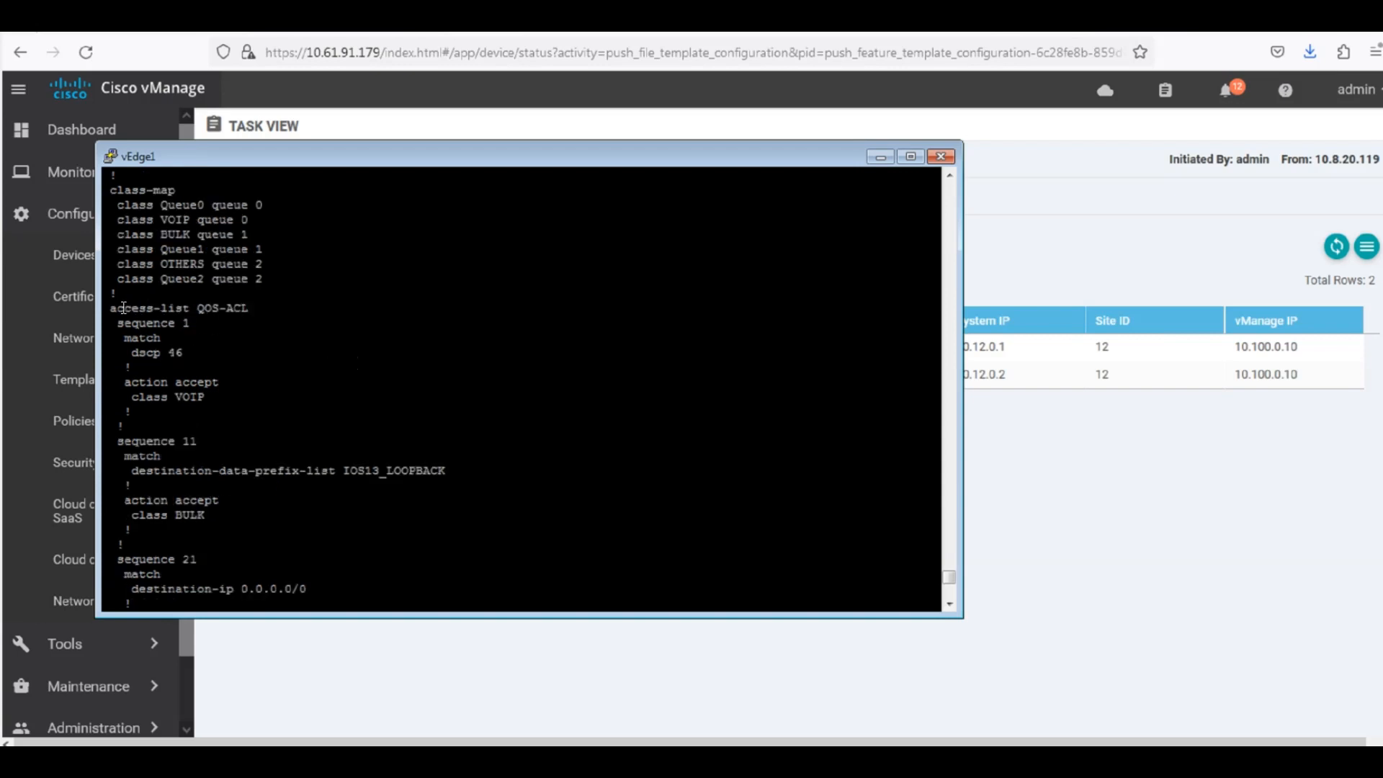
left_click_drag(112, 308, 364, 559)
left_click(365, 559)
scroll(371, 554, "down", 5)
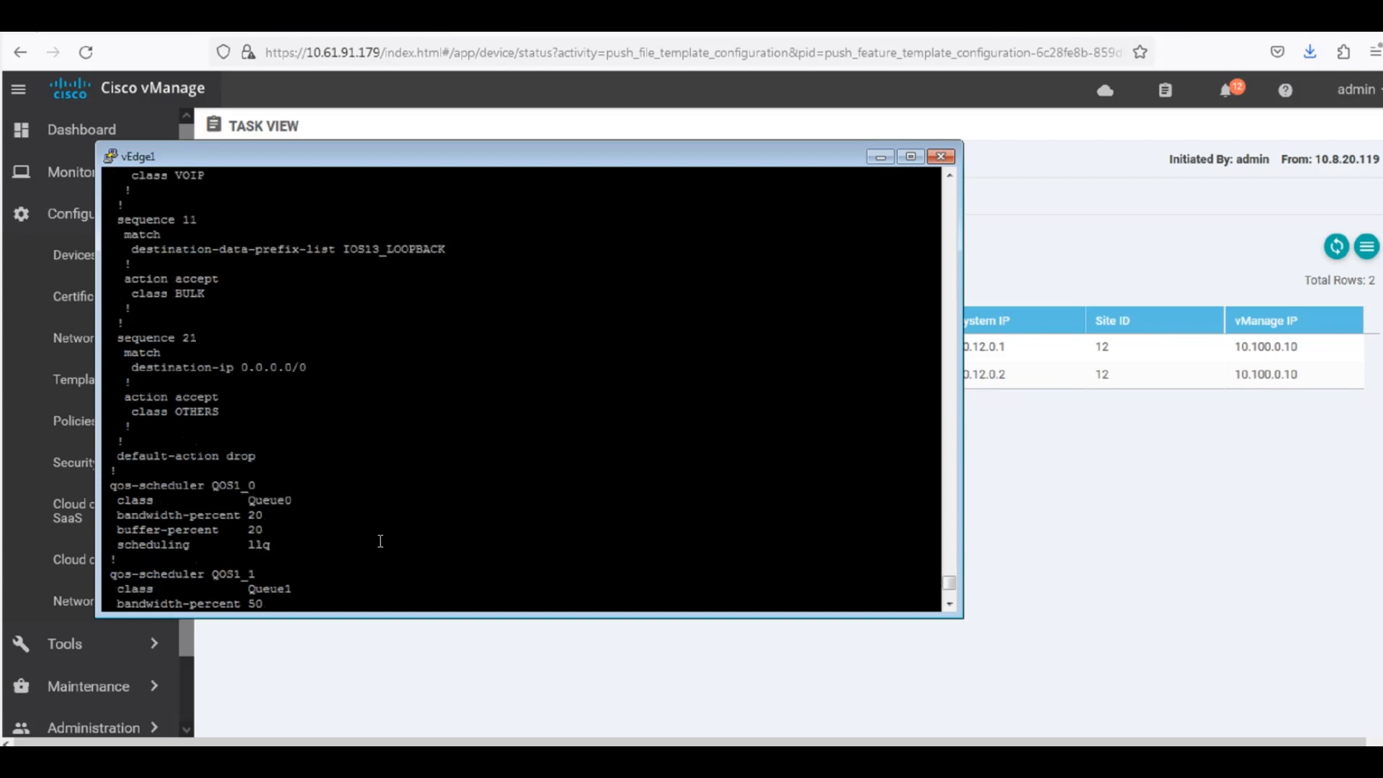
left_click_drag(279, 408, 170, 216)
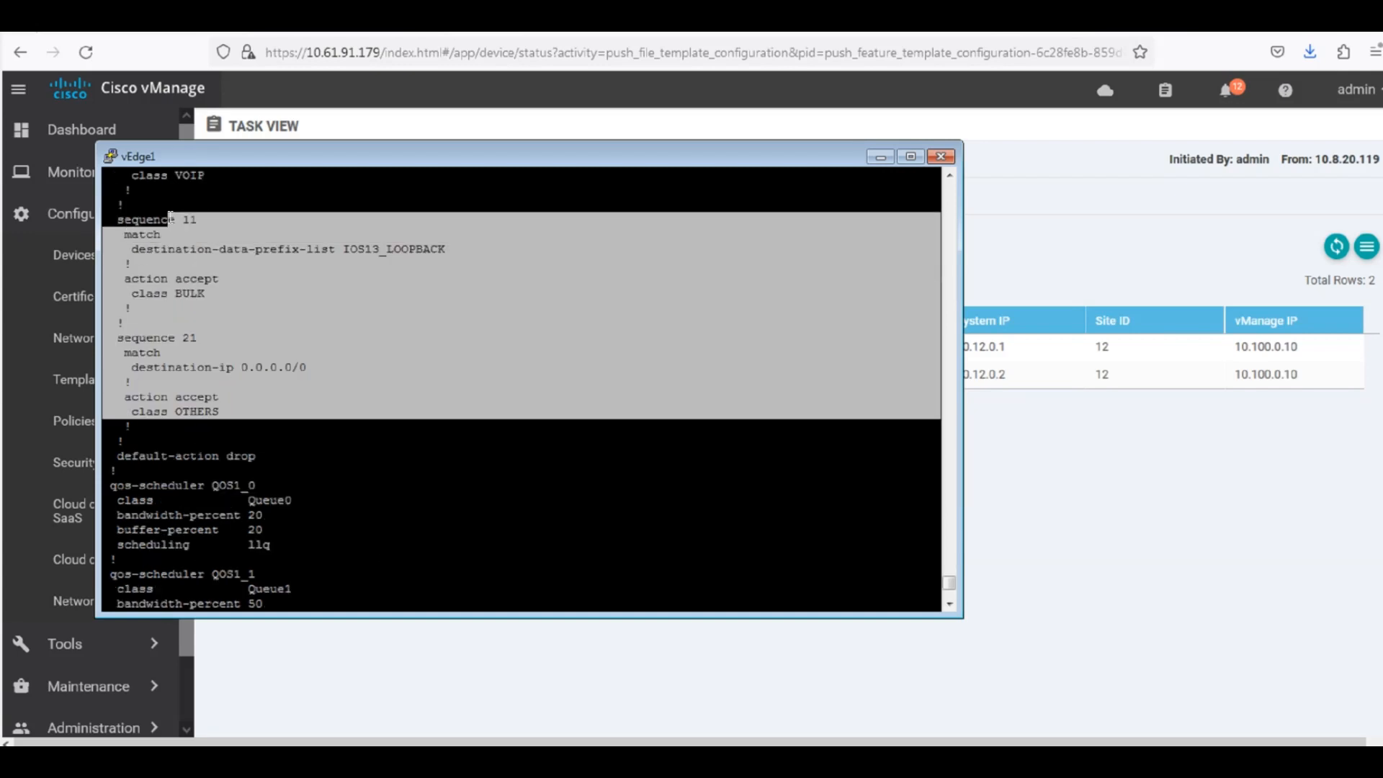
left_click(370, 314)
scroll(382, 361, "down", 5)
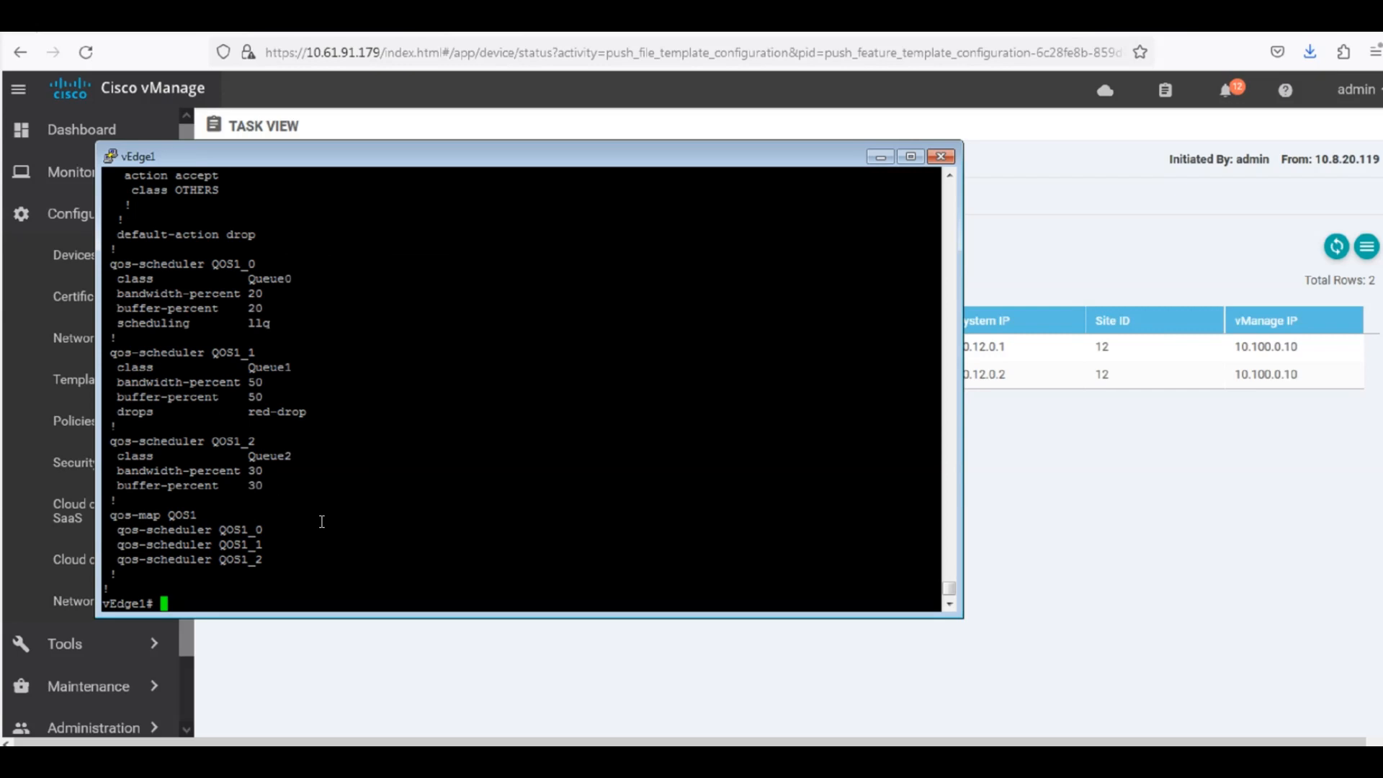
double_click(189, 515)
left_click(214, 512)
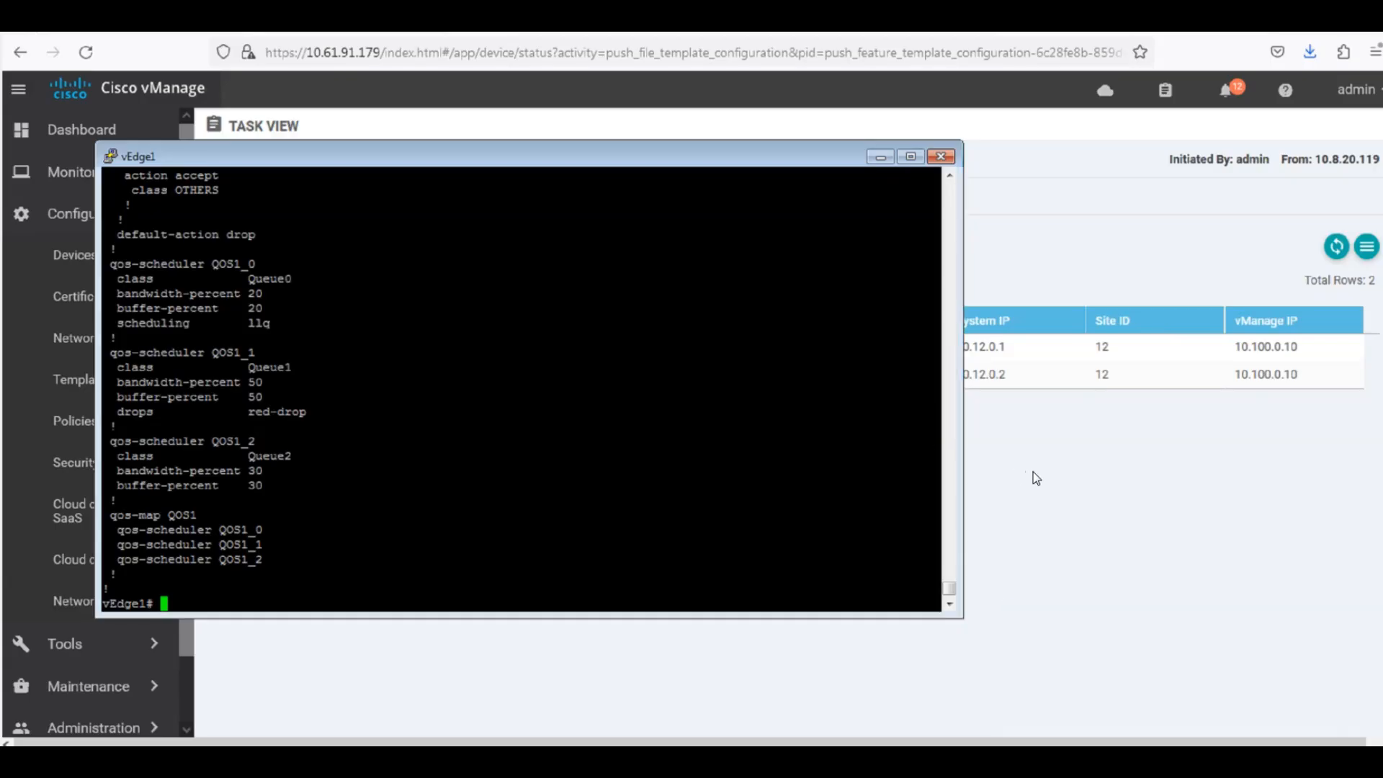
Return to vManage, filter the feature templates by vpn1, dual and int, and widen the Name column to show full names.
left_click(1033, 473)
left_click(93, 379)
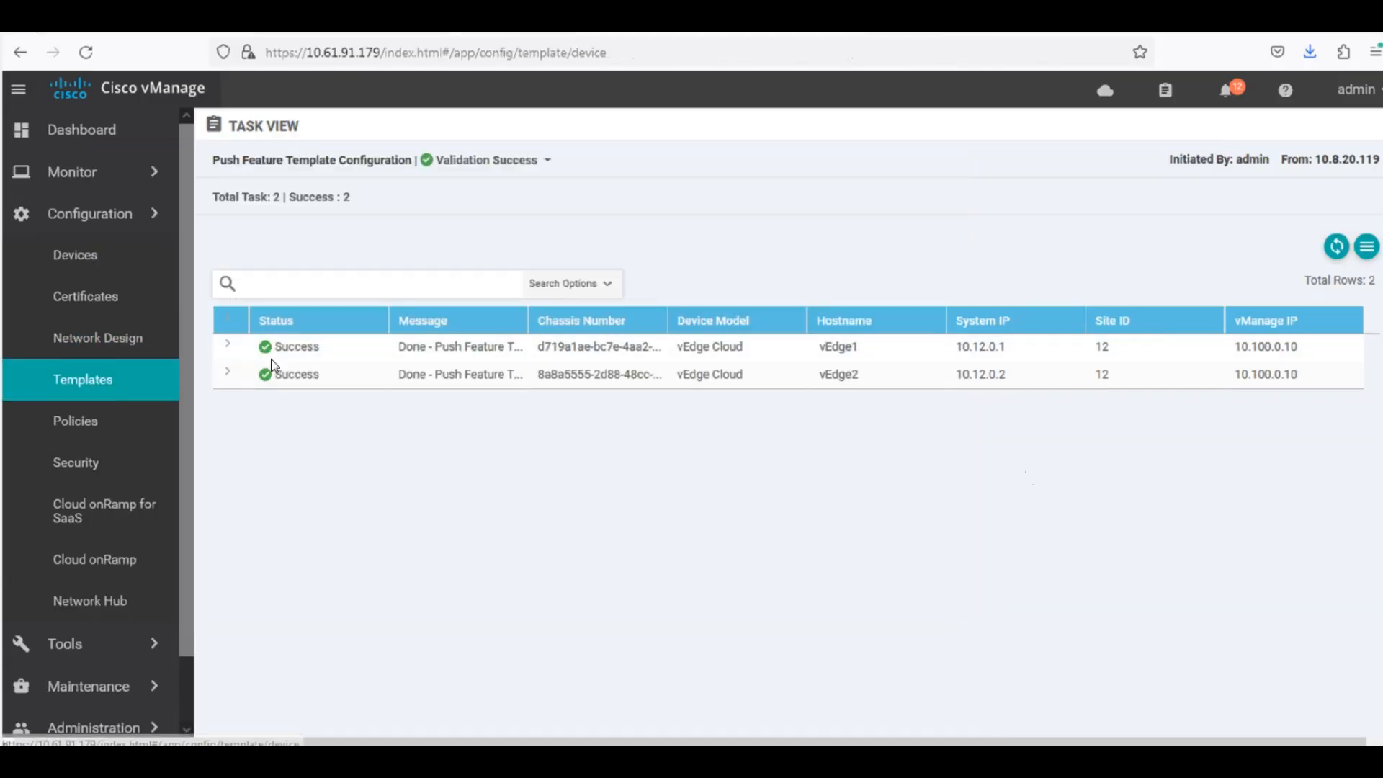
left_click(299, 158)
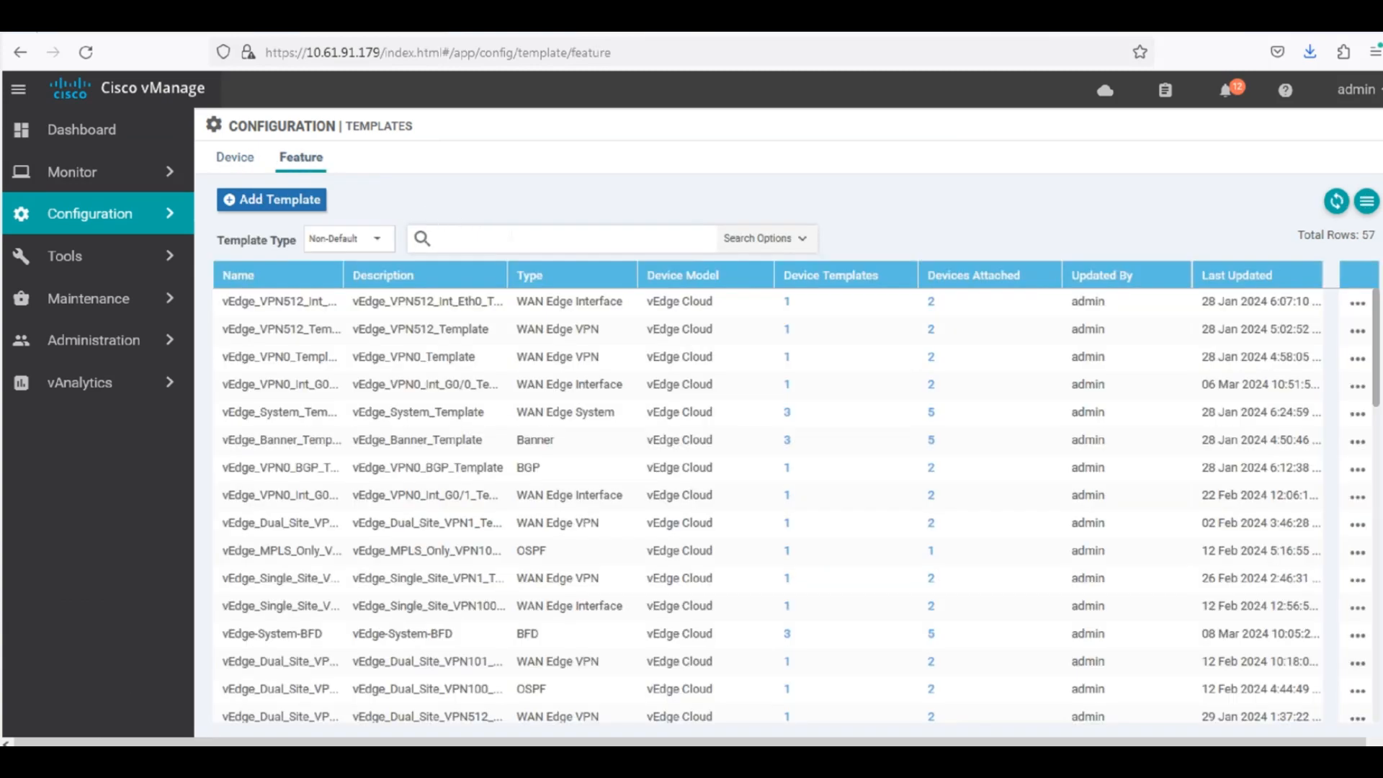
type("vpn1")
key("Return")
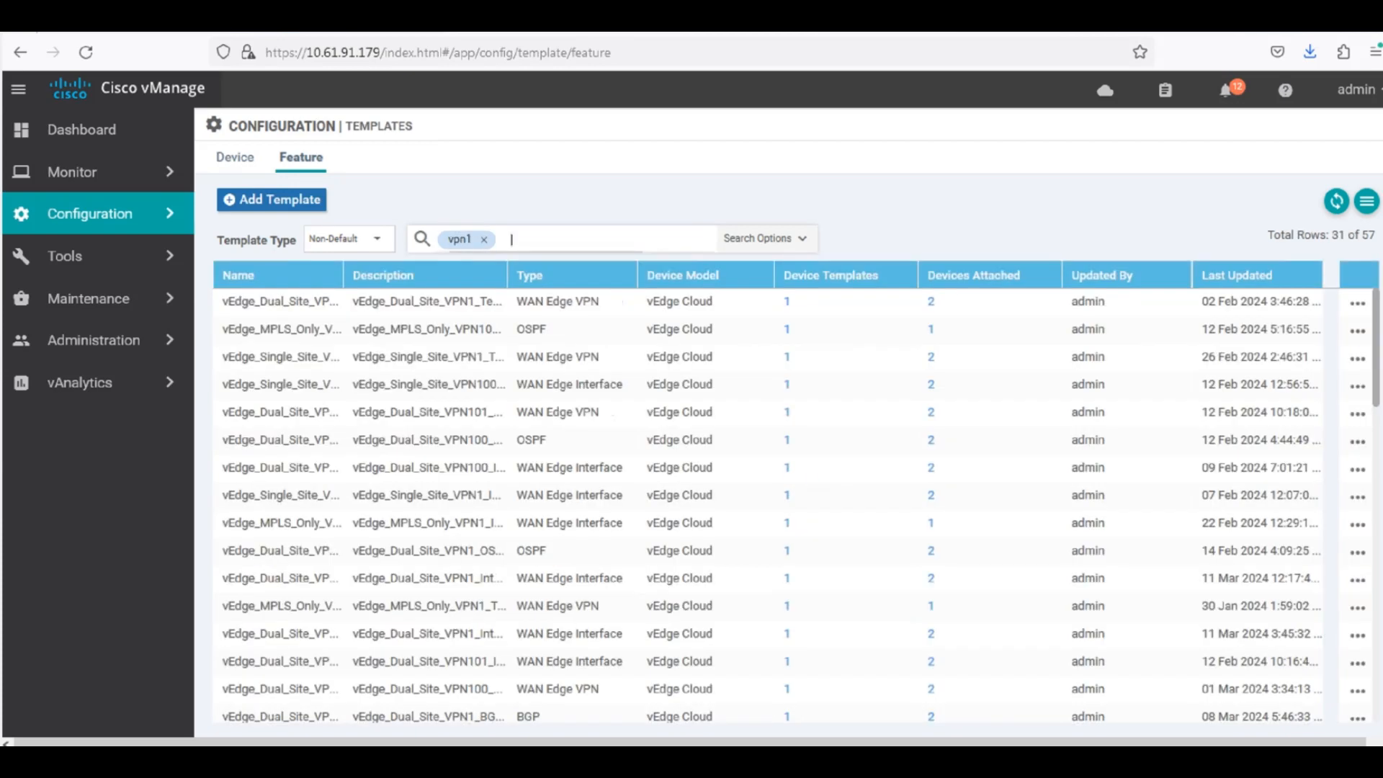
type("dual")
key("Return")
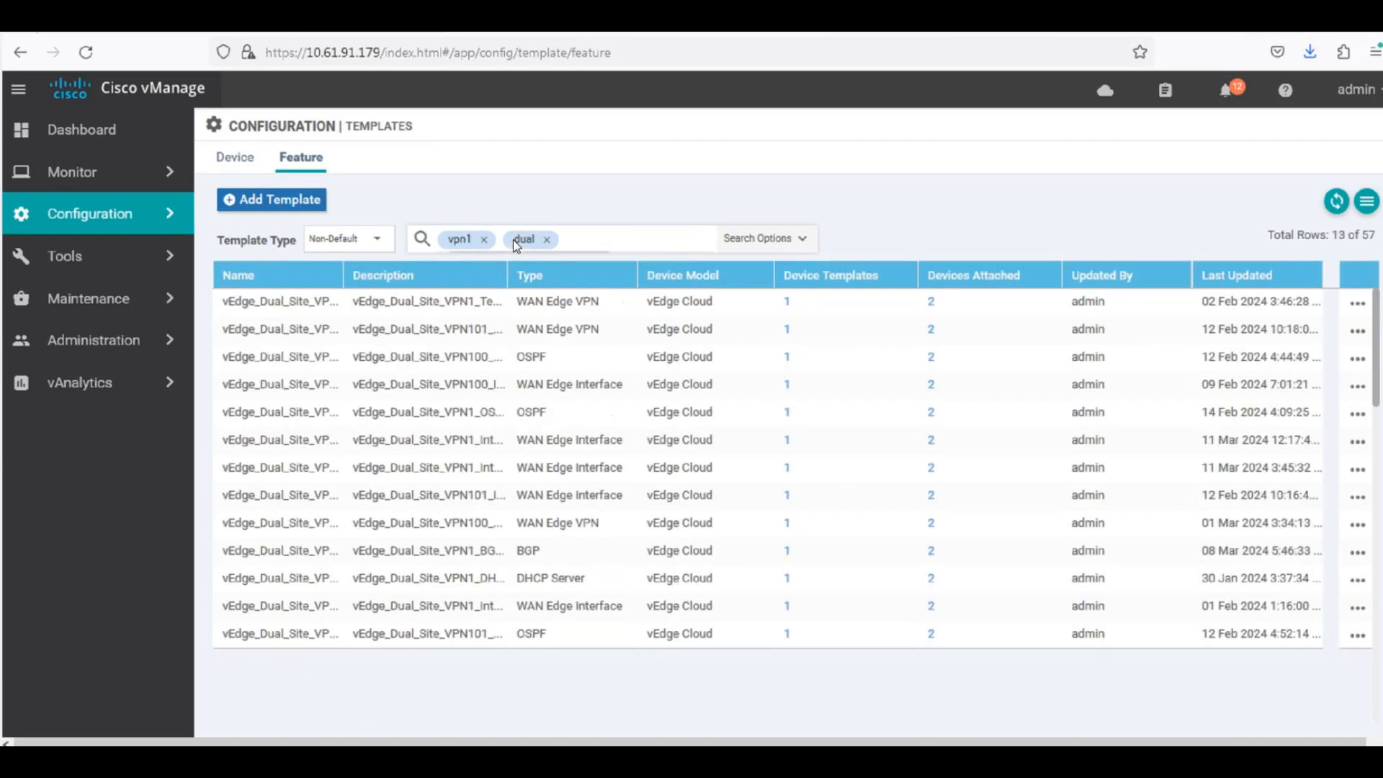
type("int")
key("Return")
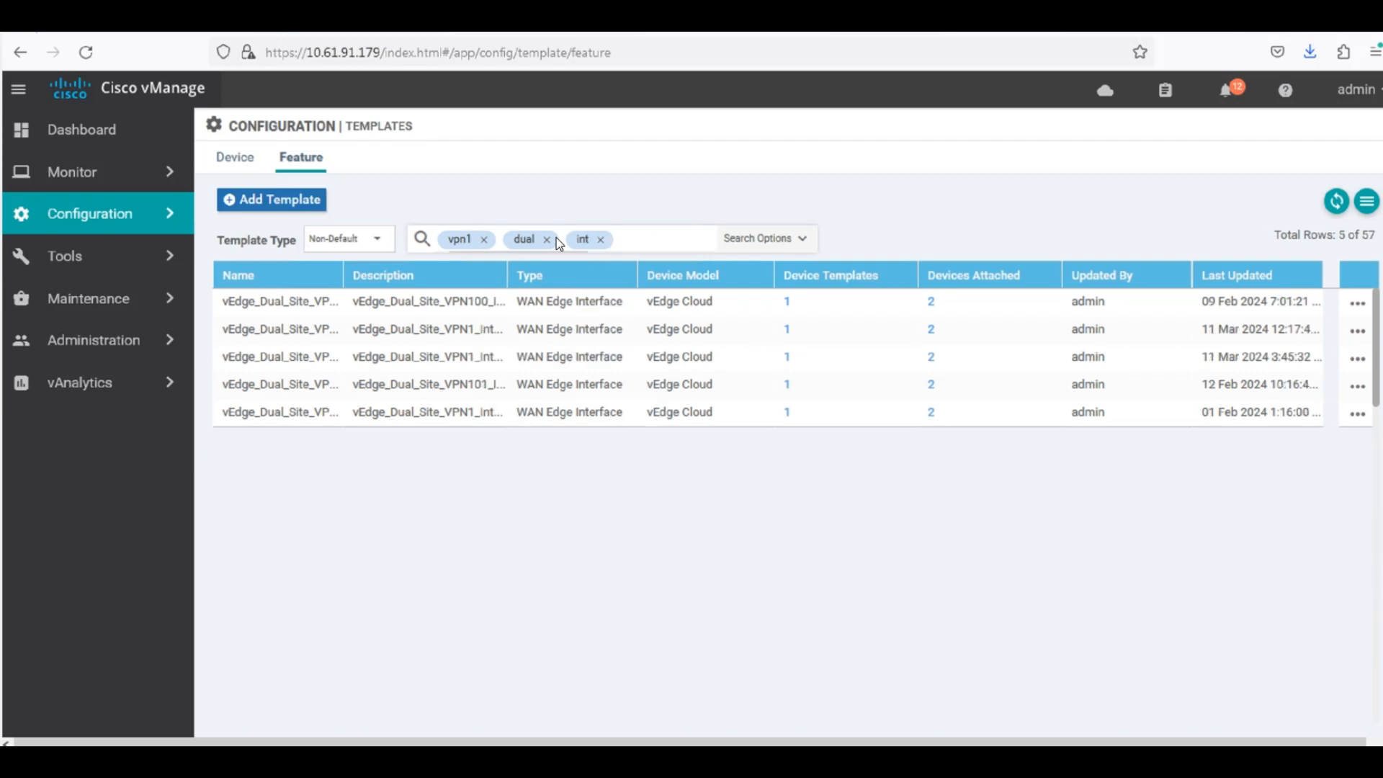
left_click_drag(479, 276, 481, 277)
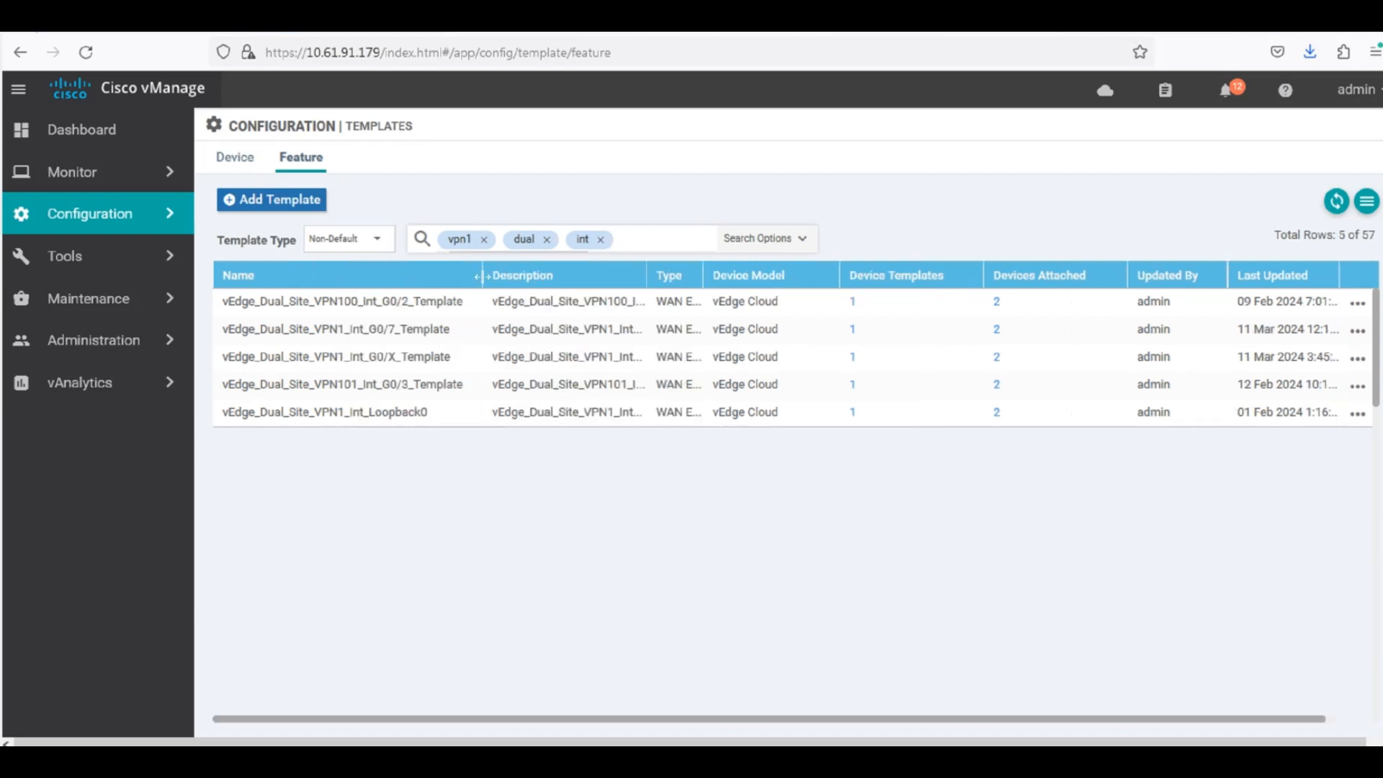
Open vEdge_Dual_Site_VPN1_Int_G0/X_Template for editing and go to its ACL/QoS settings.
left_click(1358, 358)
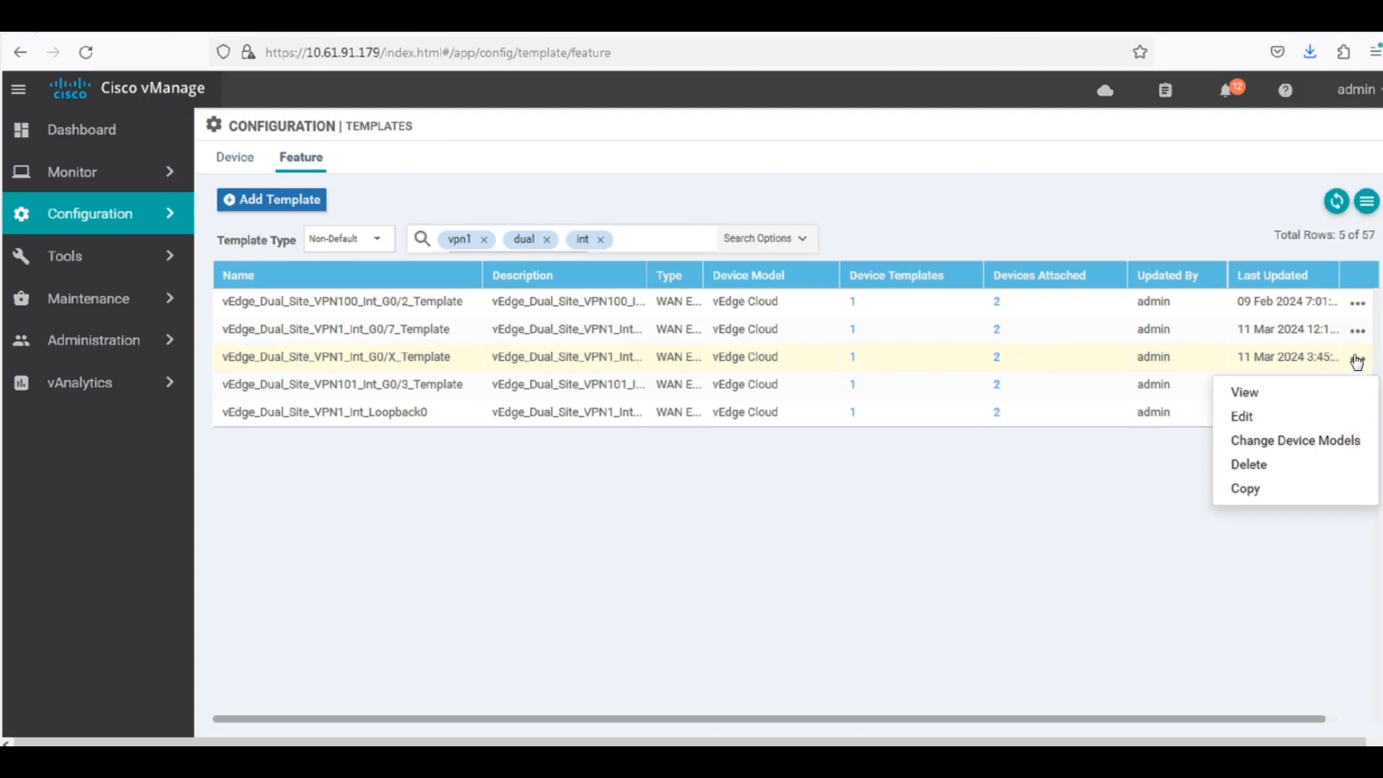
left_click(1281, 417)
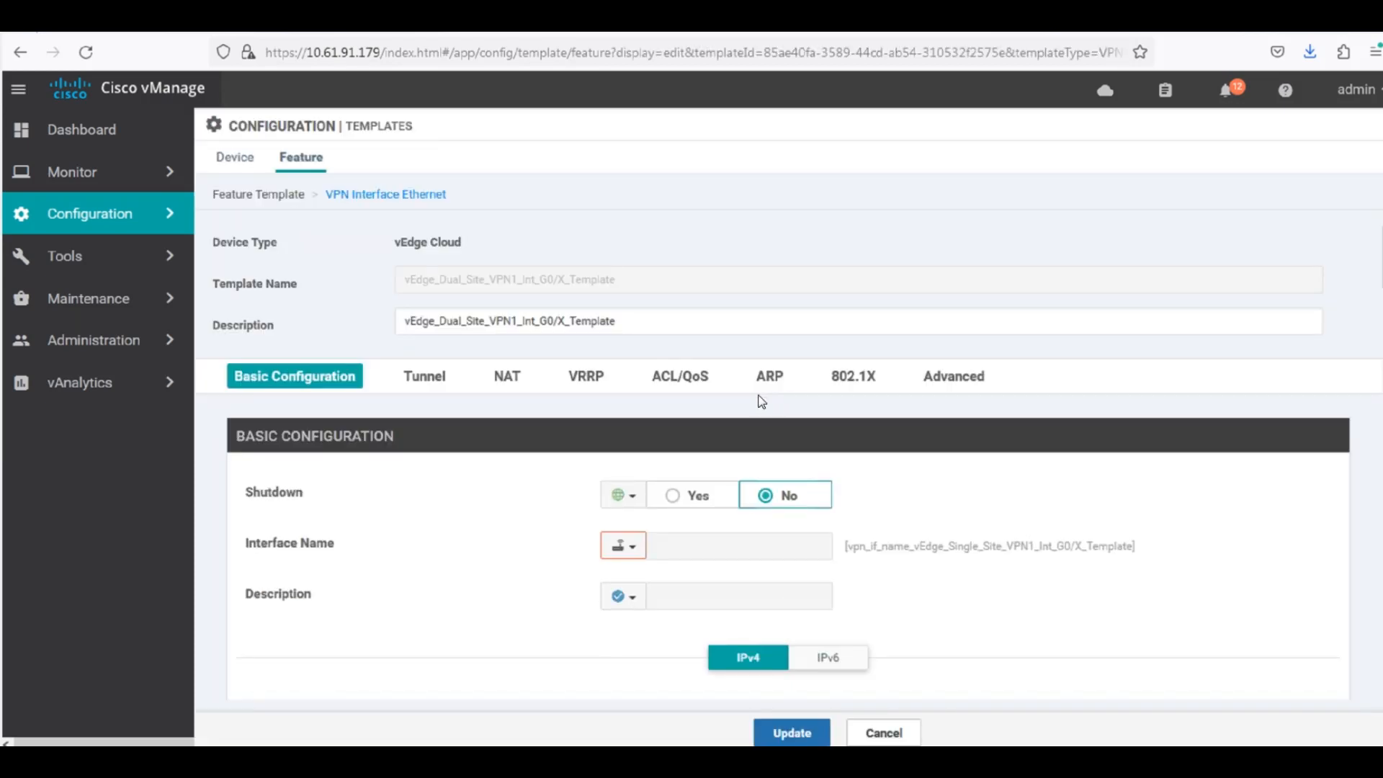
scroll(813, 422, "down", 2)
scroll(813, 422, "down", 3)
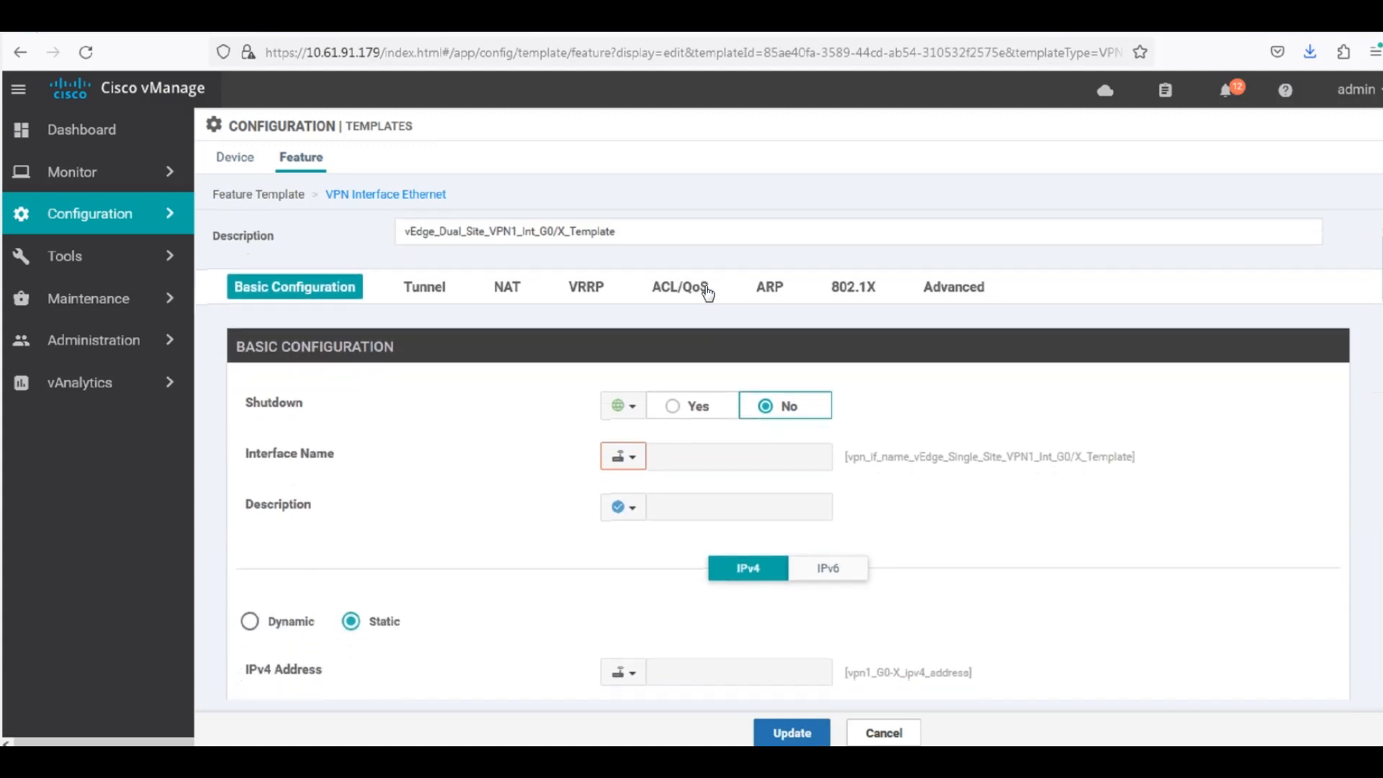
left_click(677, 229)
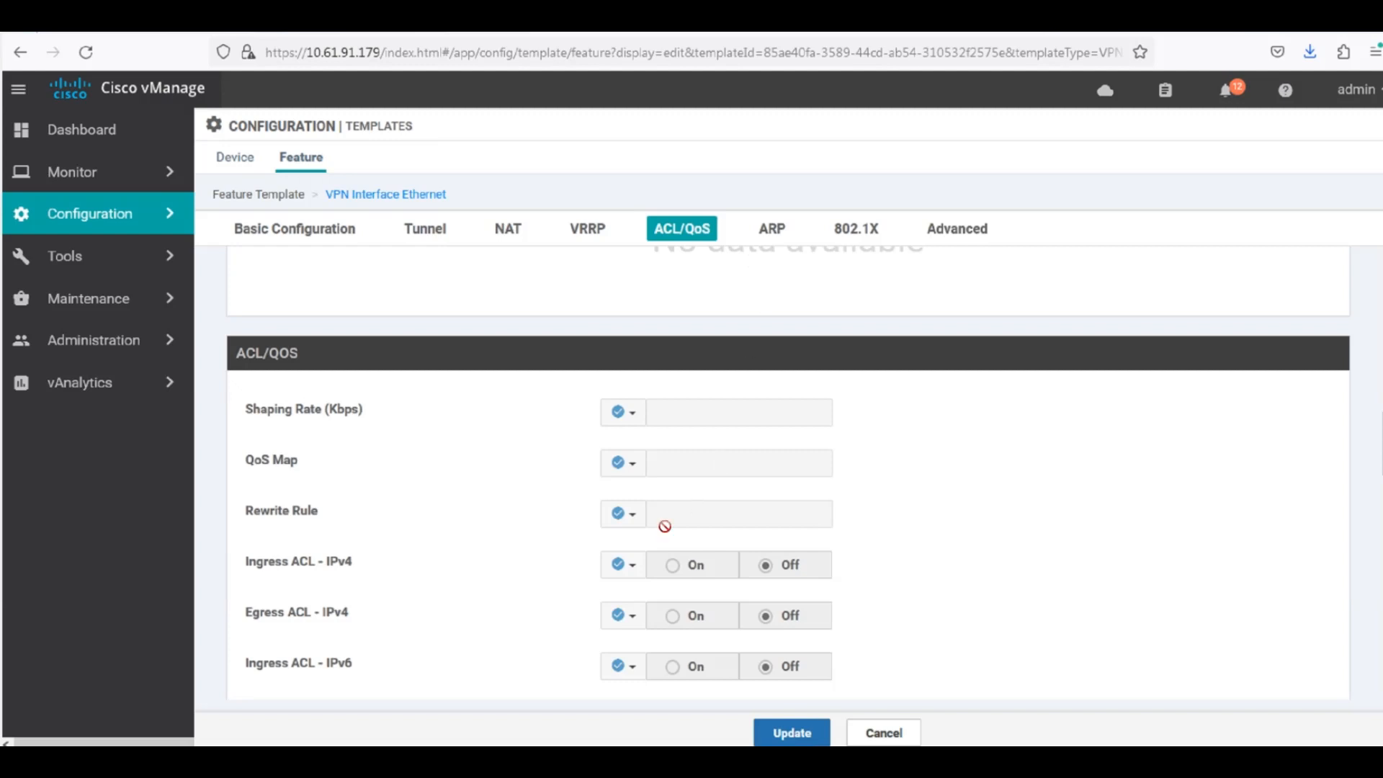
scroll(541, 567, "down", 2)
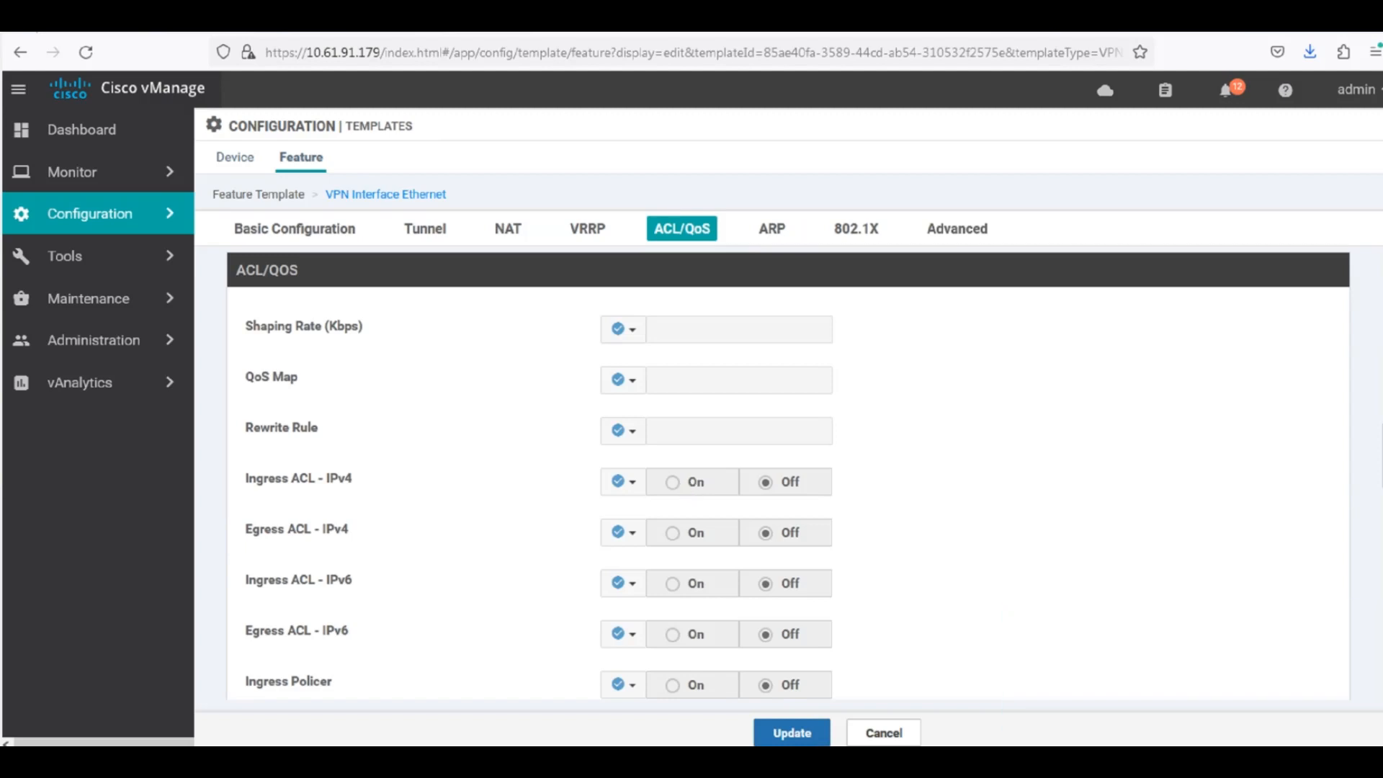
left_click(625, 381)
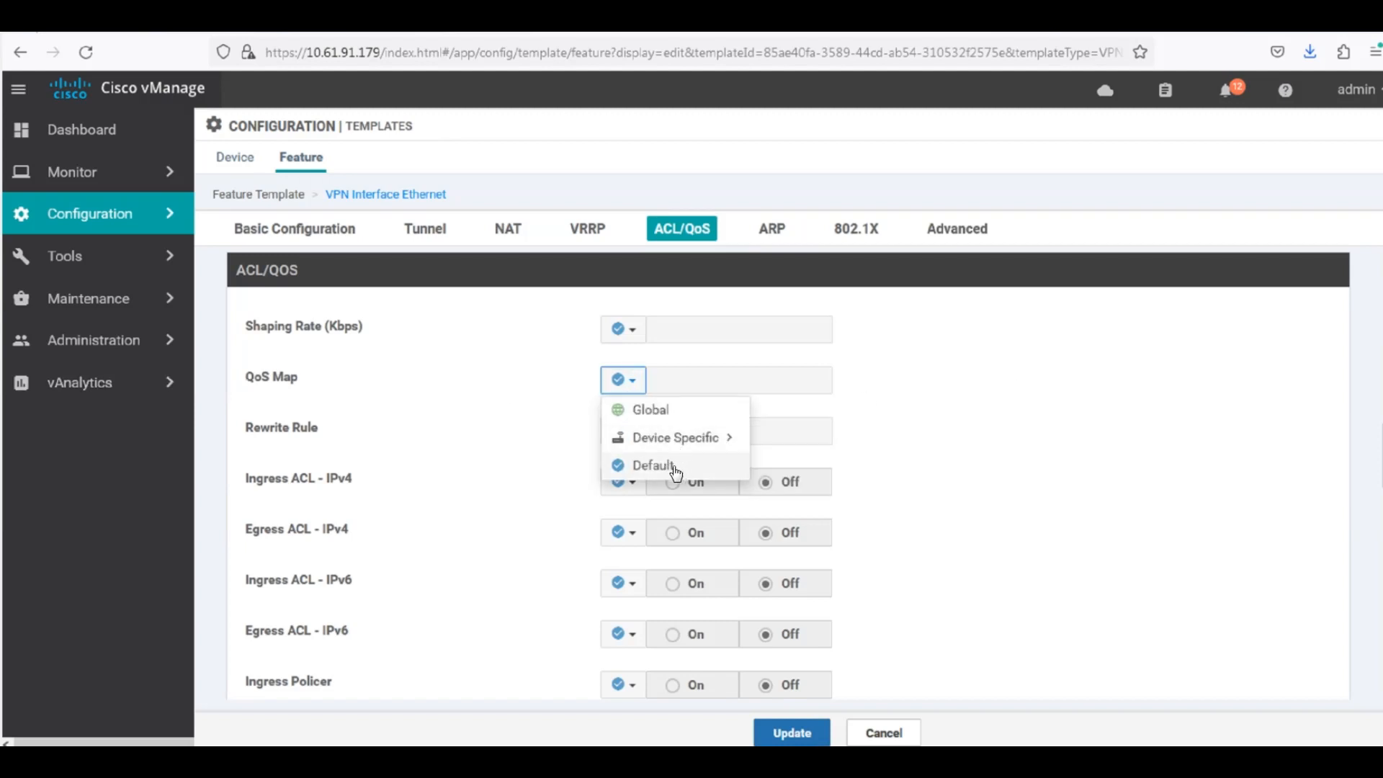
left_click(677, 469)
left_click(624, 379)
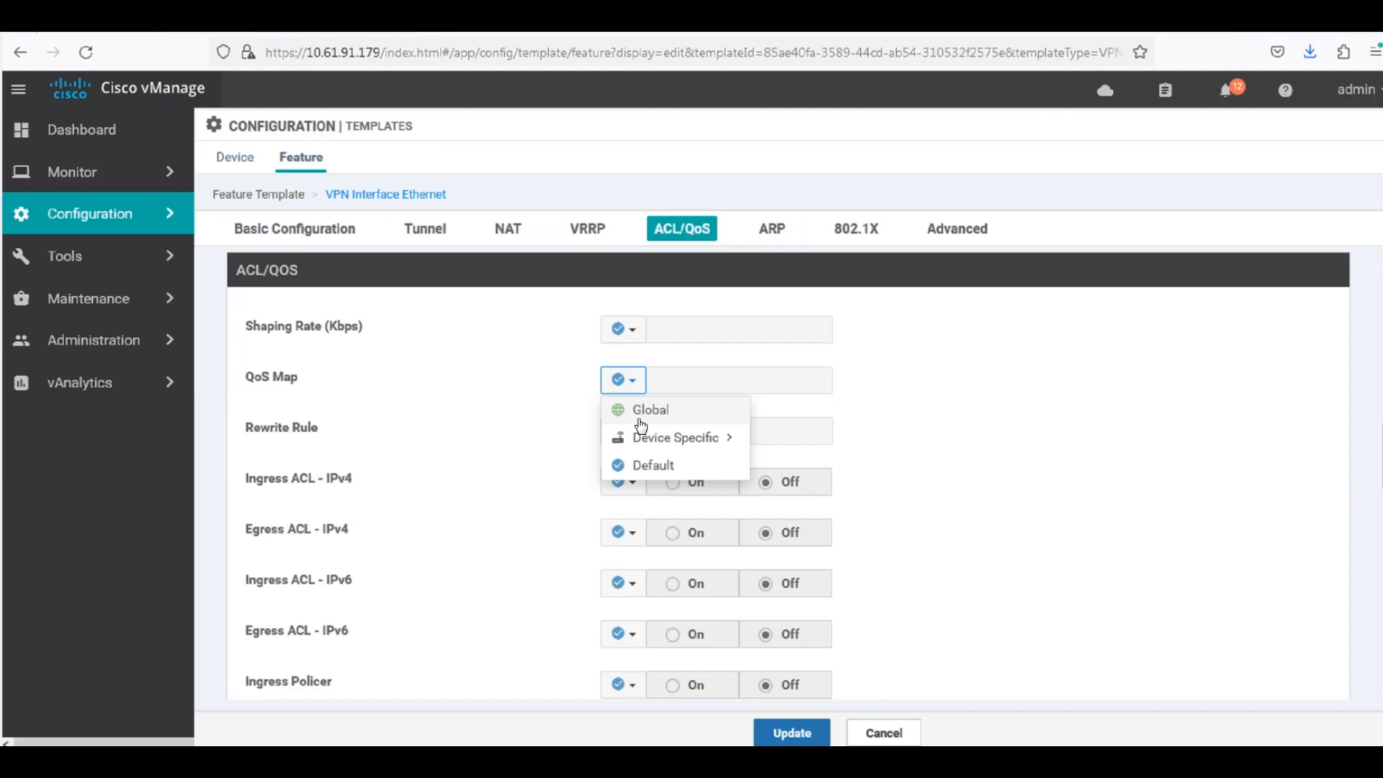
left_click(652, 470)
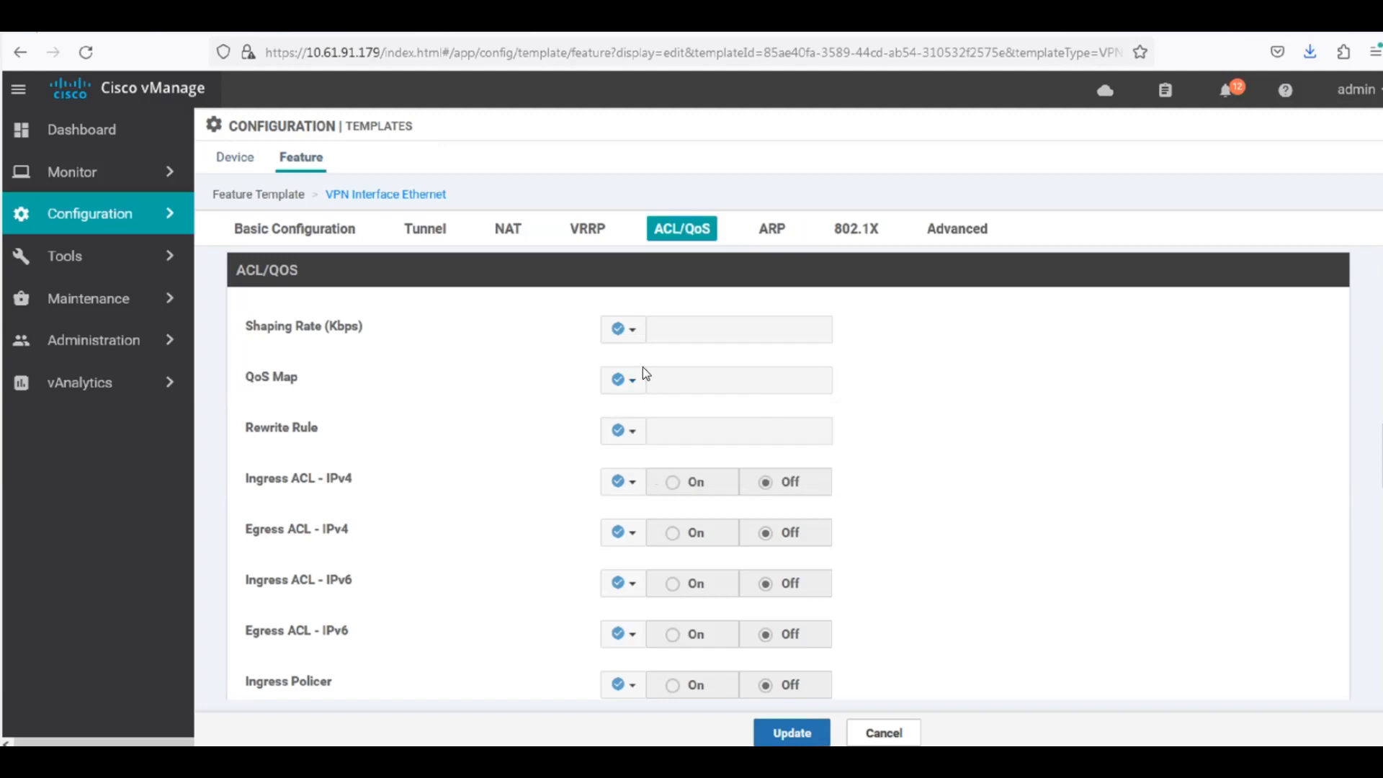
Change the QoS Map parameter to Global scope and enter QOS1 as its value.
left_click(624, 380)
left_click(654, 408)
left_click(687, 379)
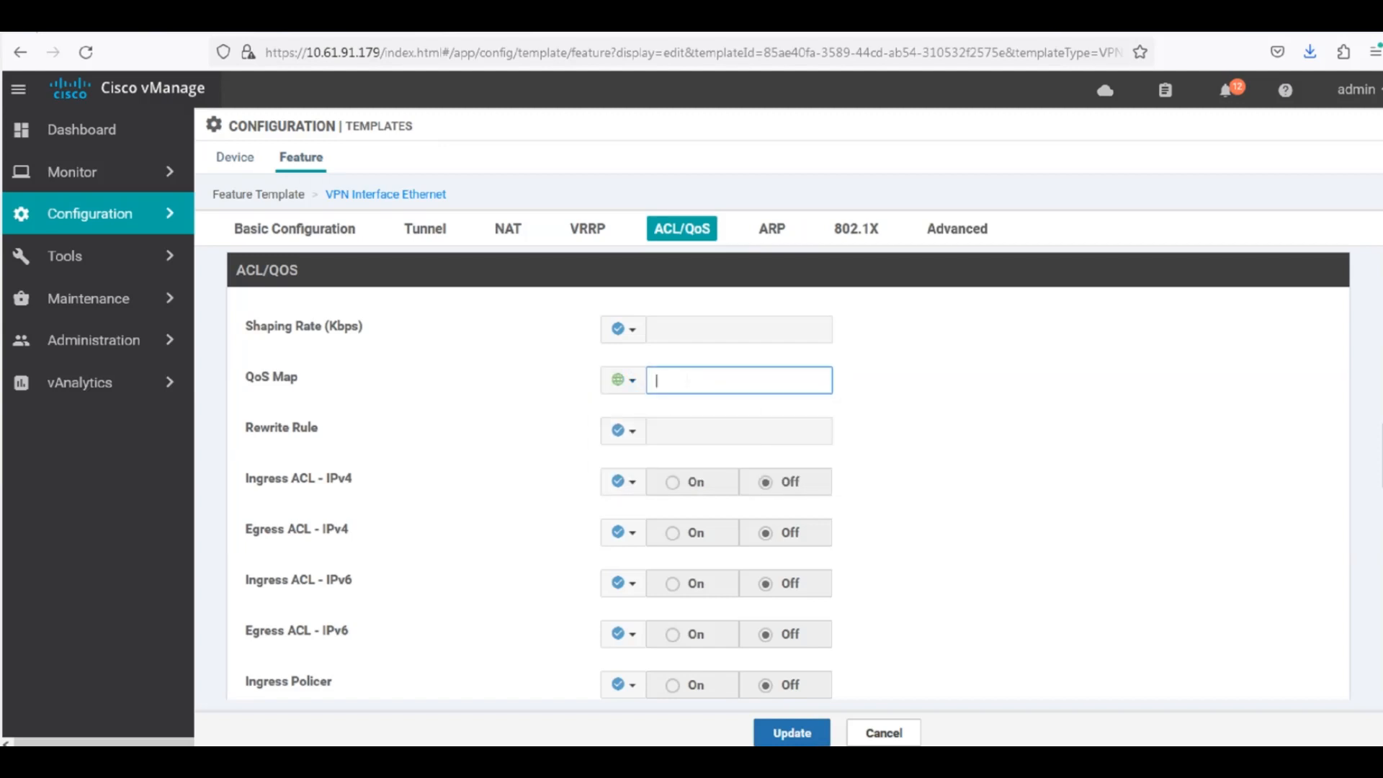
type("QOS1")
Save the feature template update and proceed to the configuration preview for the attached dual-site devices.
left_click(788, 735)
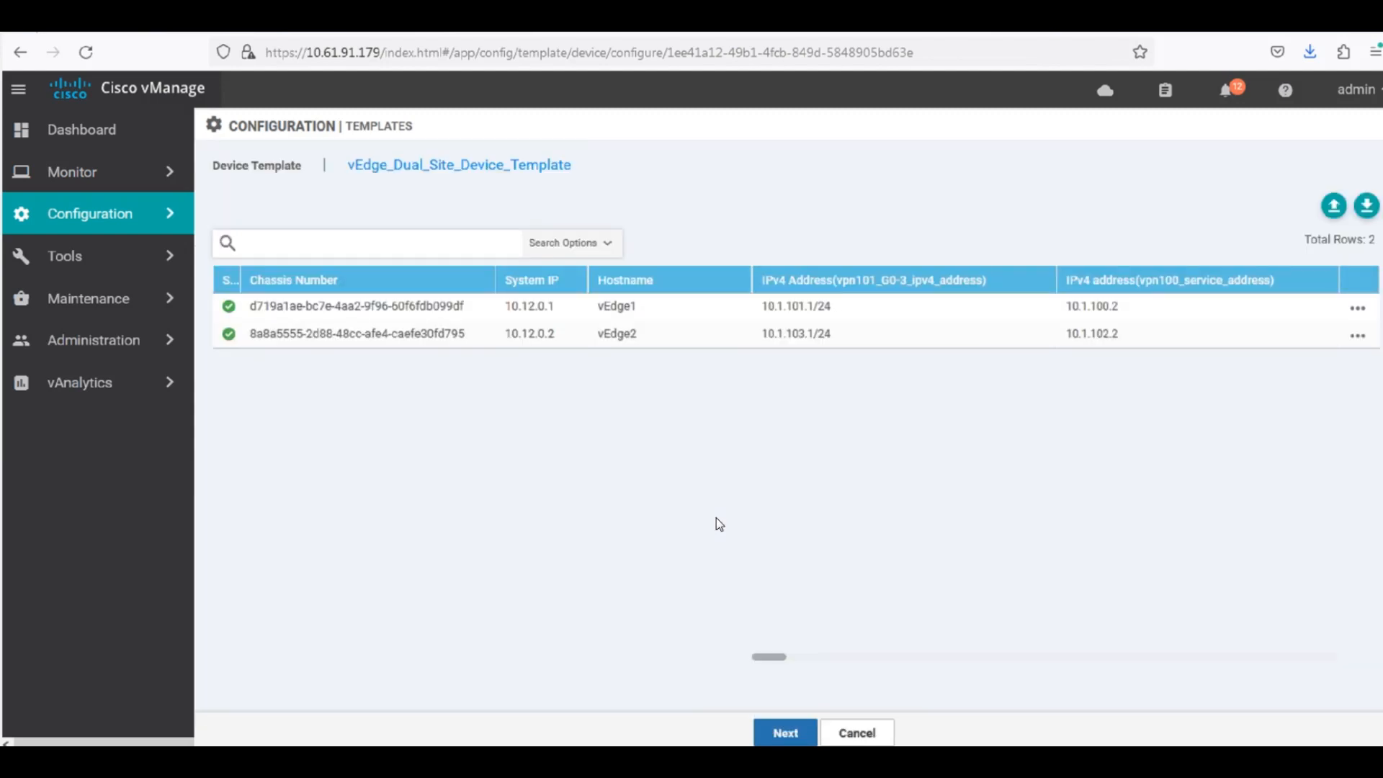
left_click(792, 733)
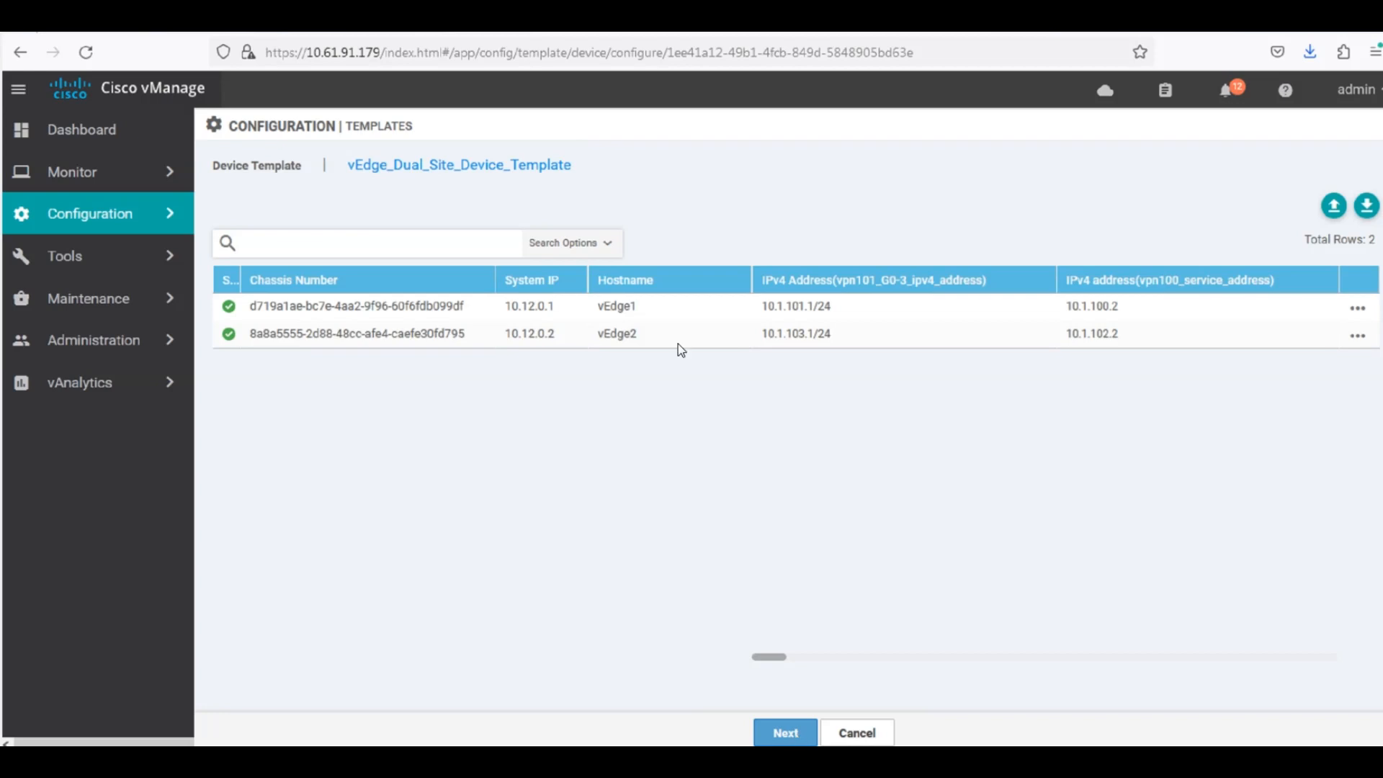
left_click(793, 728)
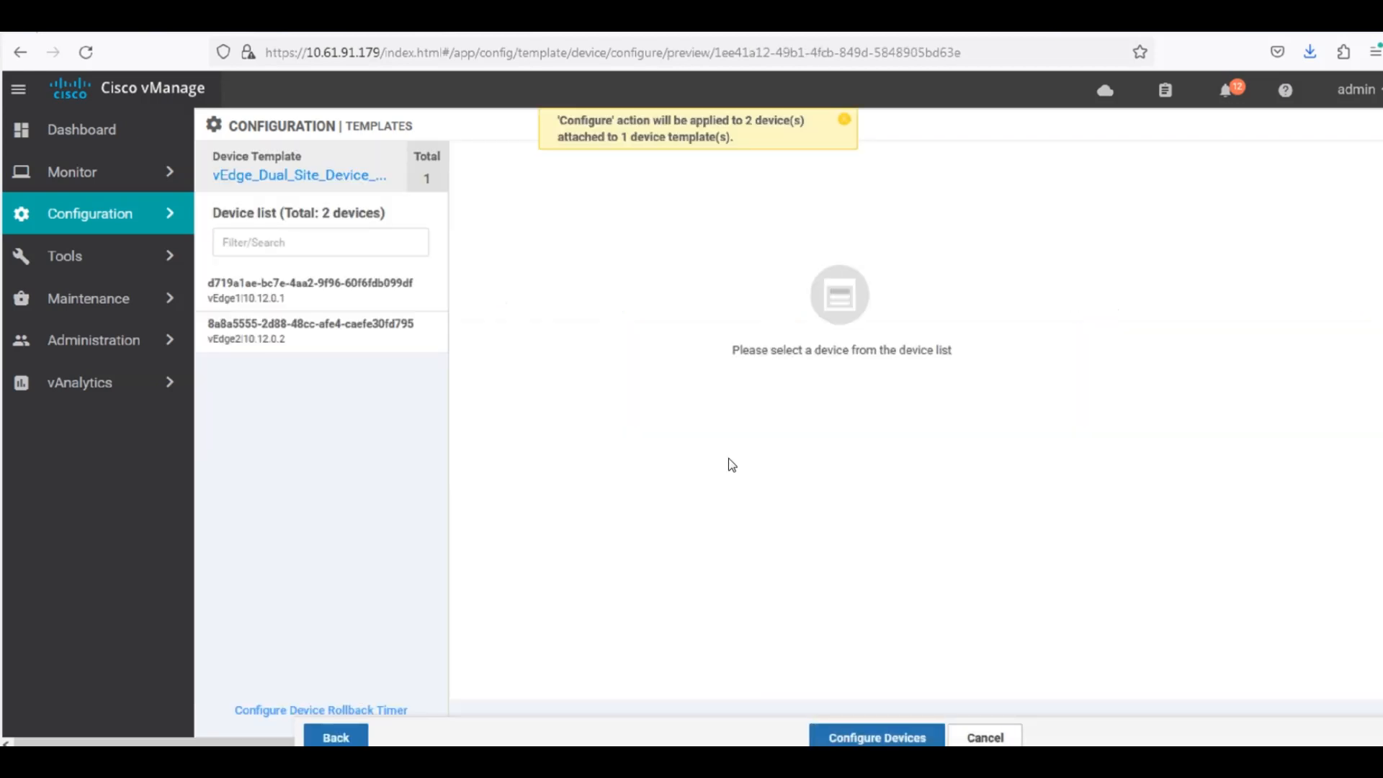
Compare vEdge1's local and new configurations and examine the change under the VPN 1 interface.
left_click(288, 287)
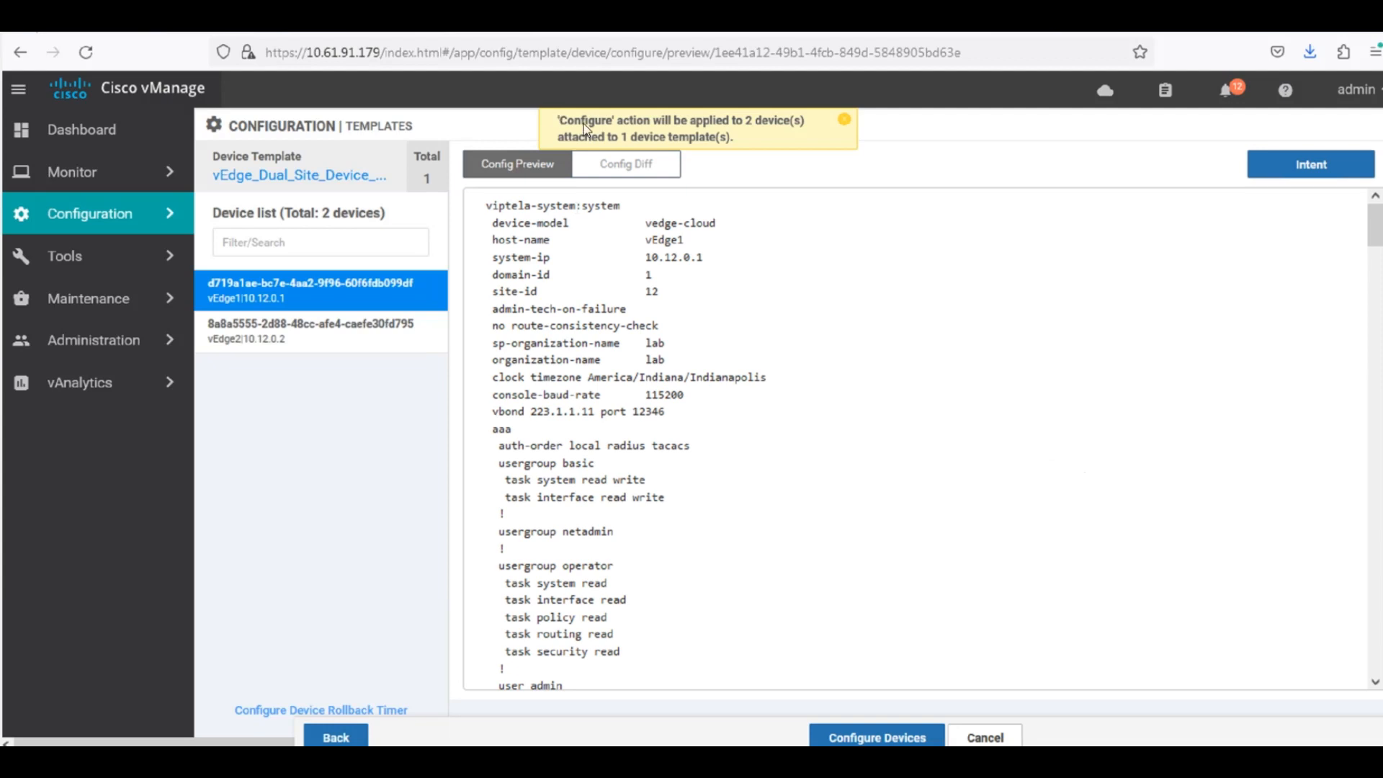
left_click(623, 165)
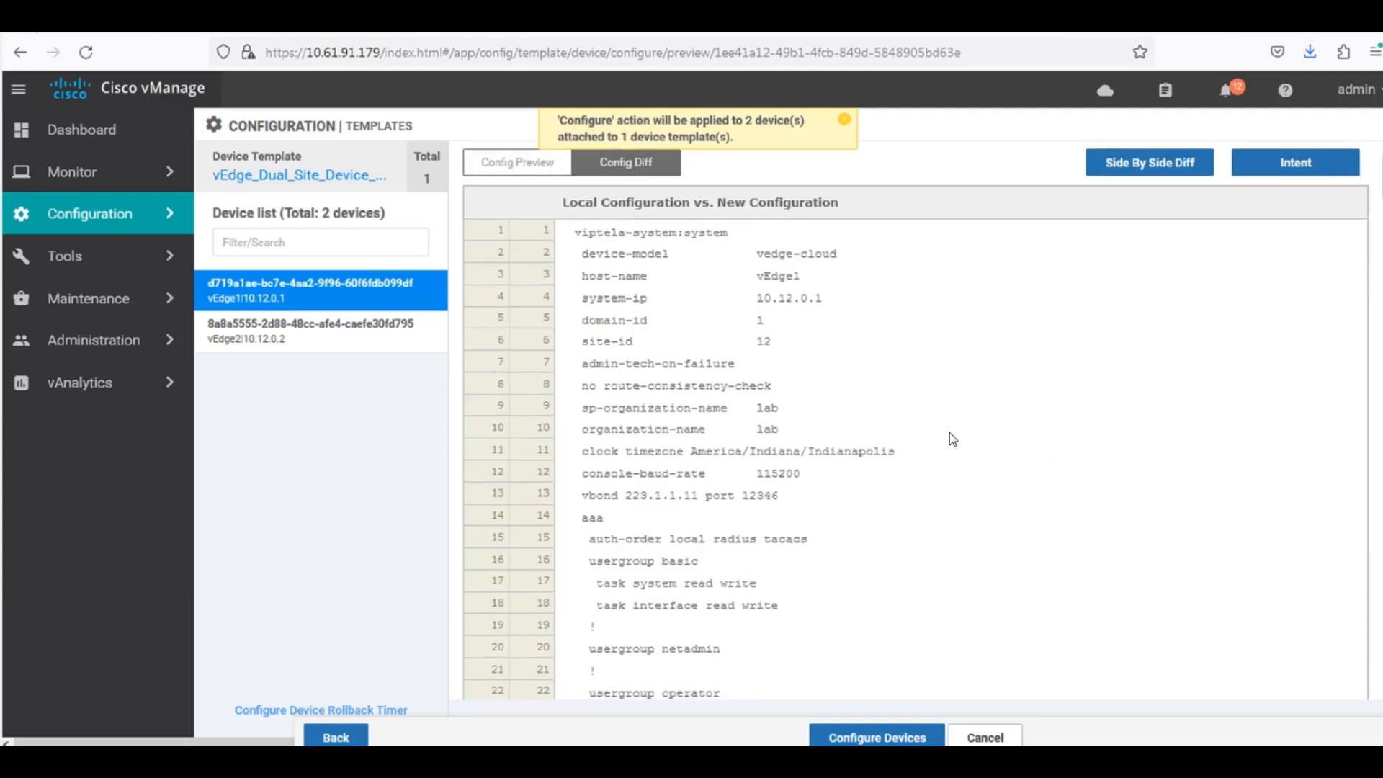
scroll(950, 432, "down", 3)
scroll(969, 453, "down", 15)
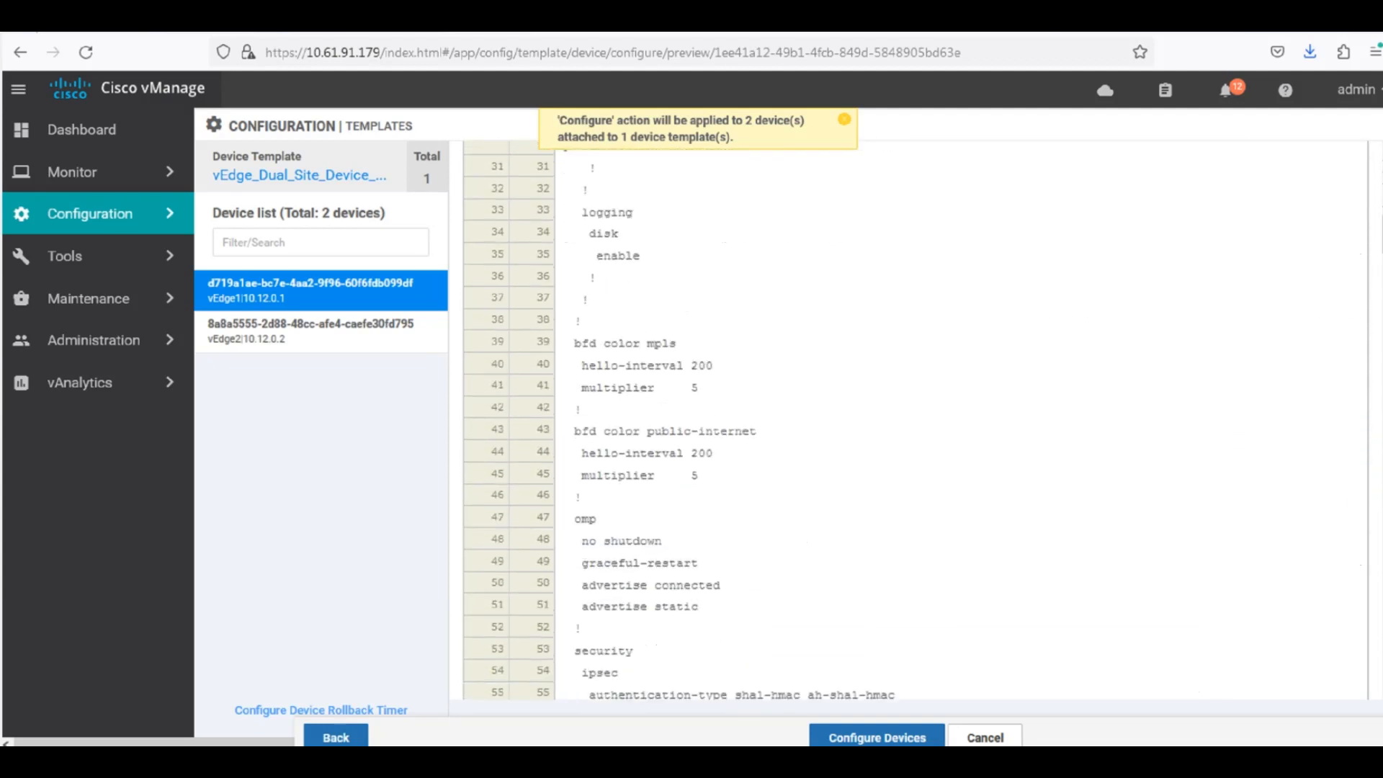
scroll(915, 425, "down", 5)
scroll(915, 425, "down", 20)
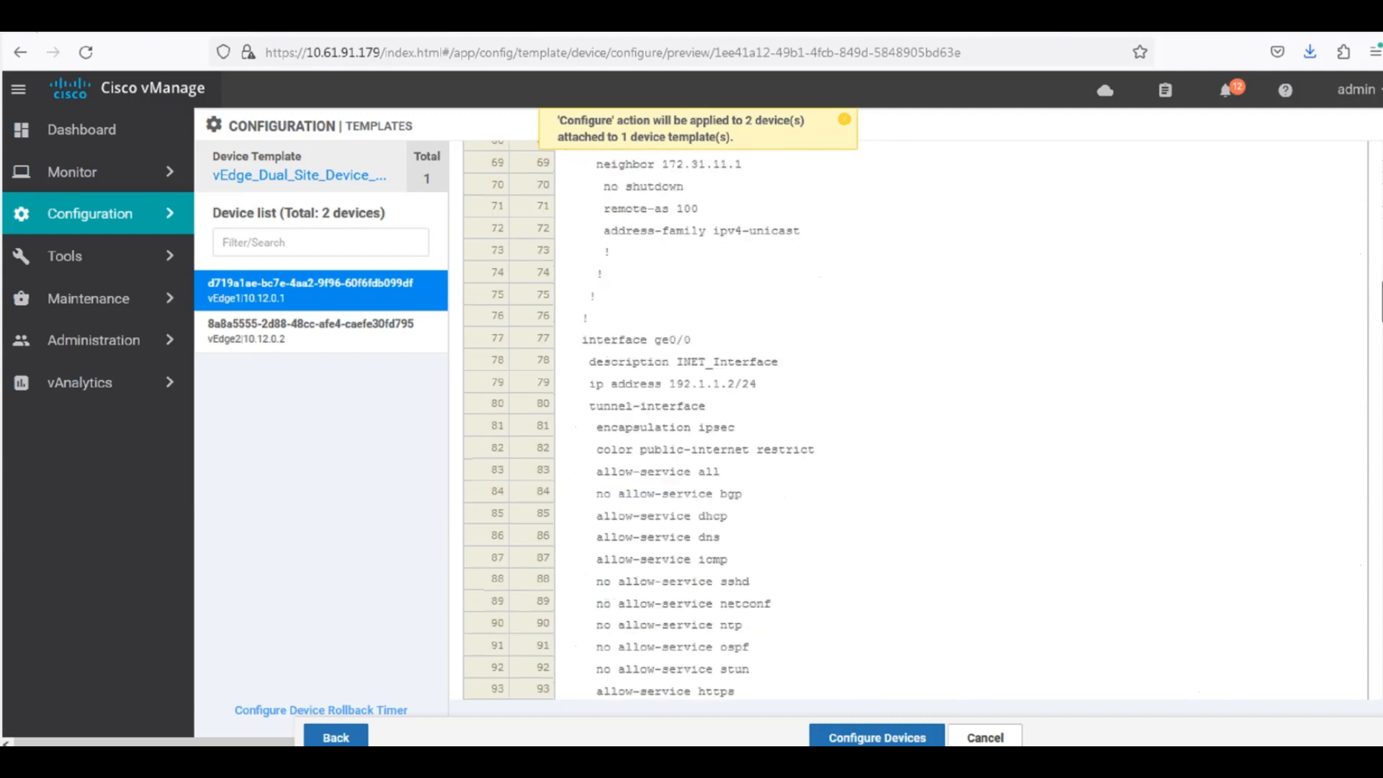
scroll(953, 333, "up", 2)
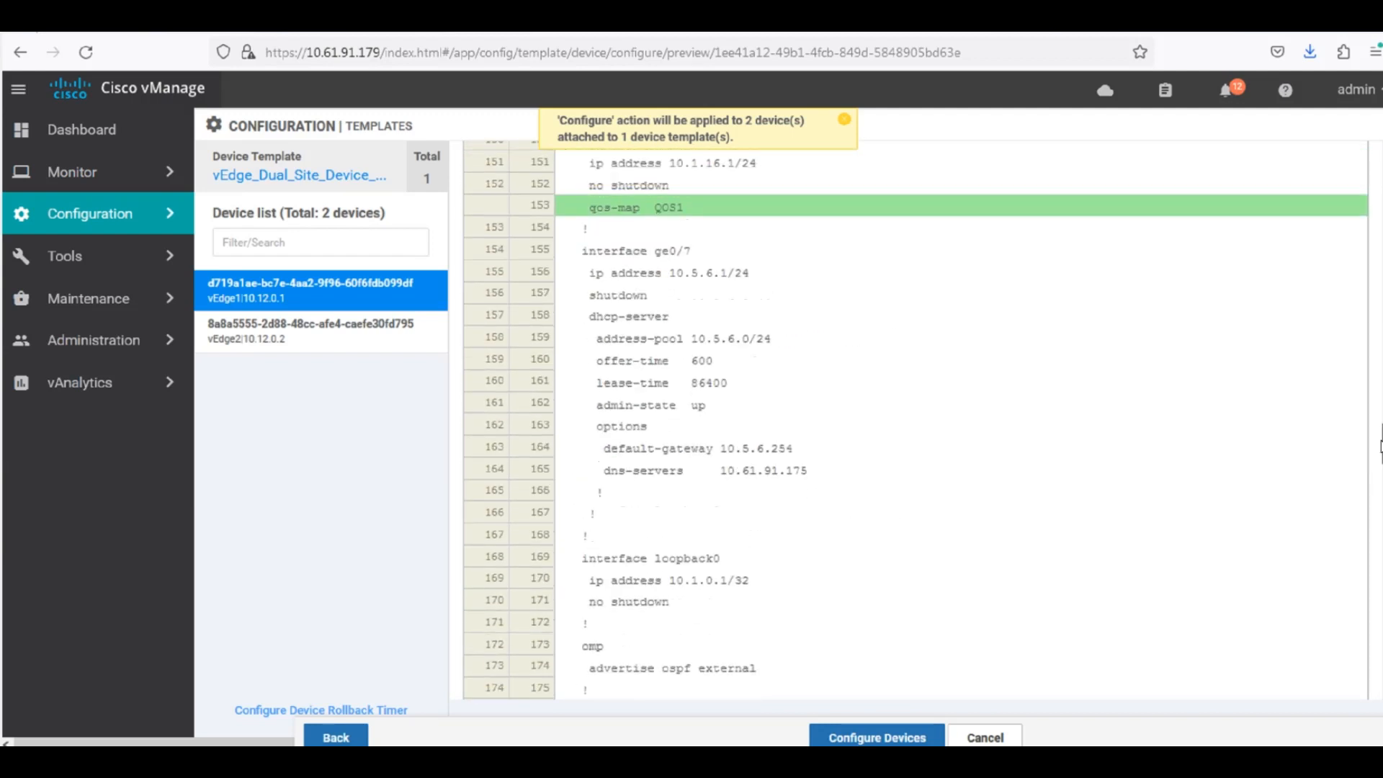
scroll(819, 301, "up", 5)
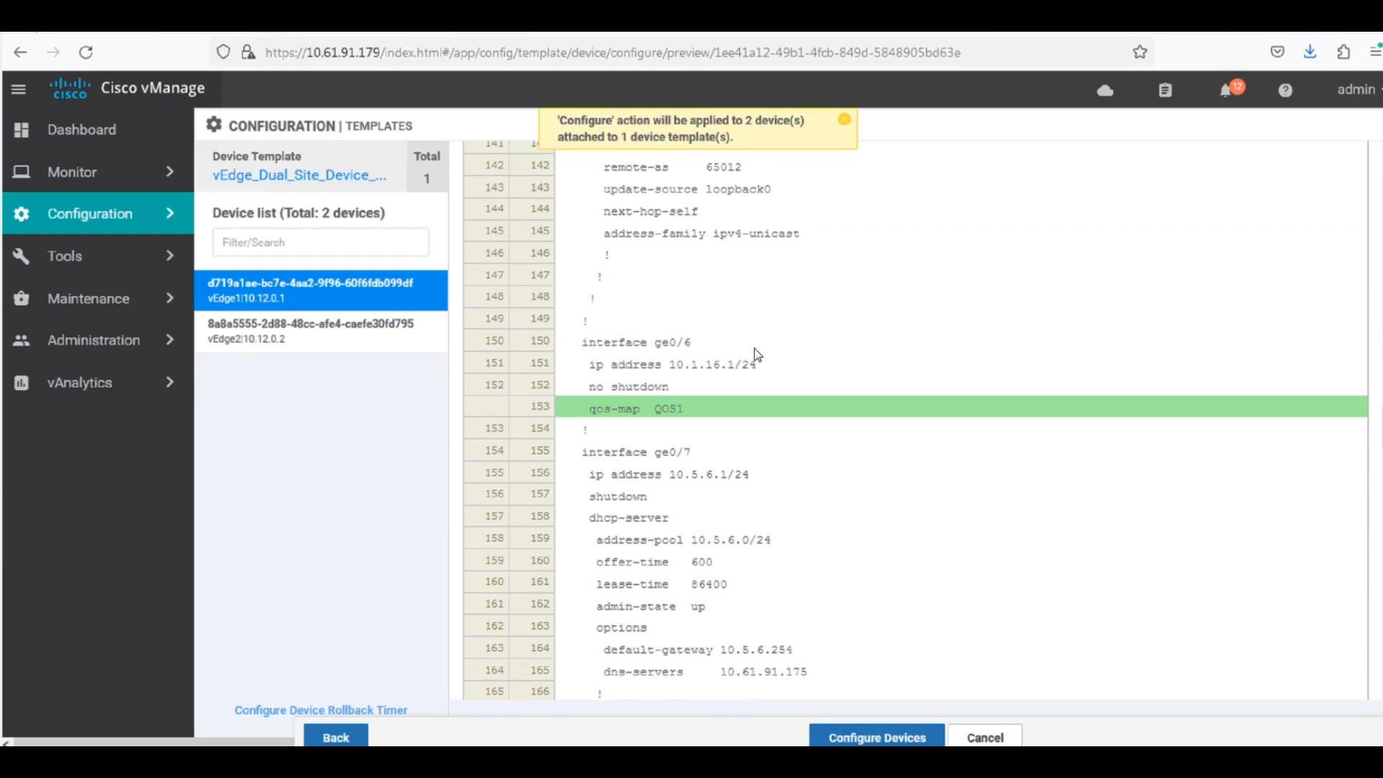
Push the configuration to both vEdges, confirming the changes on 2 devices, and refresh the task status.
left_click(857, 730)
left_click(462, 425)
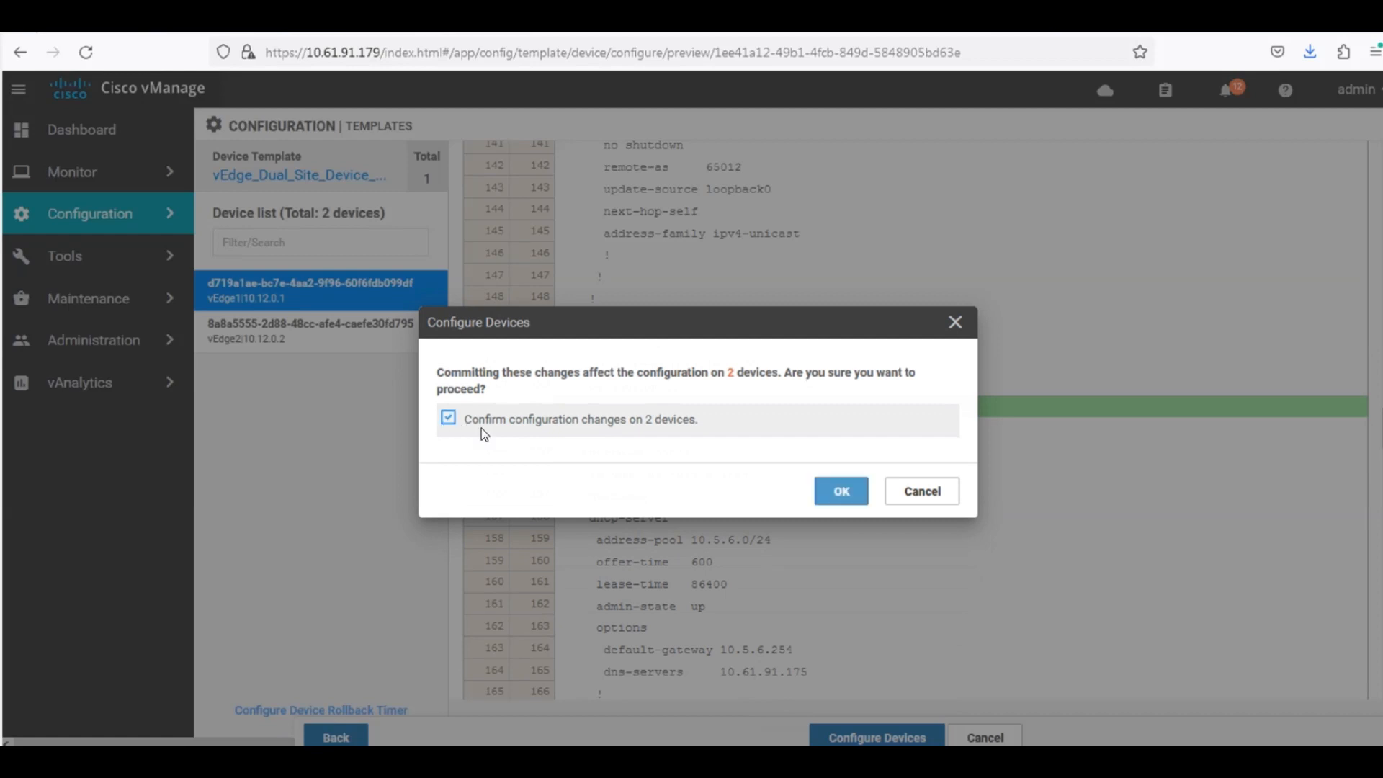
left_click(857, 494)
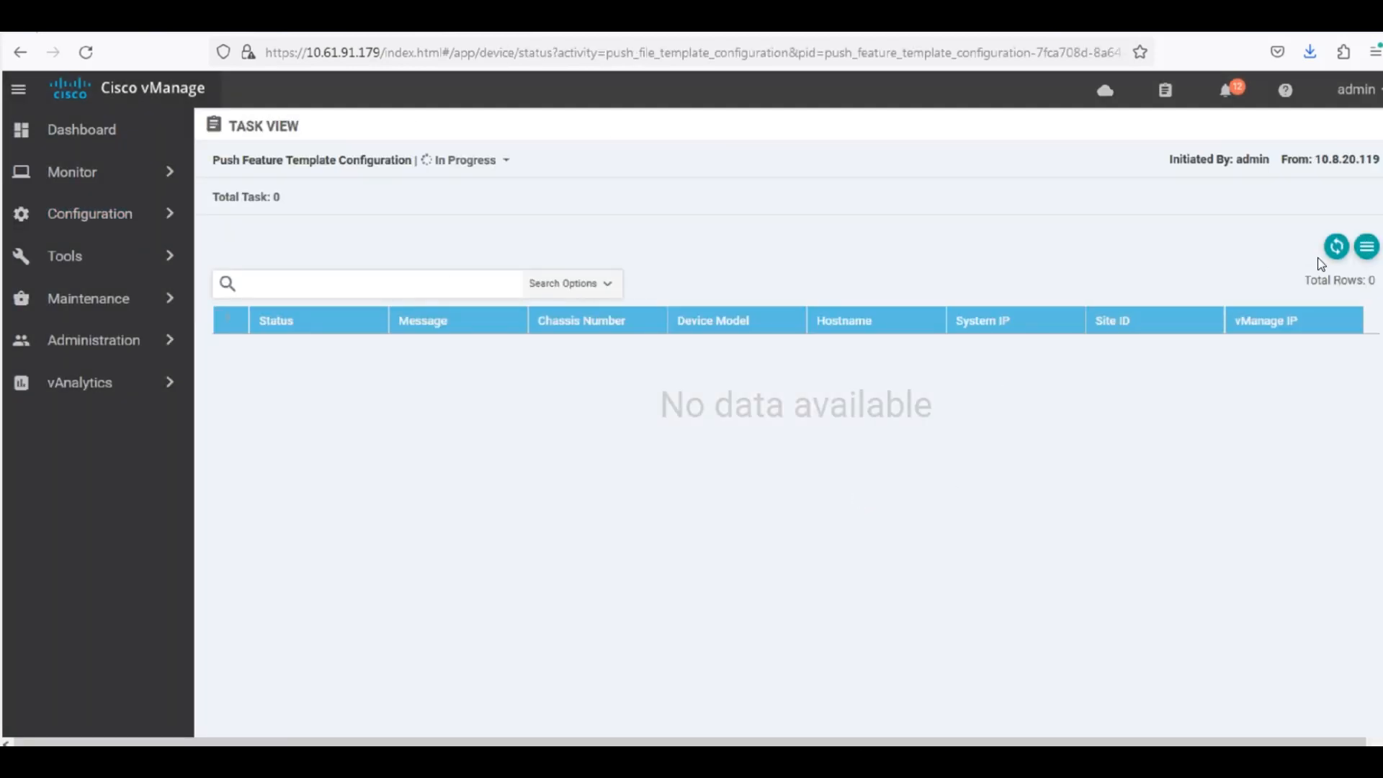
left_click(1337, 247)
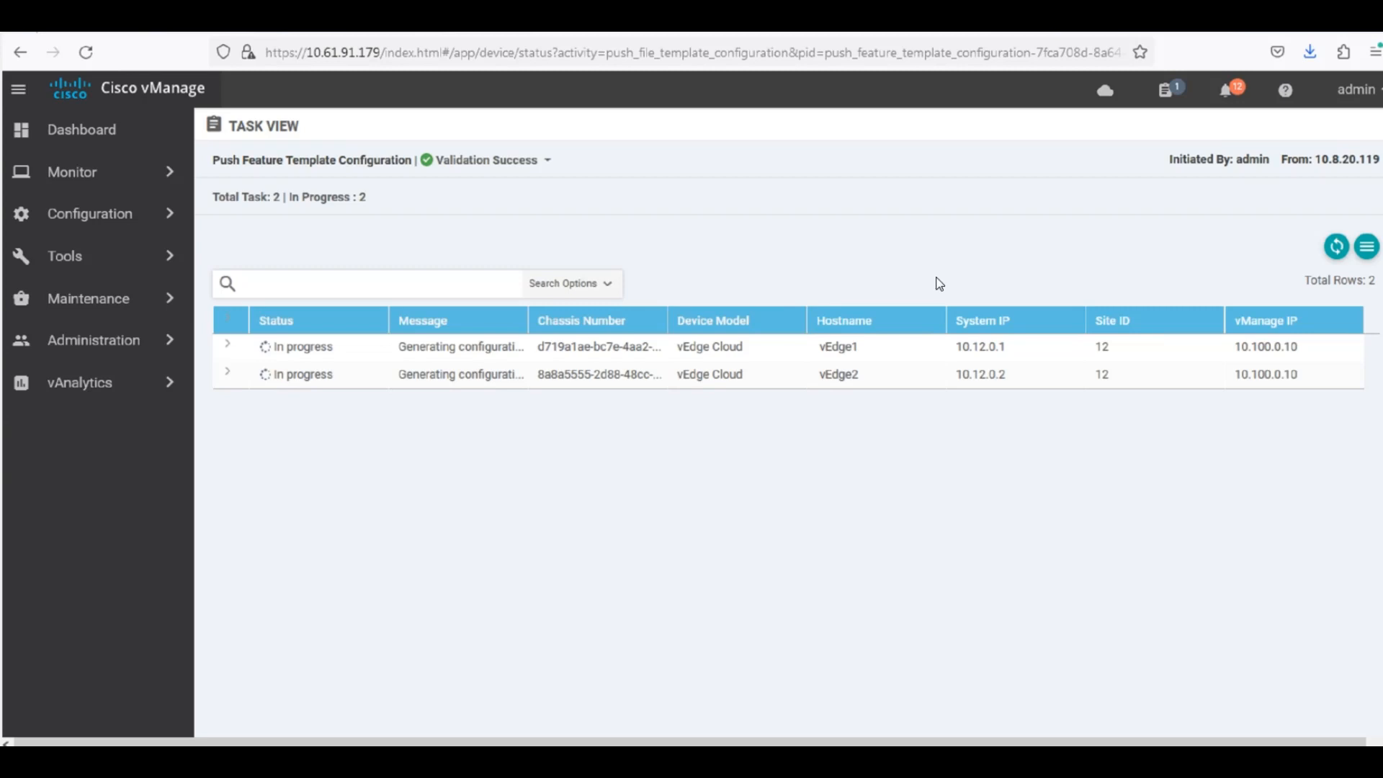
left_click(1338, 255)
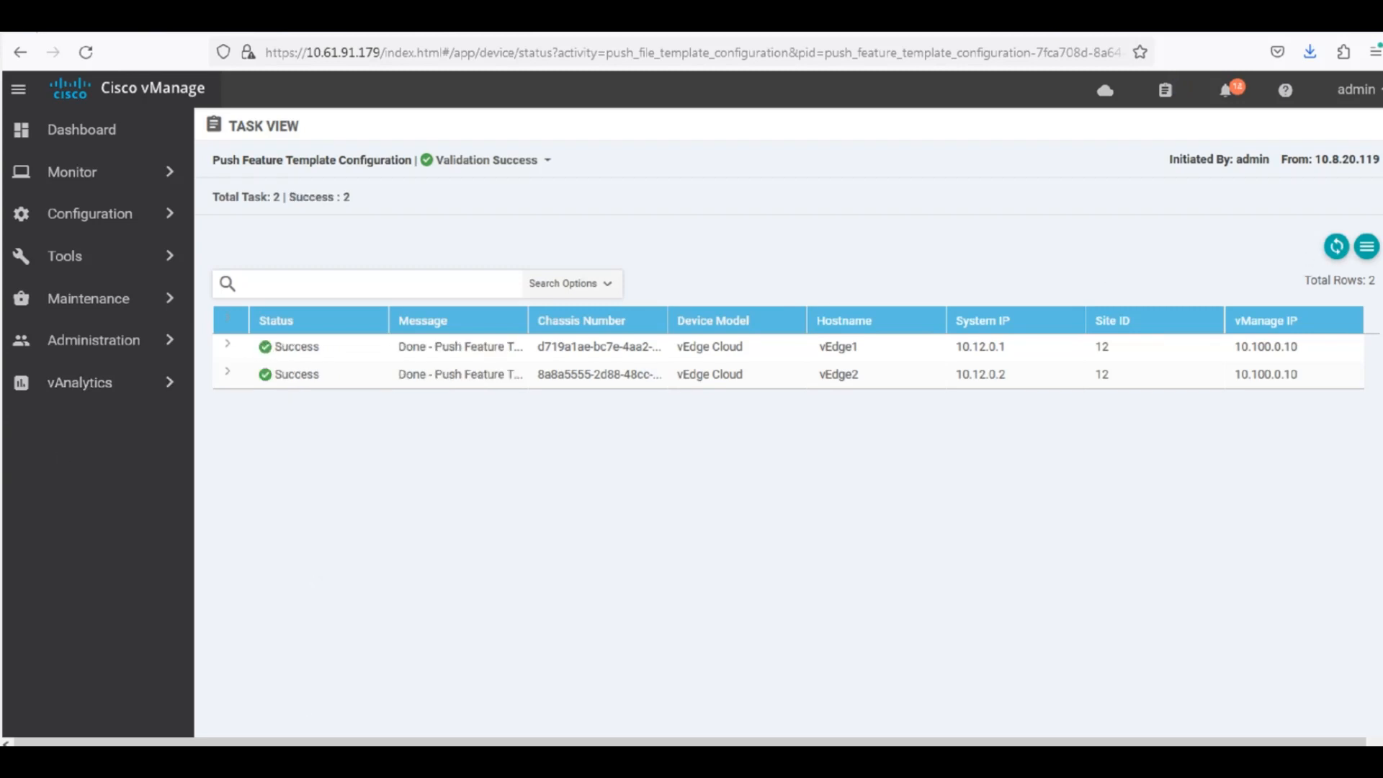
Switch to the vEdge1 console session and bring up a fresh prompt.
left_click(304, 760)
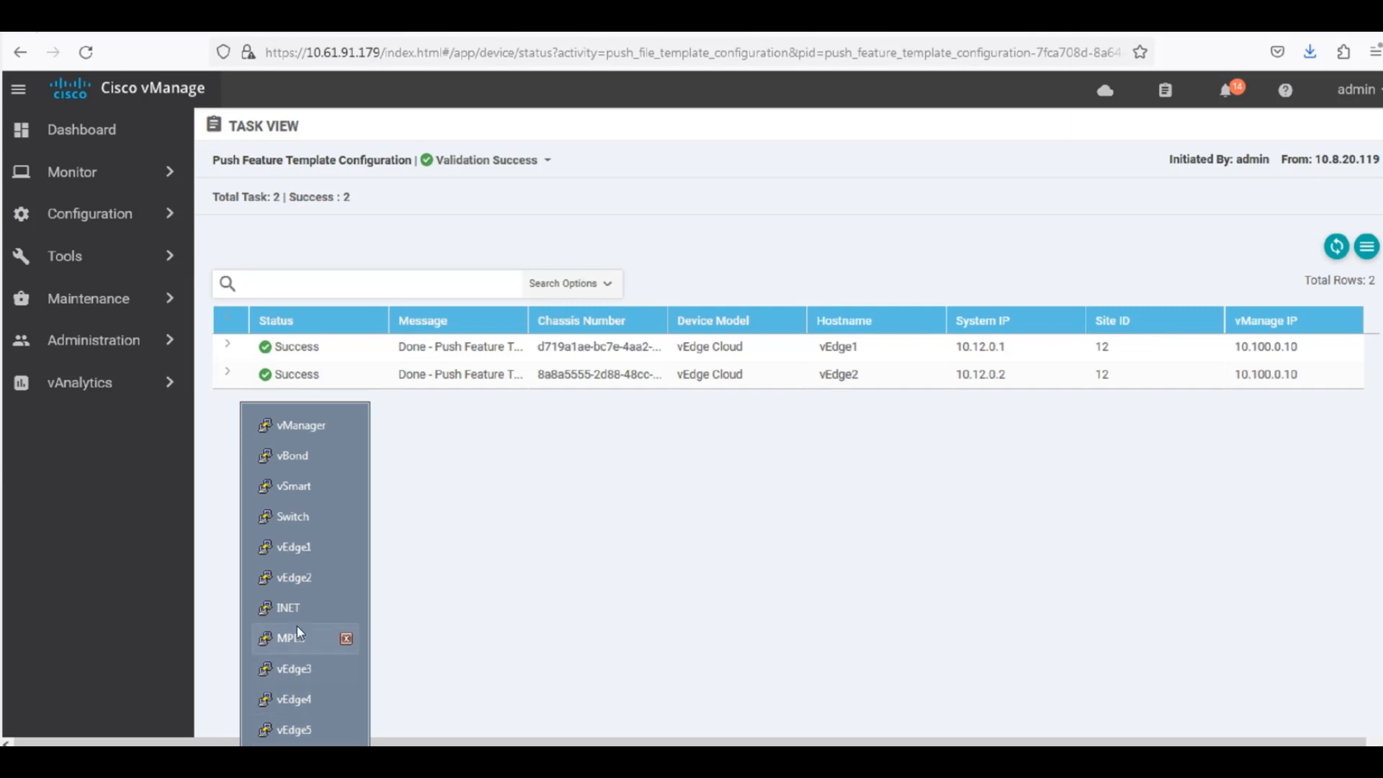
left_click(300, 550)
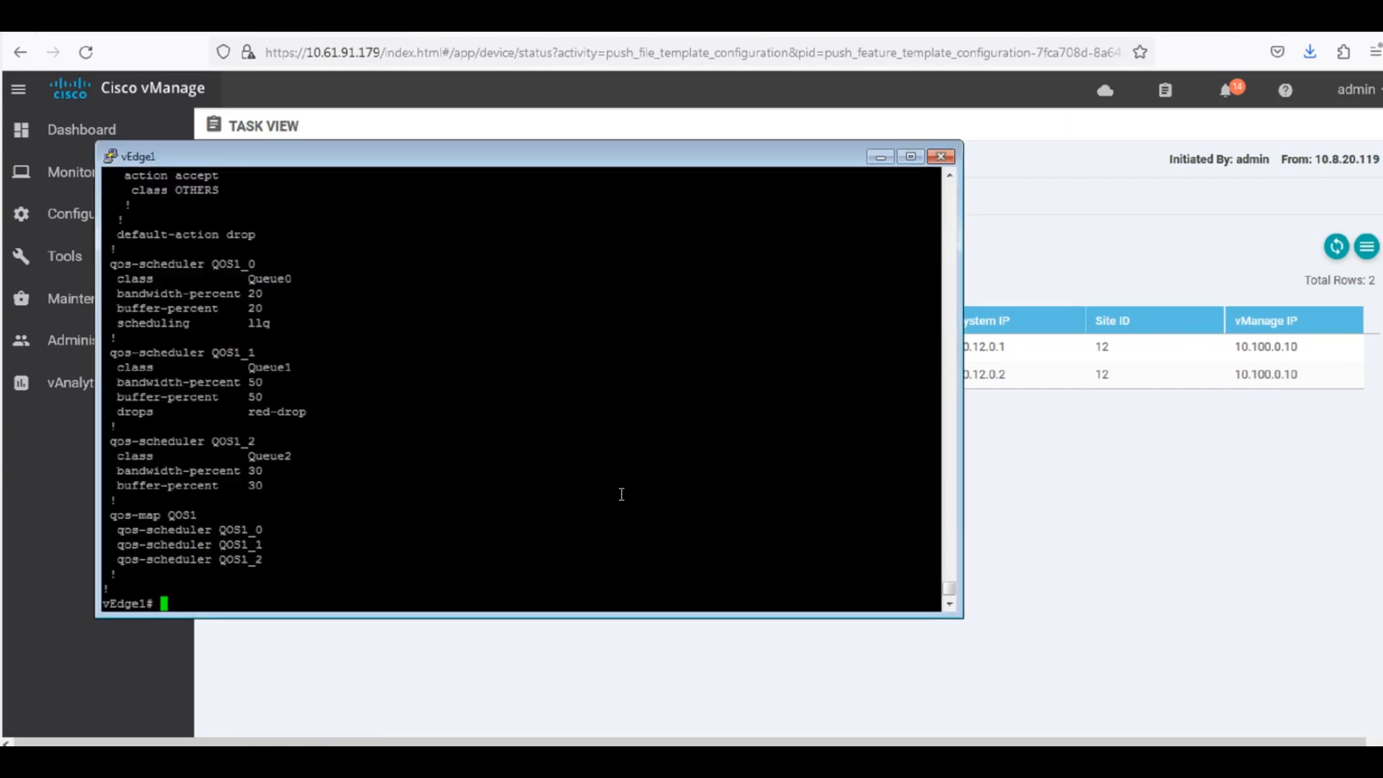
key("Return")
key("Return")
key("Return")
key("Return")
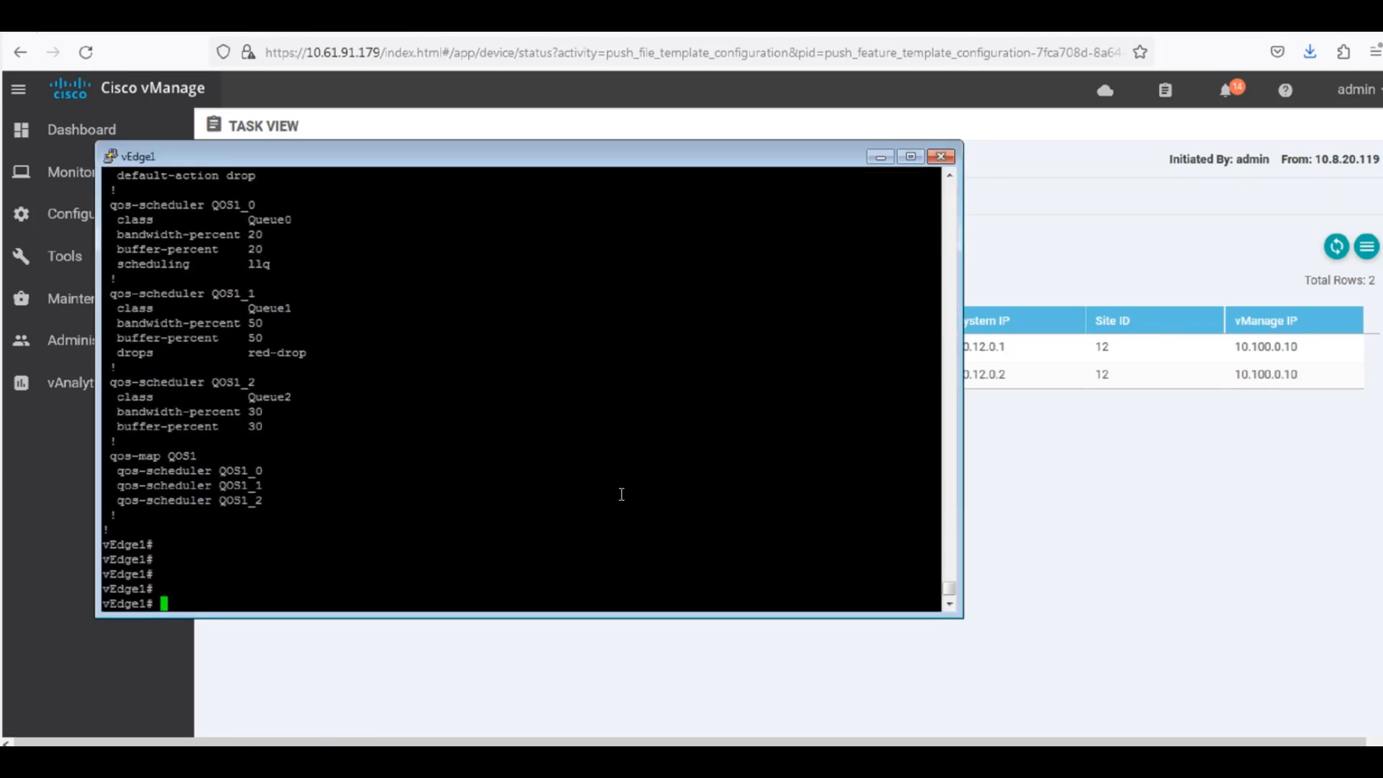
Try to display the VPN 1 interface ge0/4 running configuration on vEdge1 with an uppercase SHOW RUN VPN command.
type("SHOW RUN IN")
key("BackSpace")
key("BackSpace")
type("VPN 1 ")
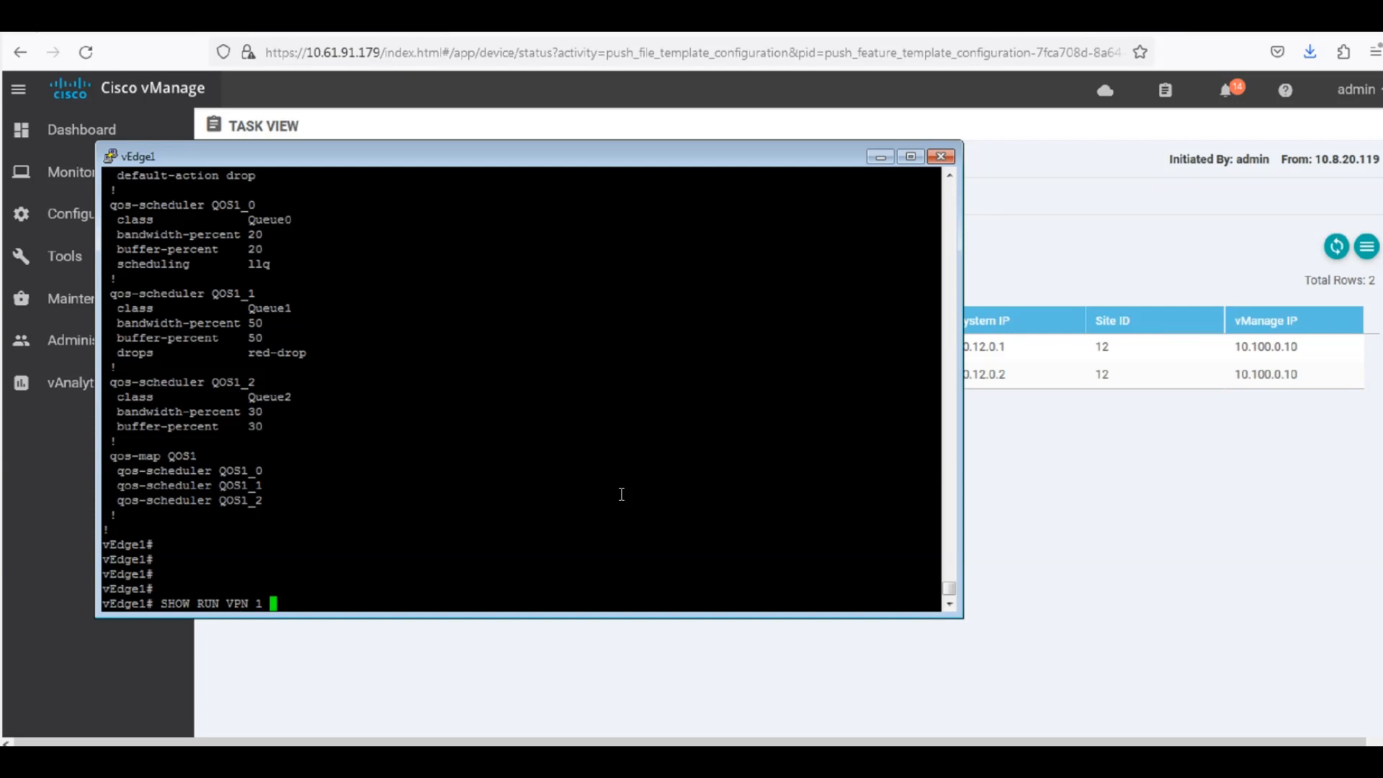
type("int")
type(" ge0")
type("/4")
key("Return")
Run "show run vpn 1 int ge0/6" on vEdge1 and check the qos-map line in the output.
type("show r")
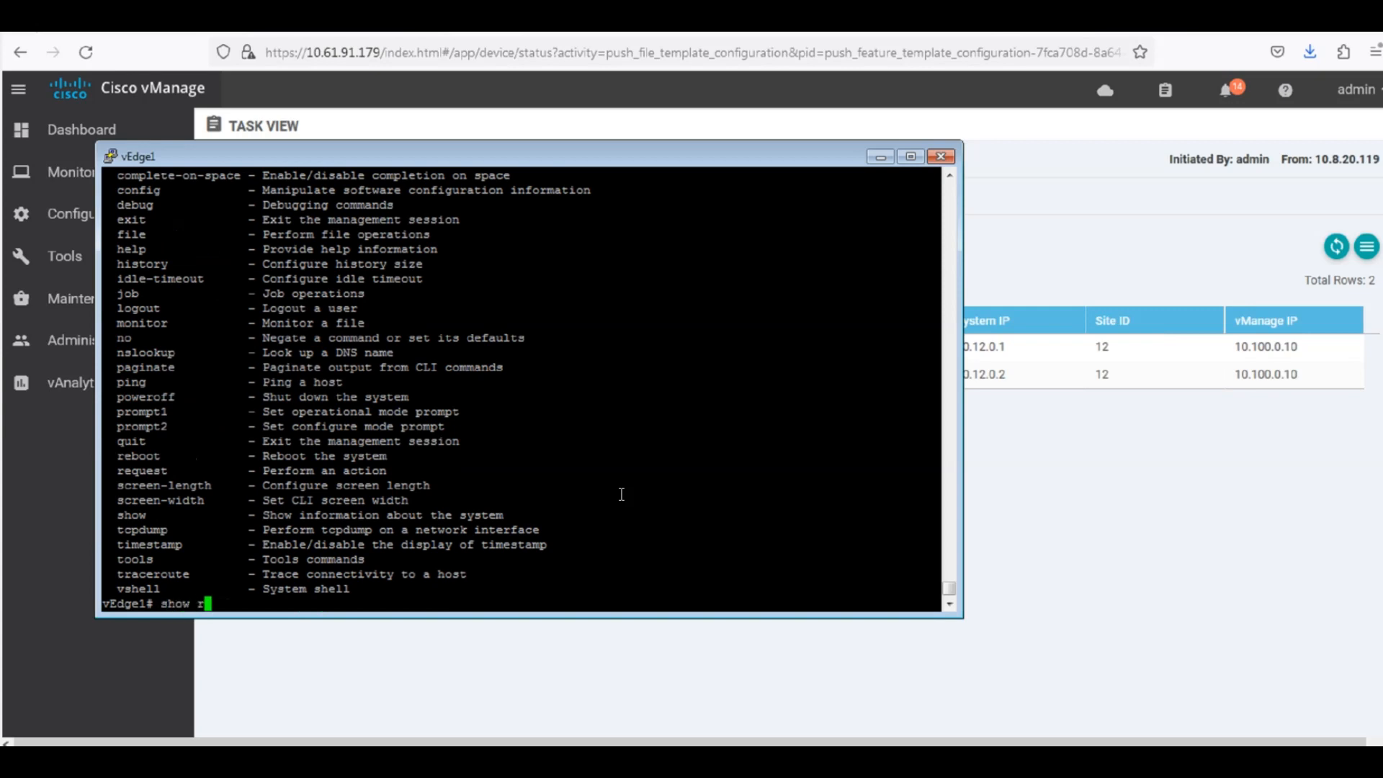
type("un vpn 1 int ge0/6")
key("Home")
key("Return")
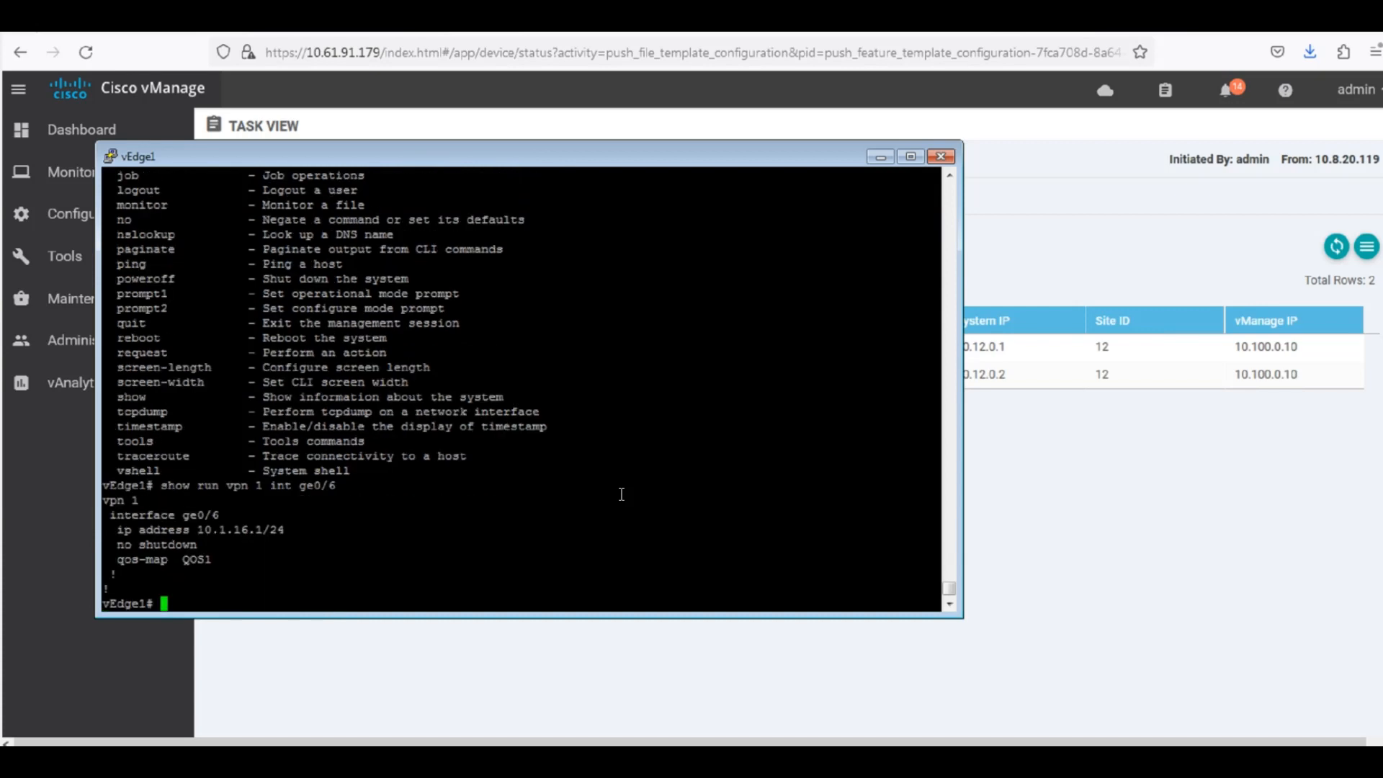
triple_click(164, 560)
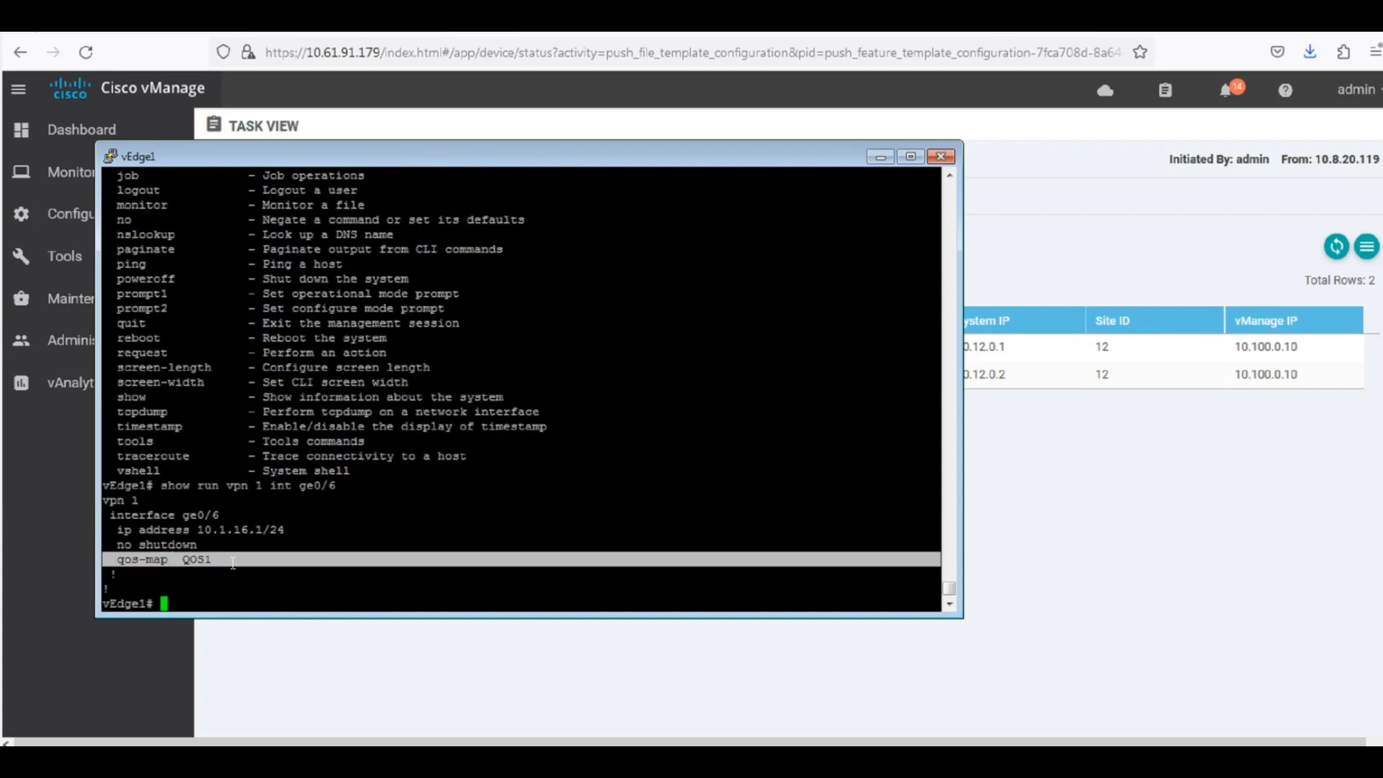
left_click(261, 566)
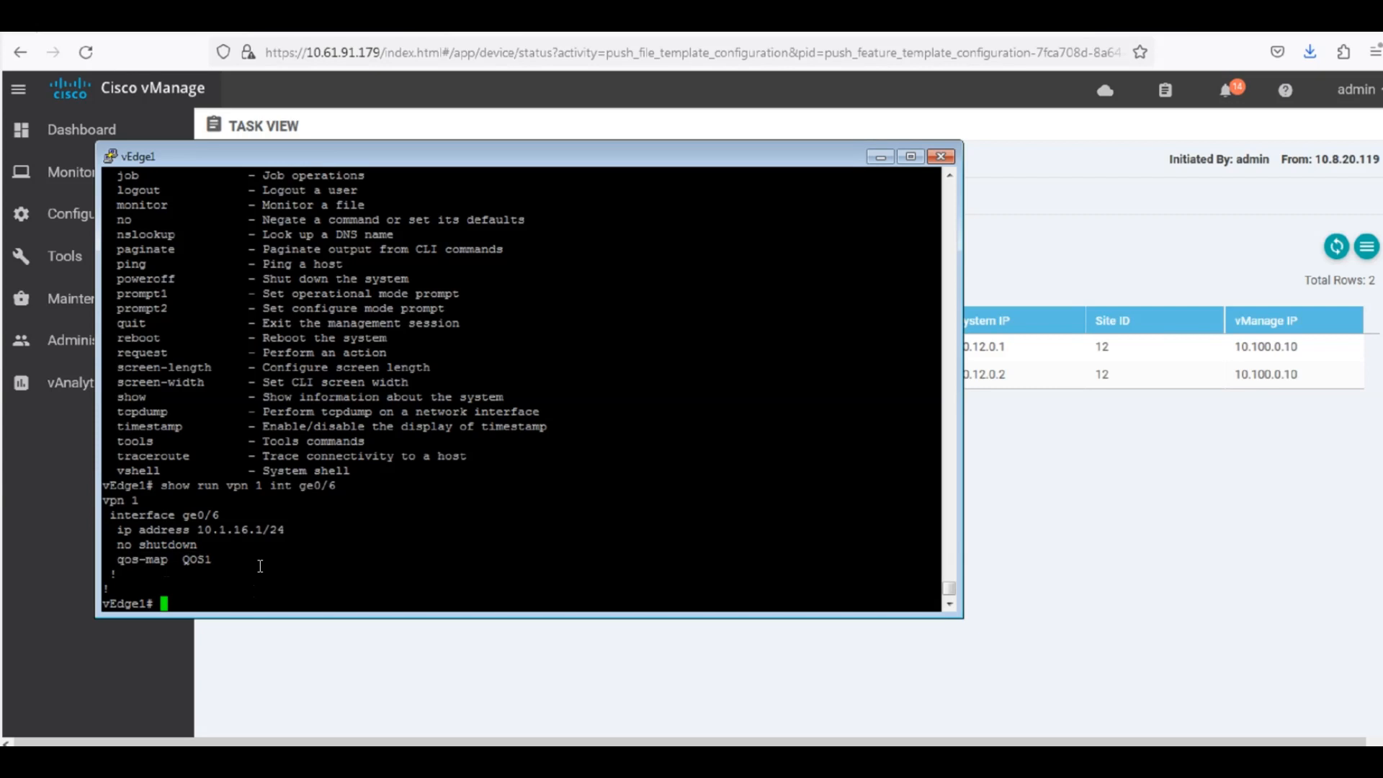
Run "show policy qos-map-info" on vEdge1 and review which interface the QoS map is bound to.
type("show policy qos-map-info")
key("Return")
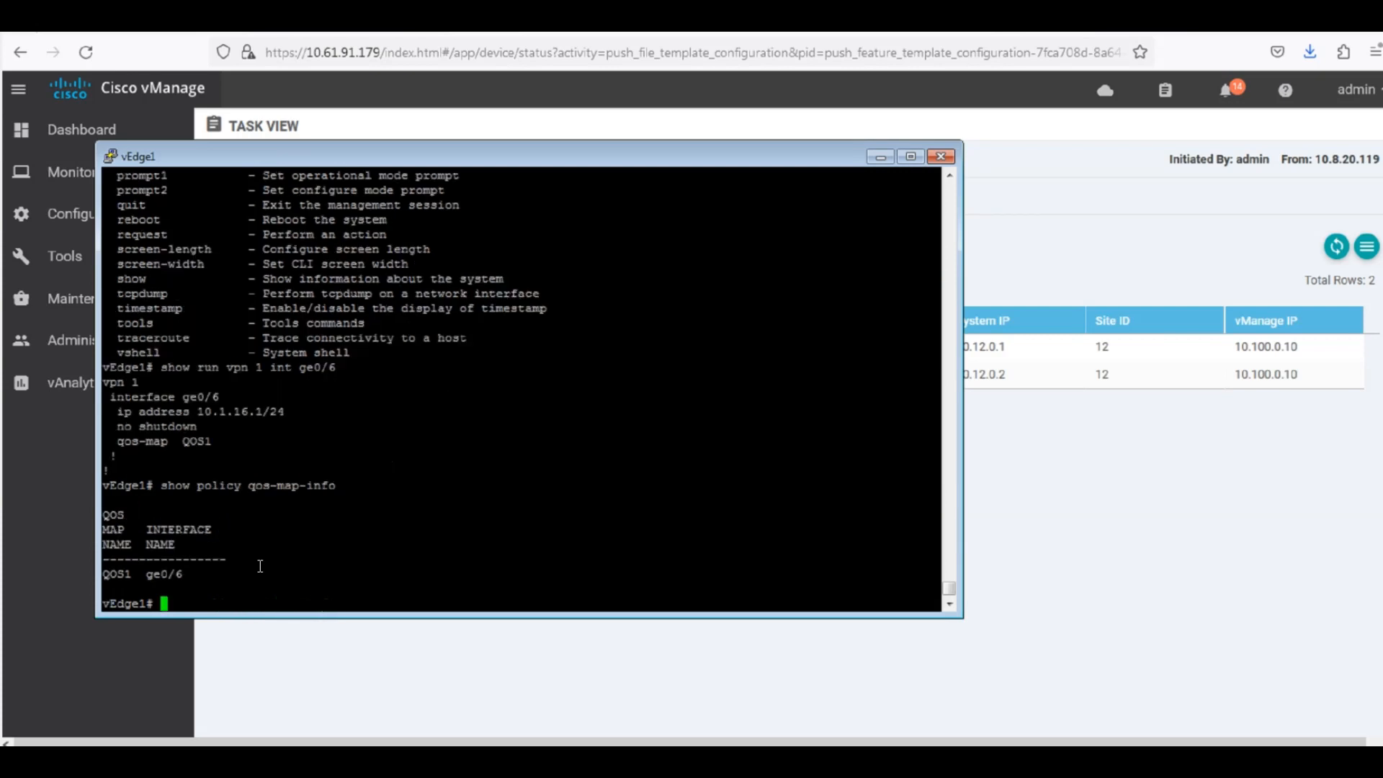
left_click_drag(220, 574, 100, 518)
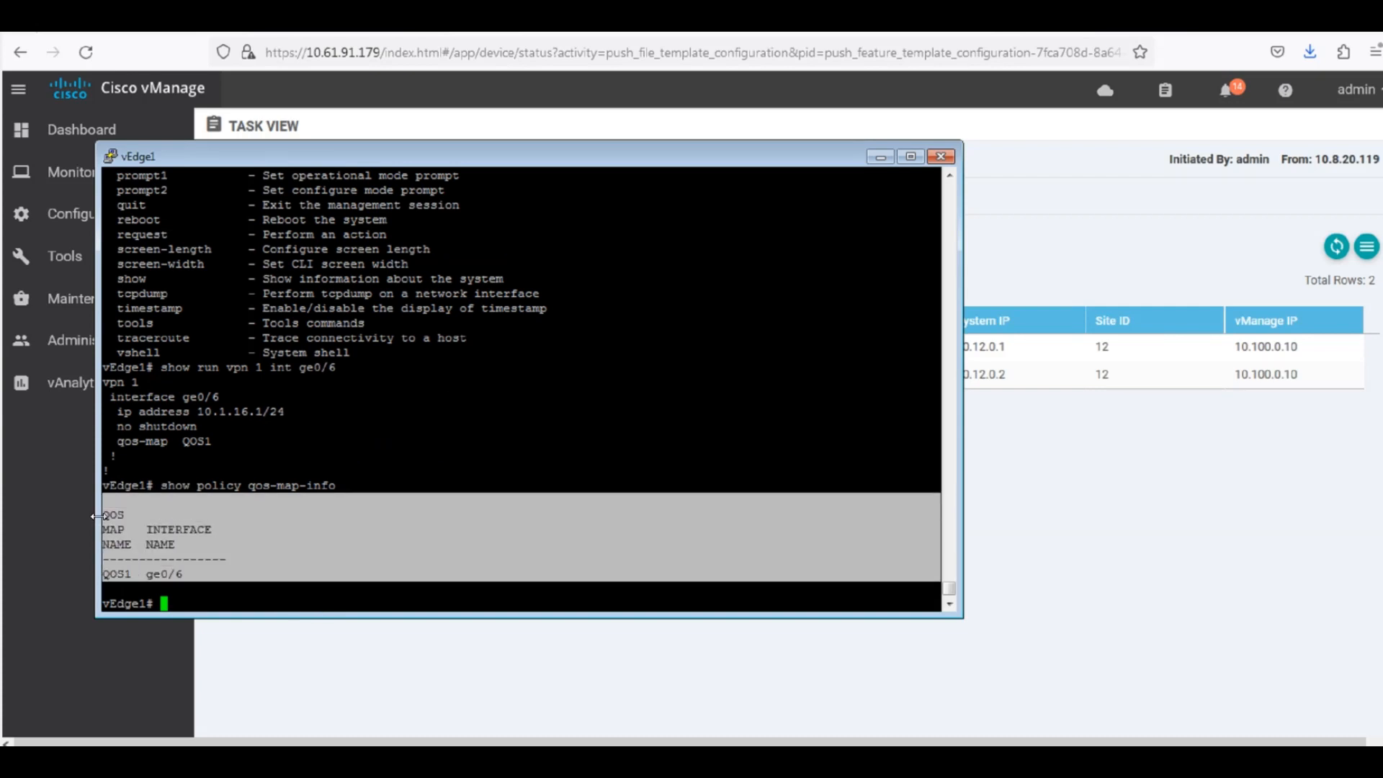
left_click(308, 529)
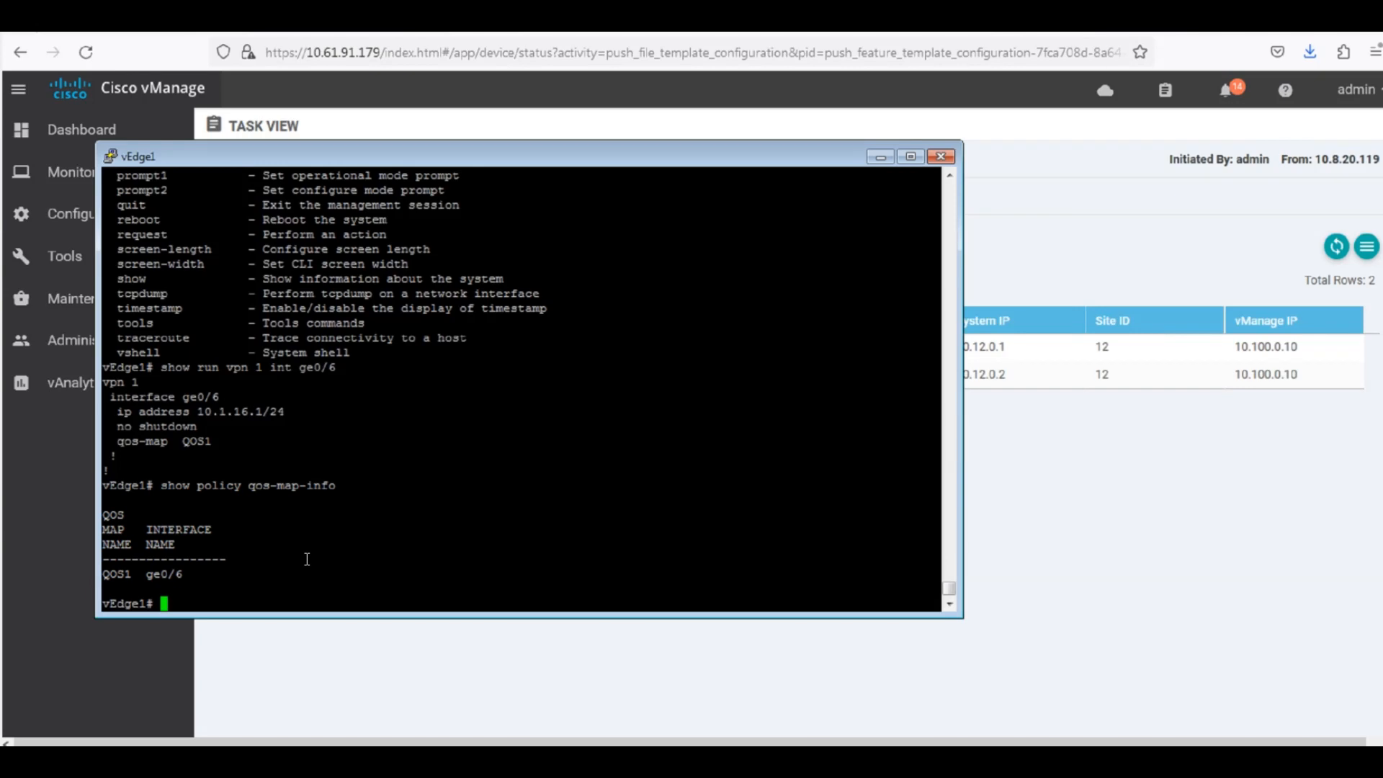
Run "show policy qos-scheduler-info" on vEdge1 and review the bandwidth, buffer and queue assignments of each scheduler.
type("show policy qos-sch")
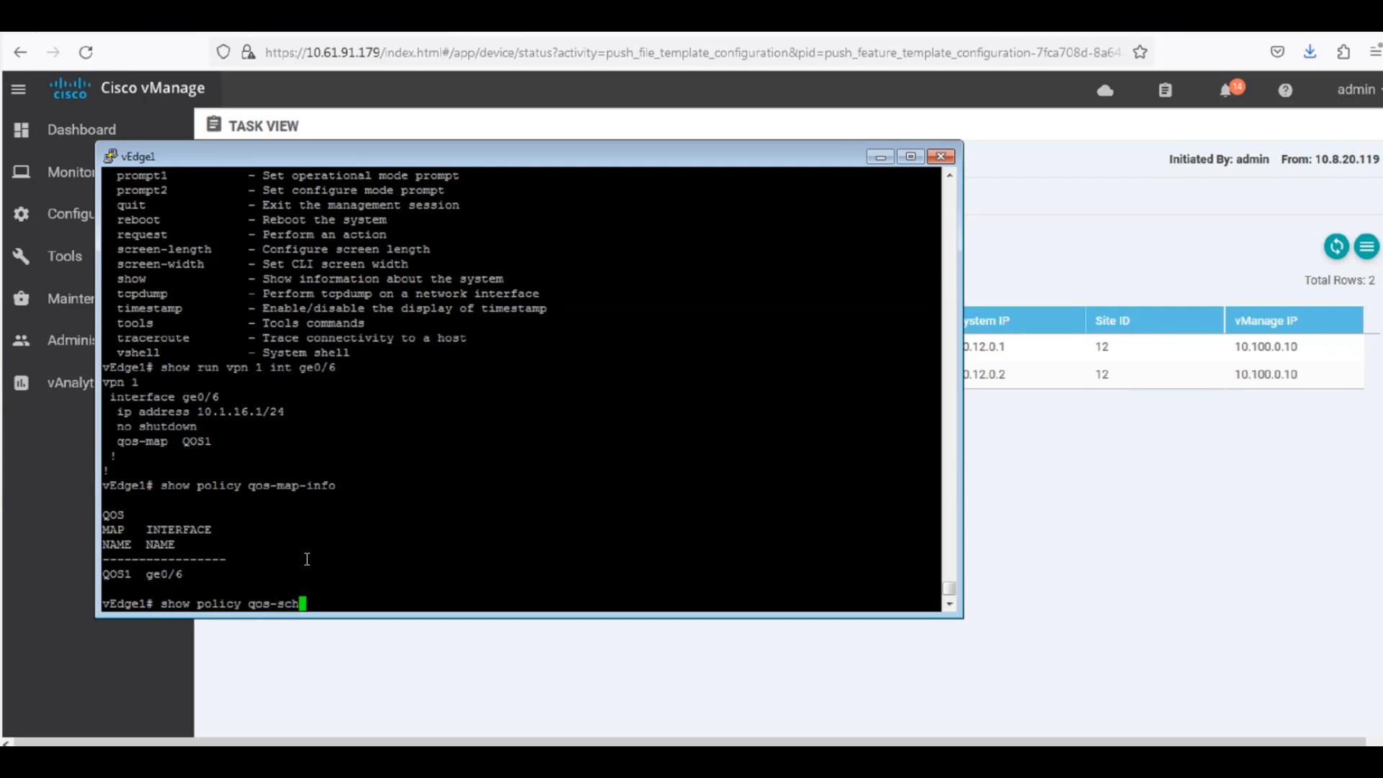
key("Tab")
key("Return")
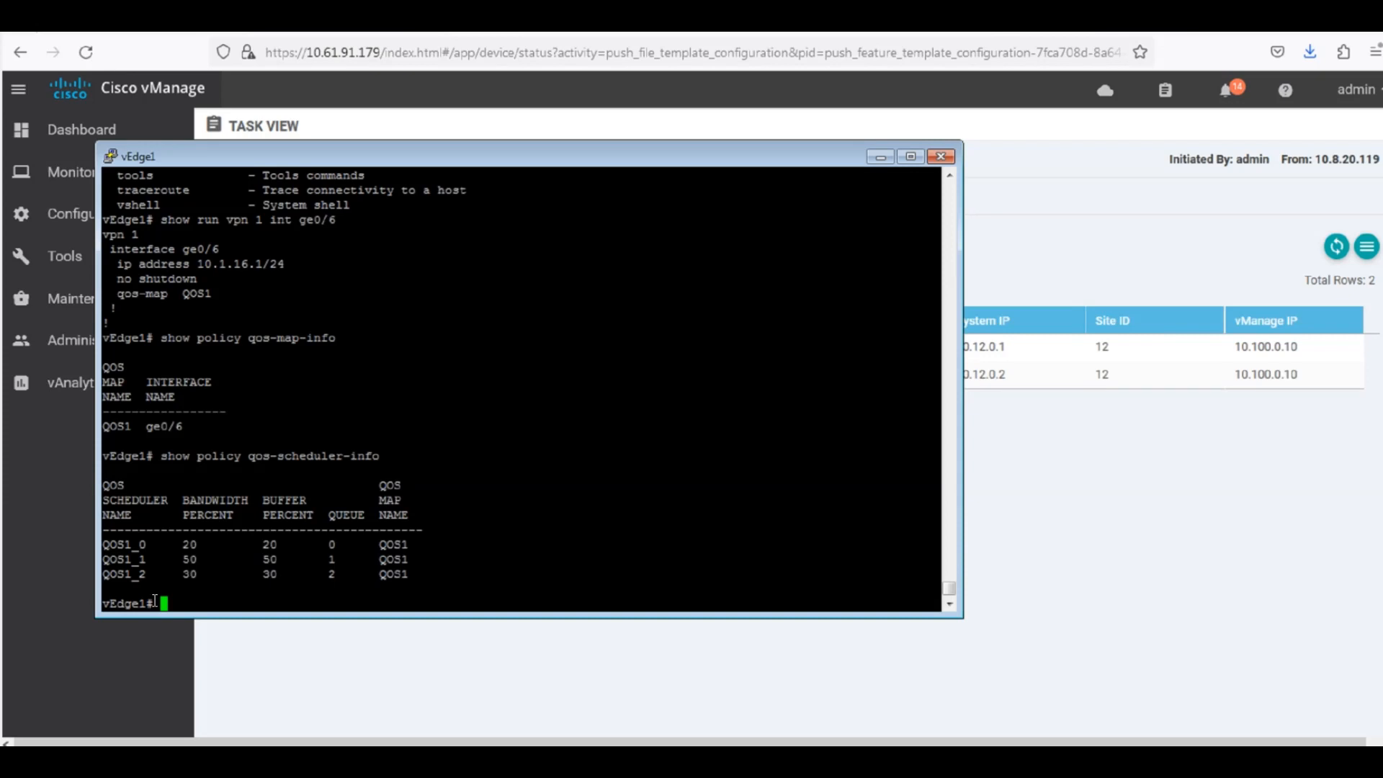
left_click_drag(103, 499, 439, 574)
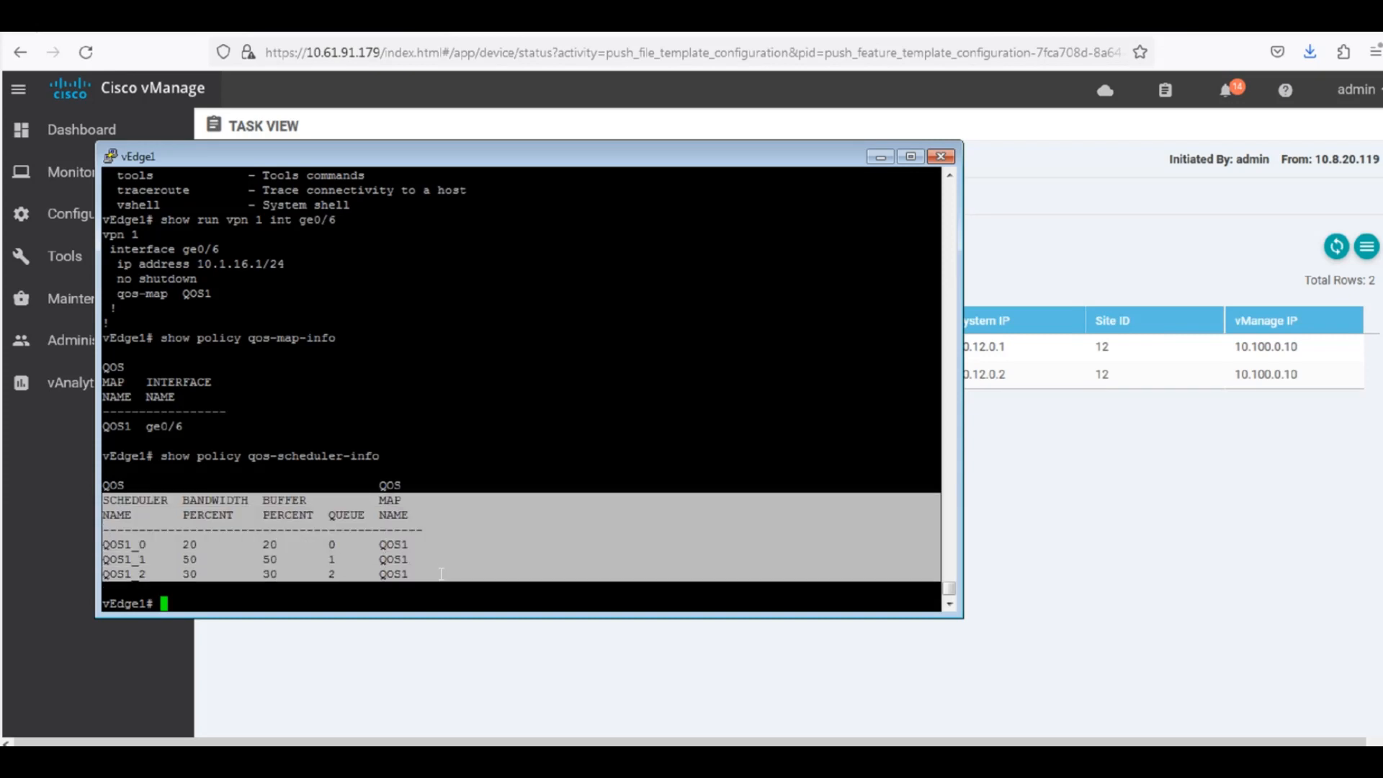
left_click(315, 546)
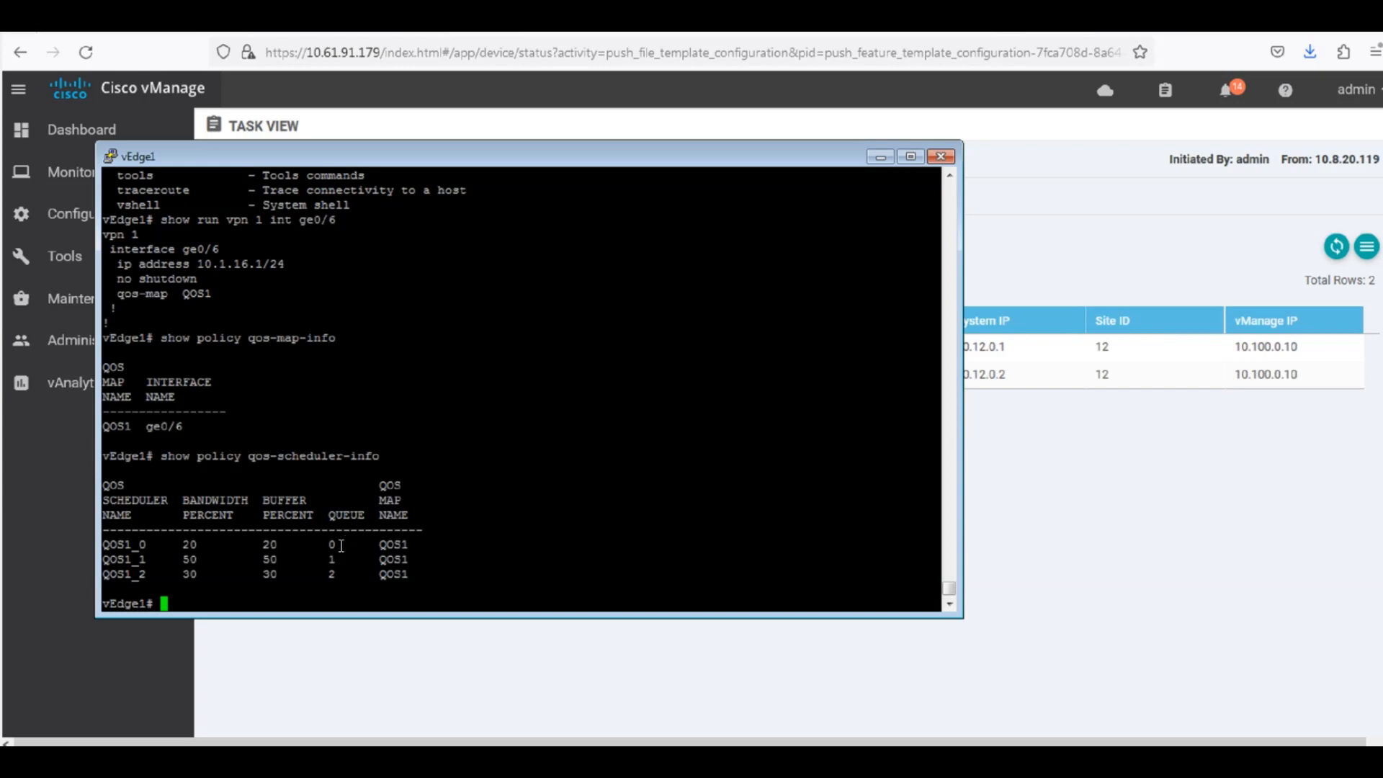